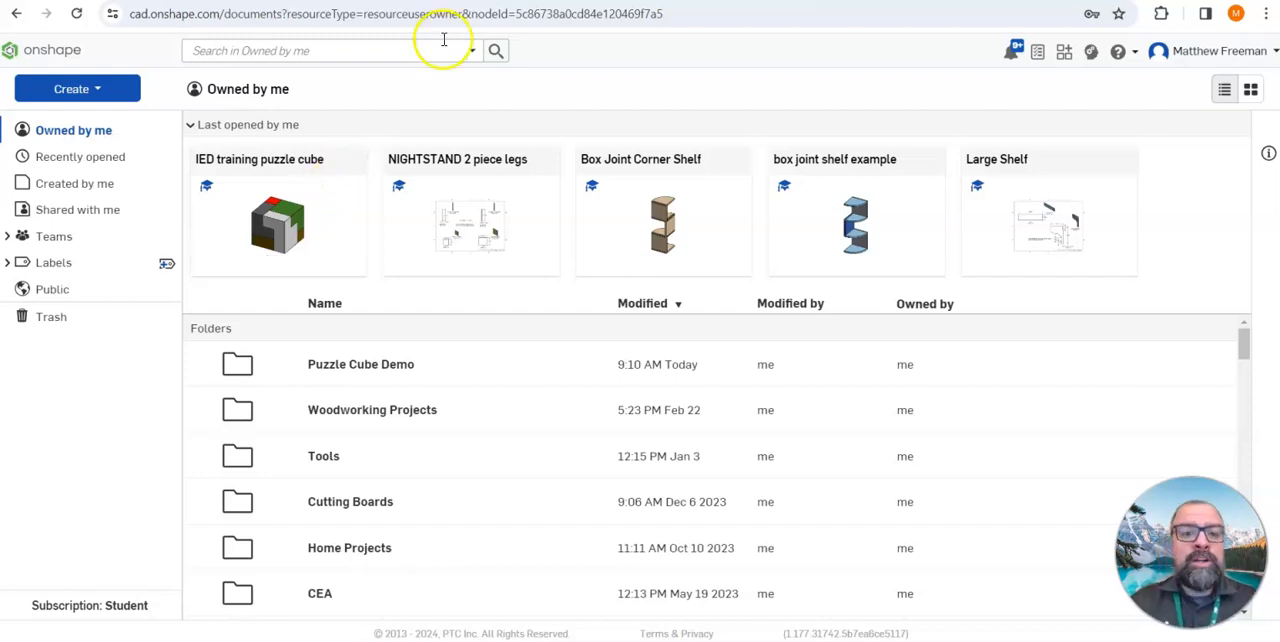
Switch to the Schoology course and open the "Woodworking Project 2 - Tutorials" page in the Woodworking folder
left_click(430, 1)
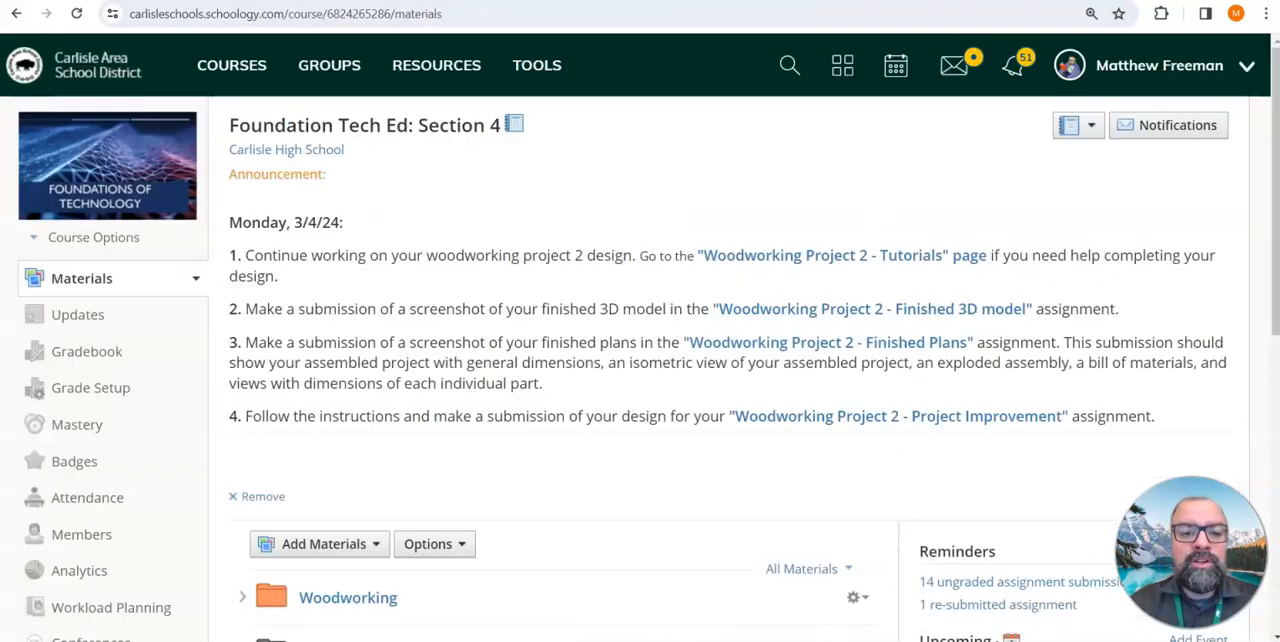
scroll(459, 334, "down", 1)
scroll(459, 334, "down", 2)
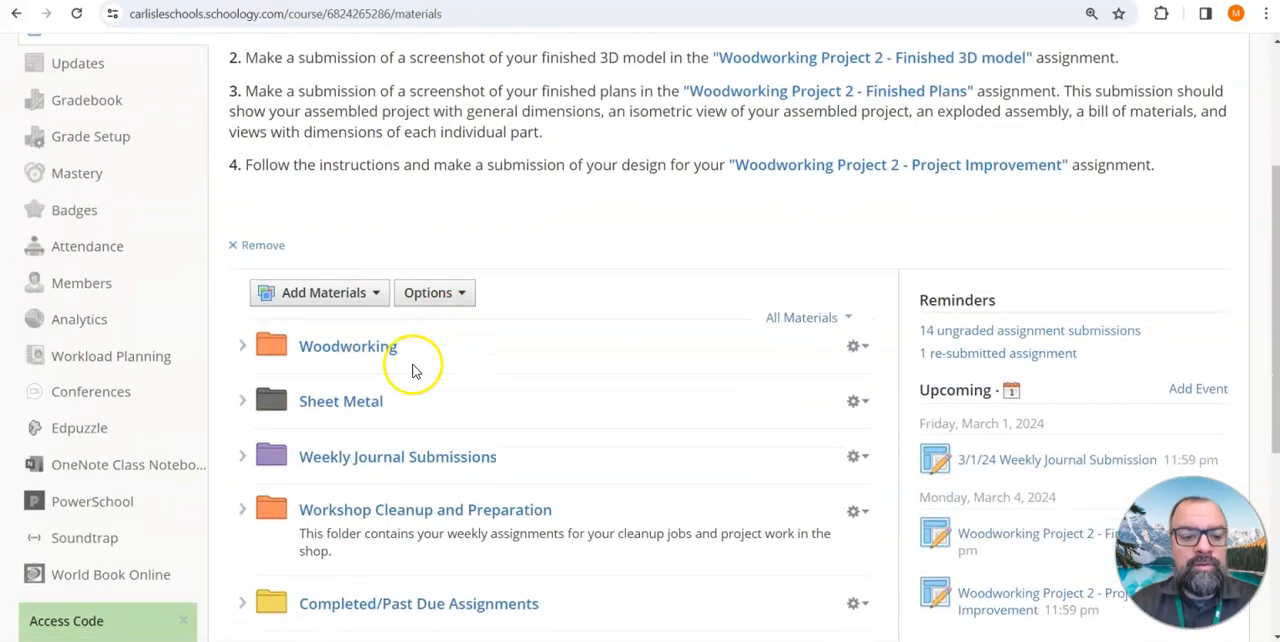
left_click(347, 347)
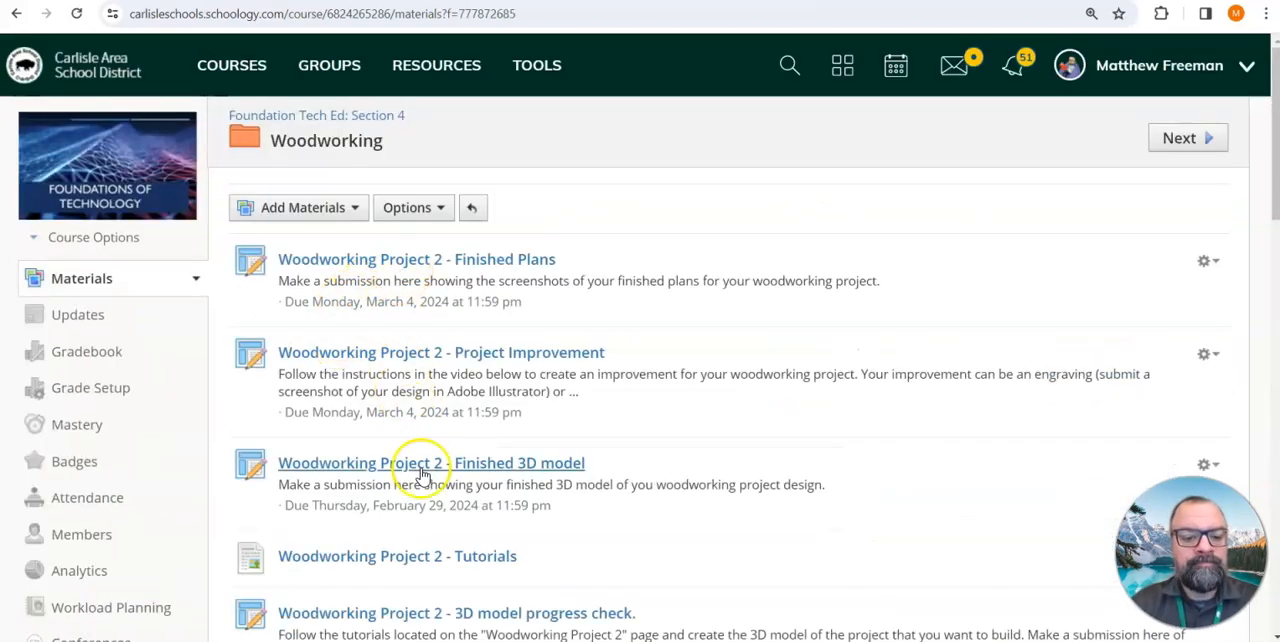
left_click(437, 555)
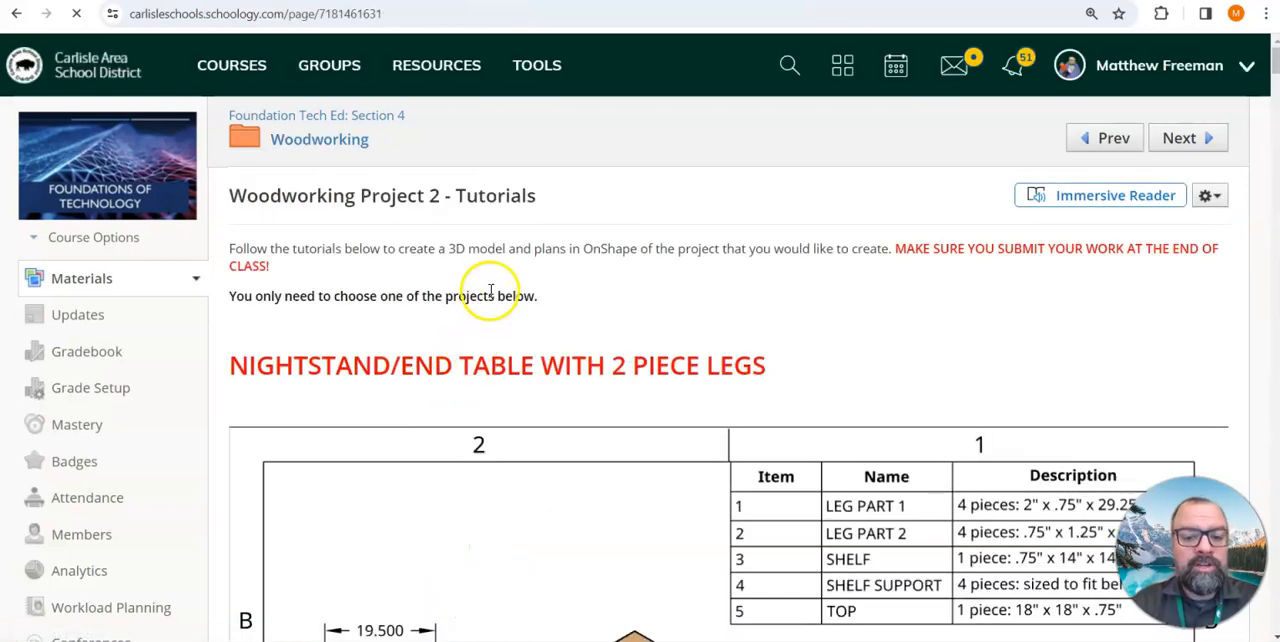
Examine the nightstand and hanging wall shelf plans, including their part drawings, isometric views and exploded assemblies
scroll(489, 290, "down", 5)
scroll(484, 300, "down", 6)
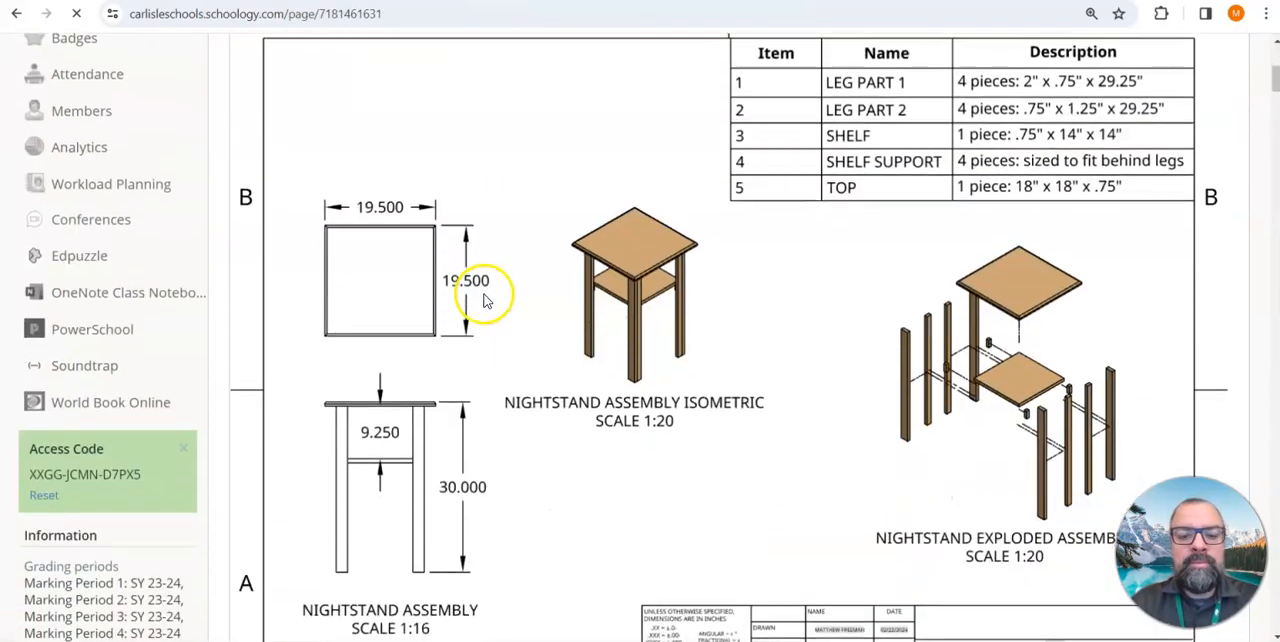
scroll(480, 303, "down", 10)
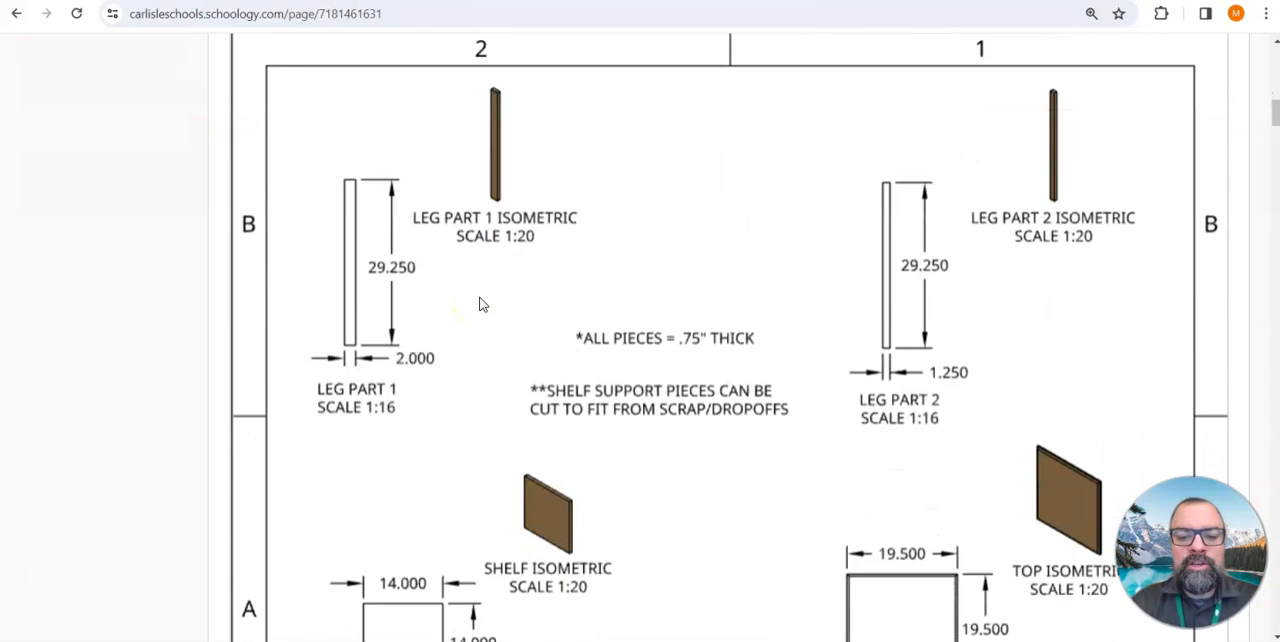
scroll(480, 305, "down", 10)
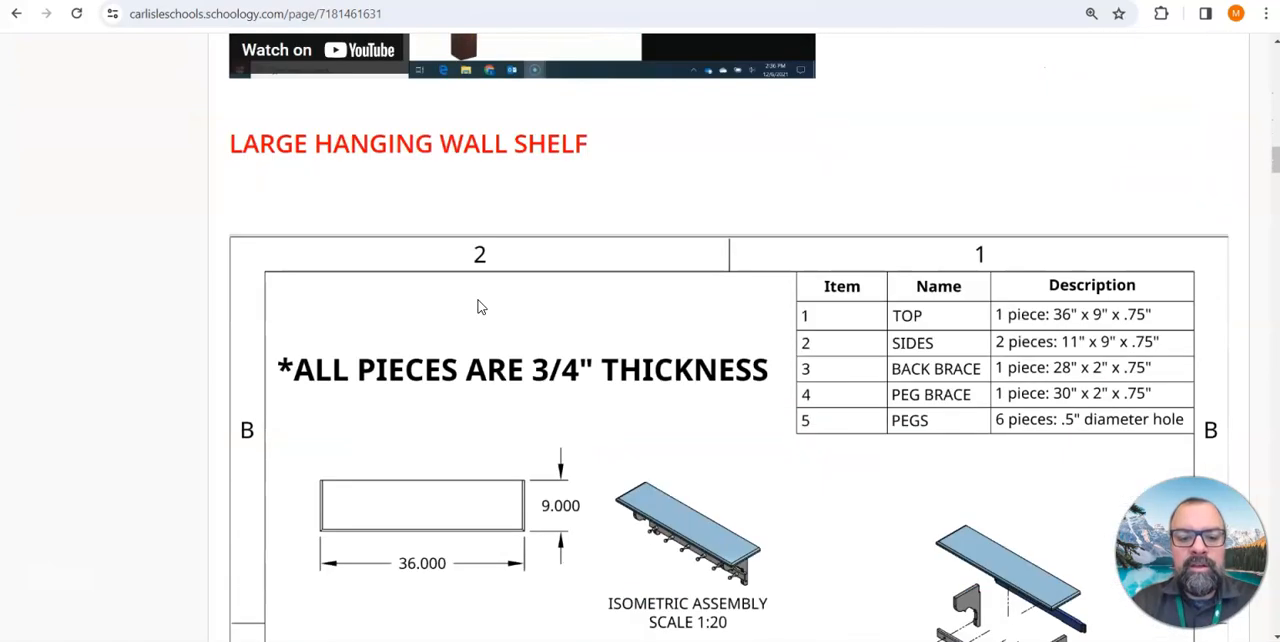
scroll(479, 307, "down", 10)
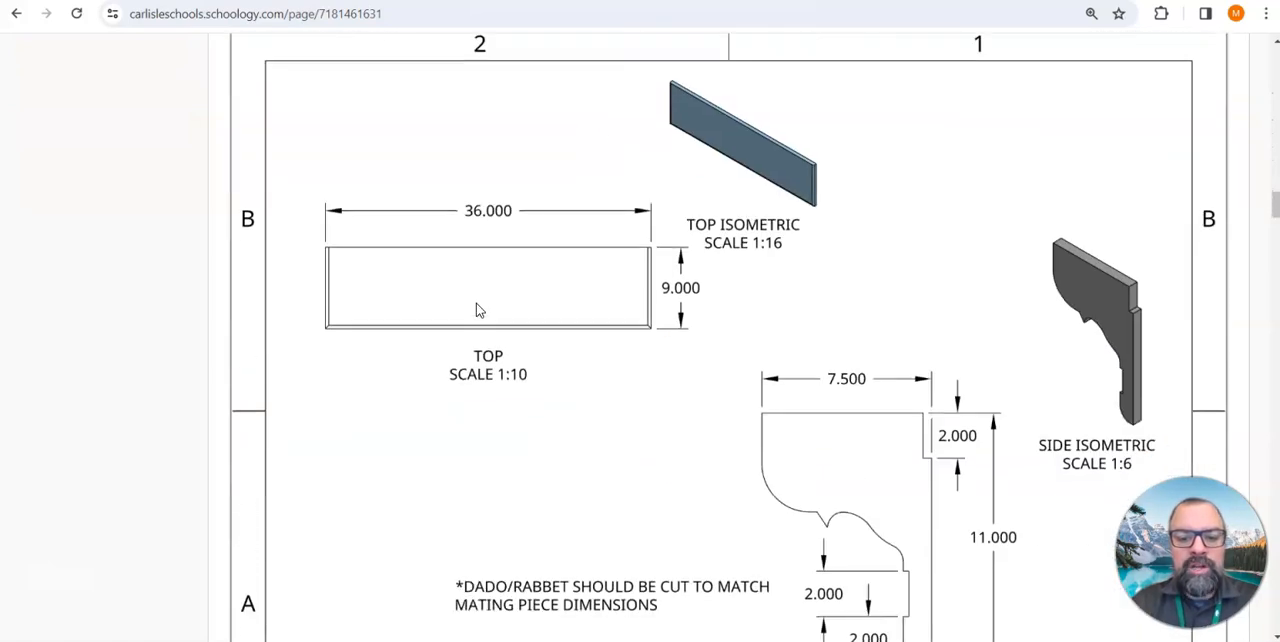
scroll(466, 405, "down", 10)
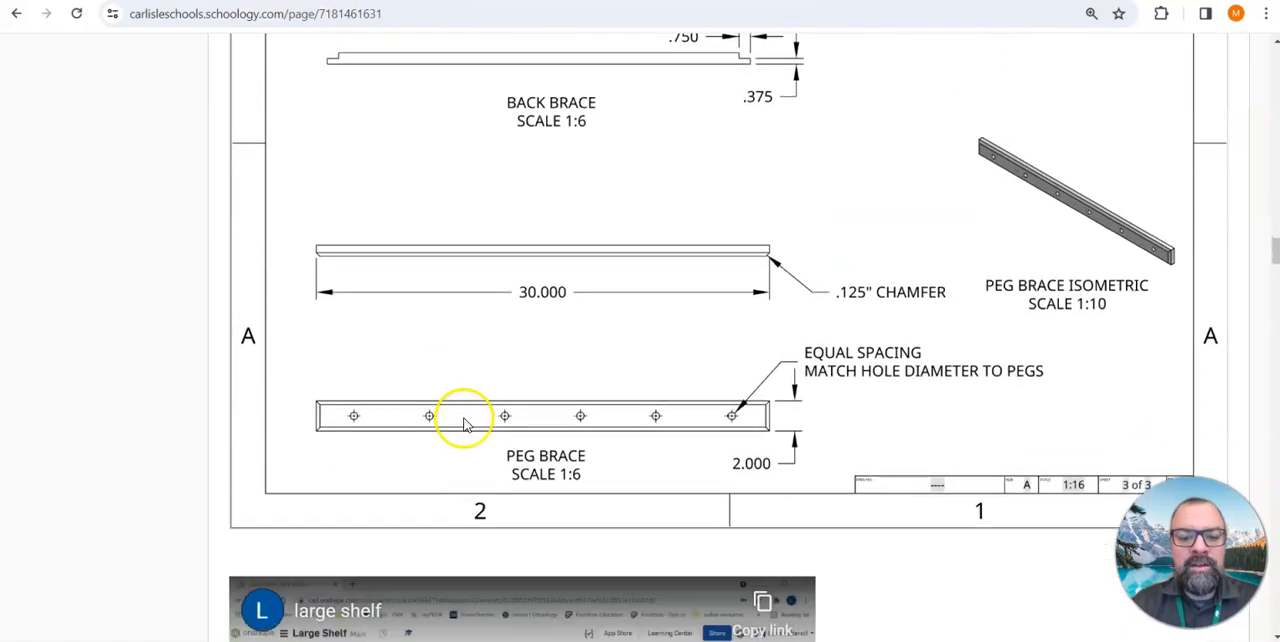
scroll(464, 407, "down", 10)
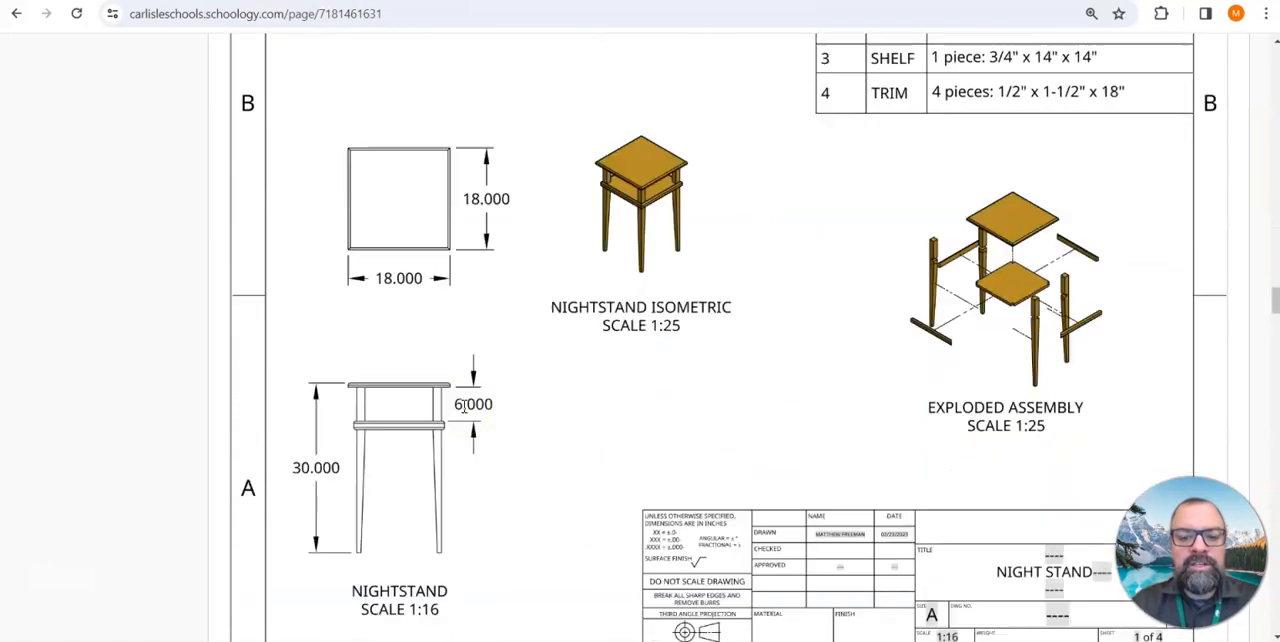
scroll(463, 413, "down", 10)
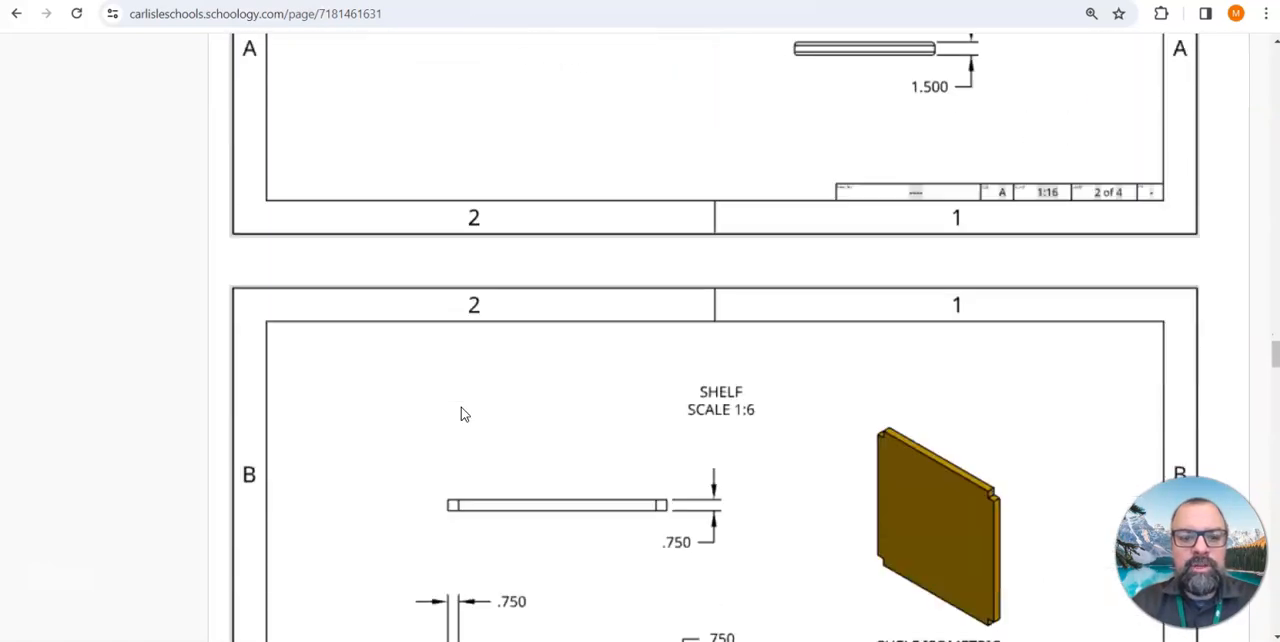
scroll(463, 413, "down", 10)
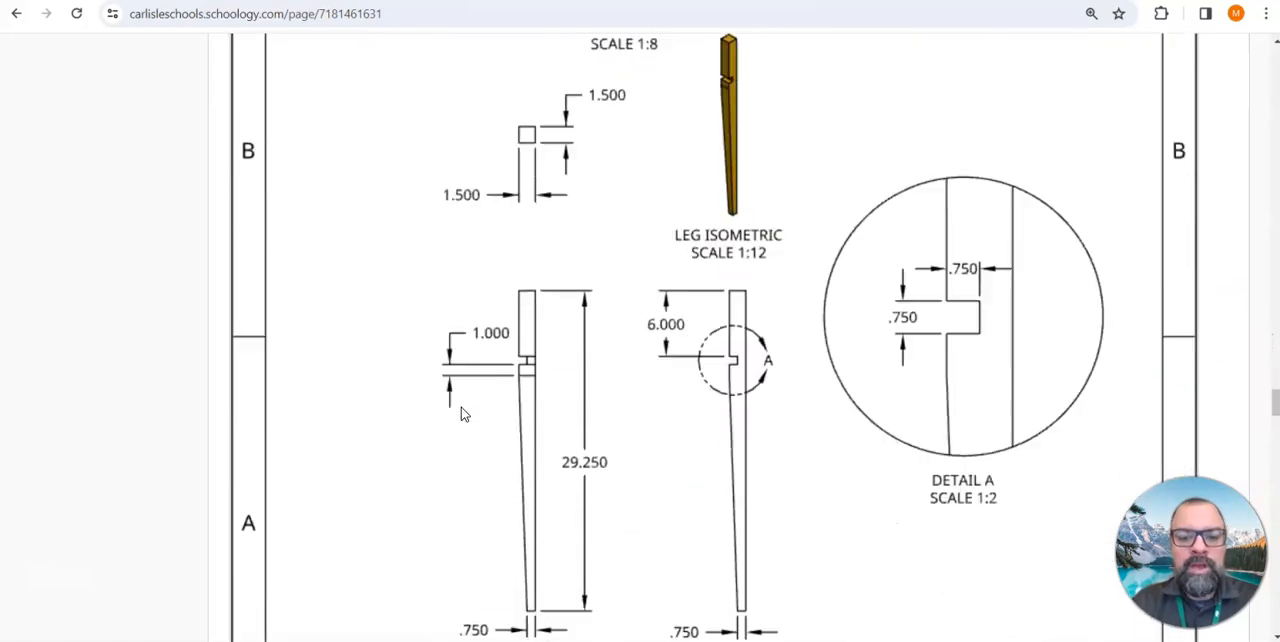
scroll(461, 413, "down", 3)
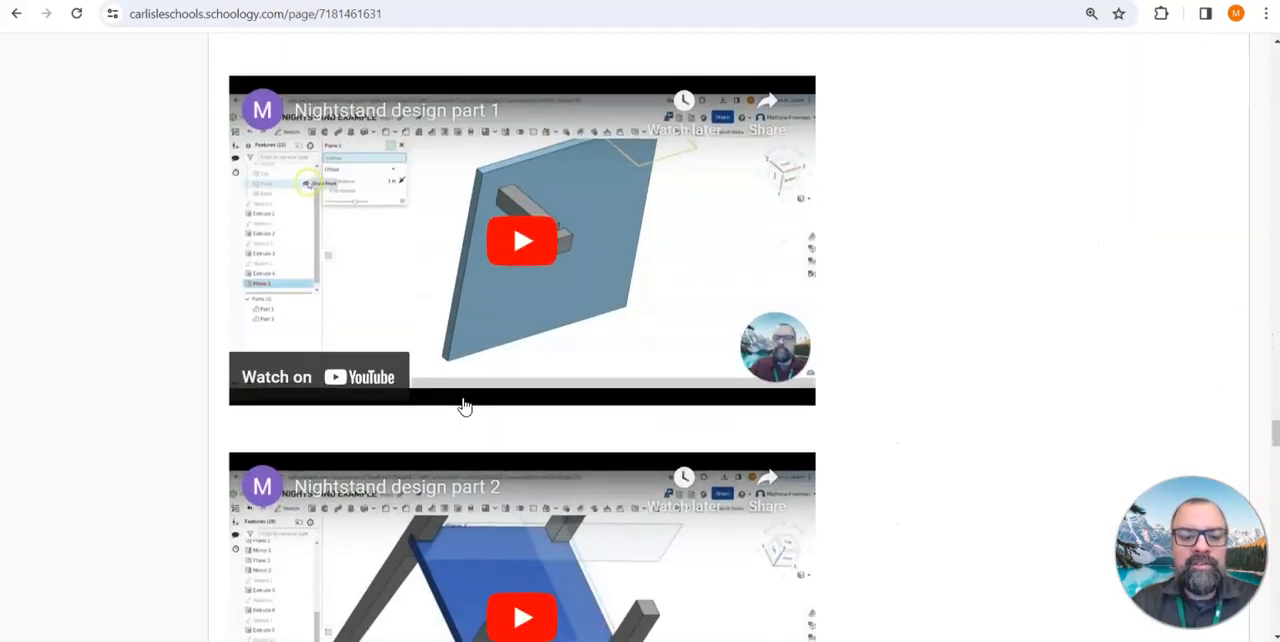
scroll(505, 390, "up", 15)
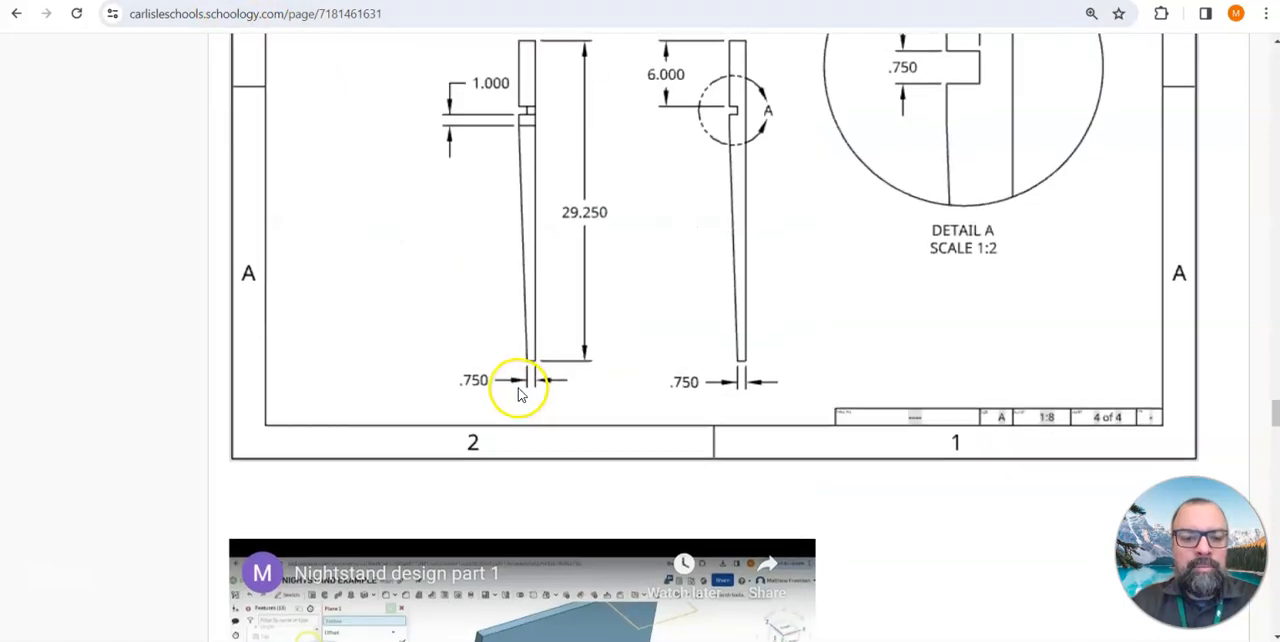
scroll(505, 390, "up", 15)
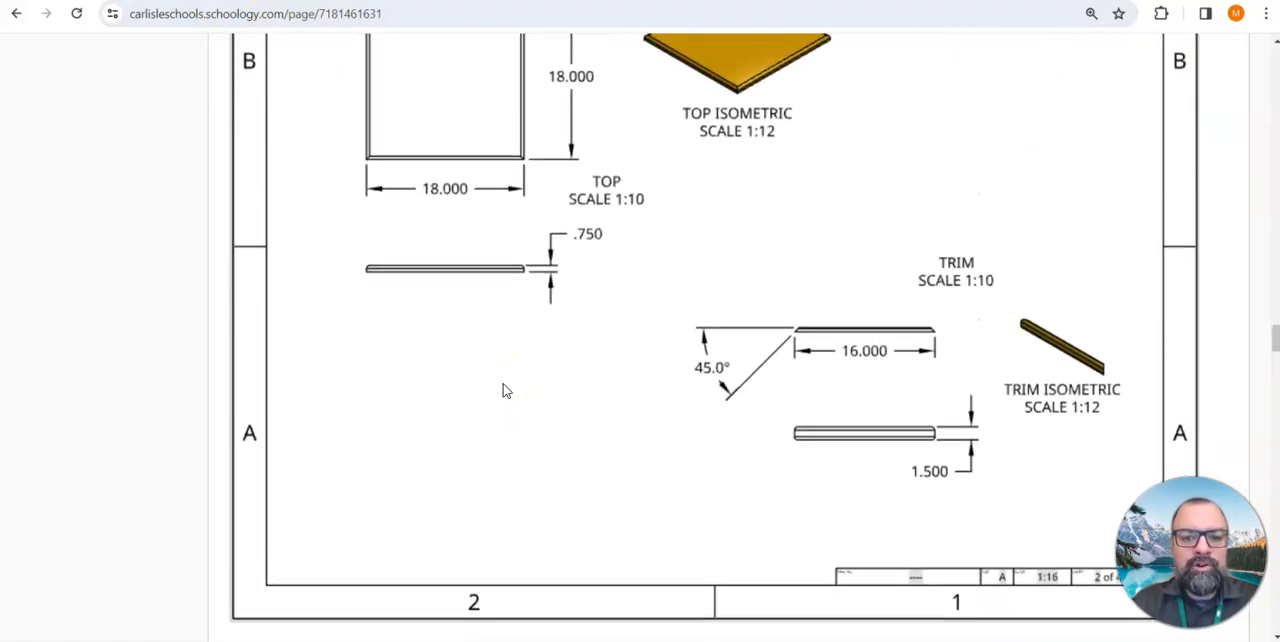
scroll(505, 390, "up", 1)
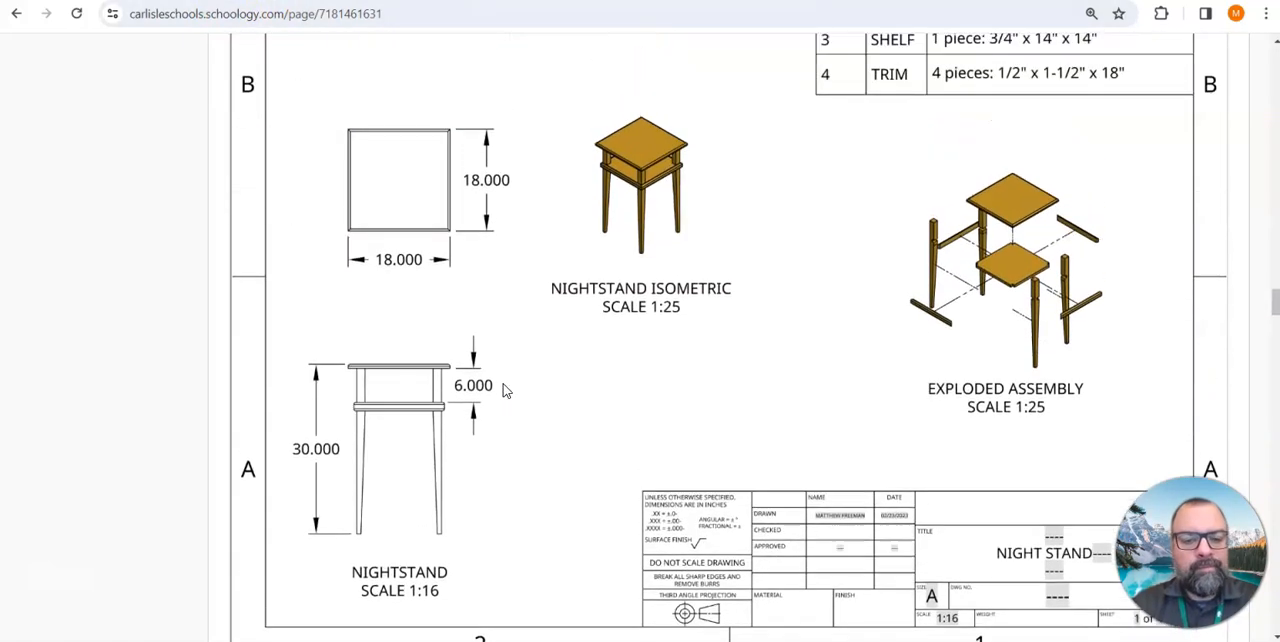
scroll(505, 390, "up", 1)
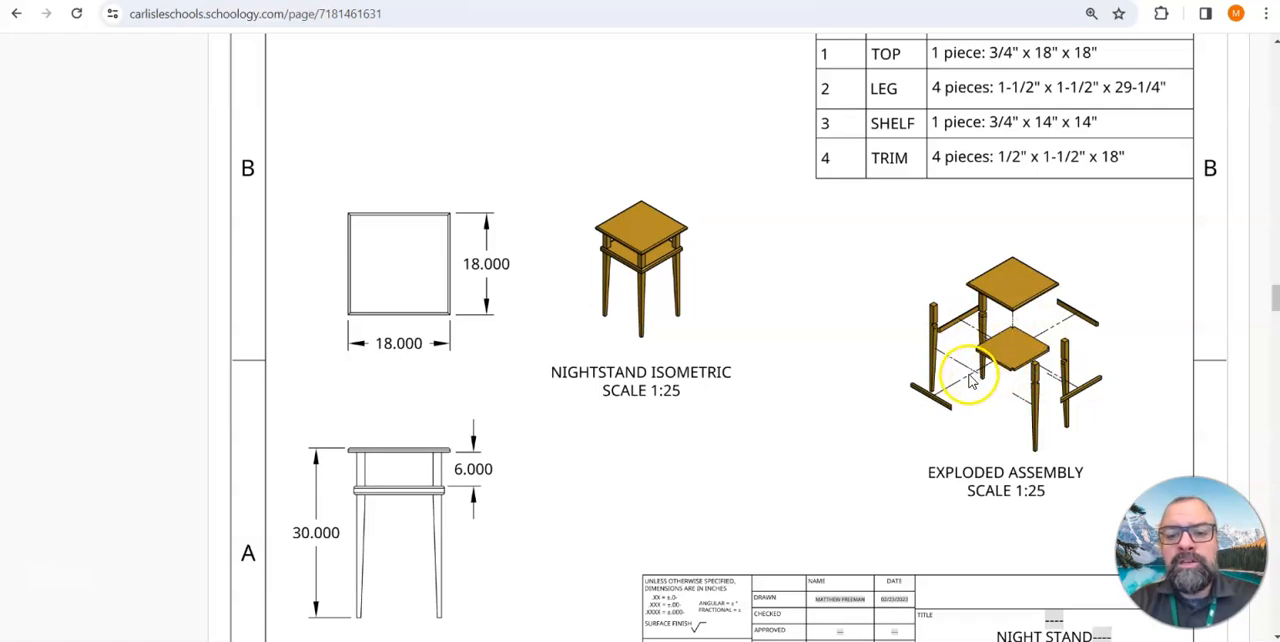
scroll(909, 358, "up", 1)
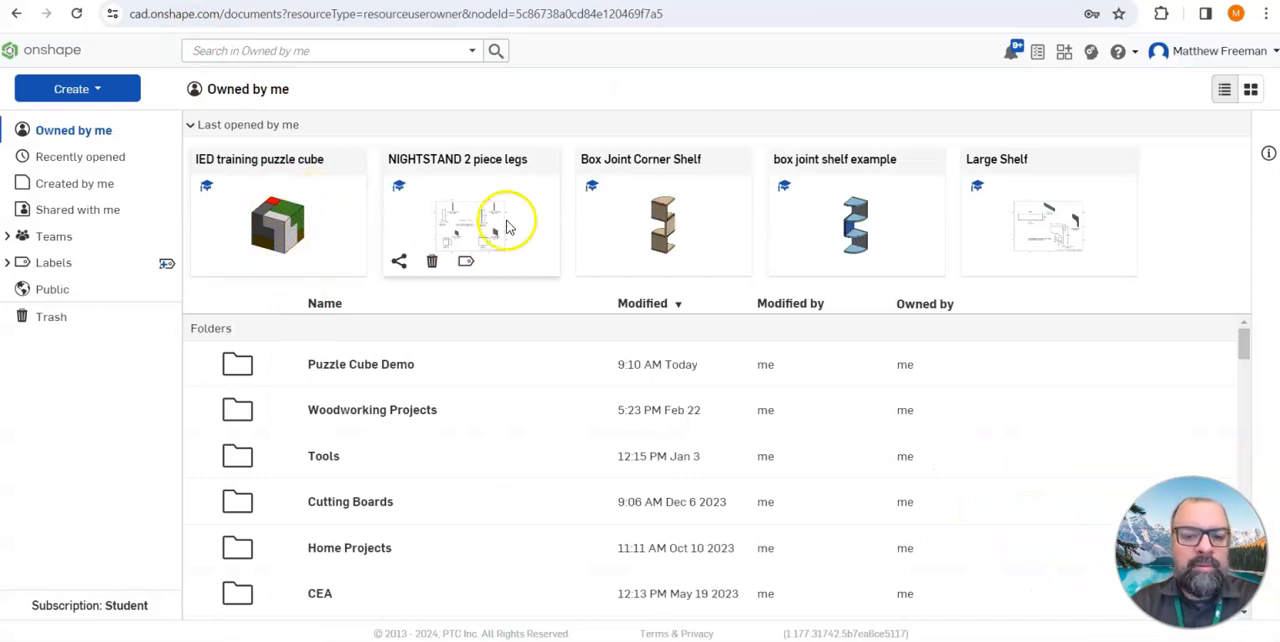
Switch to Onshape and open Part Studio 1 of the "IED training puzzle cube" document
left_click(332, 224)
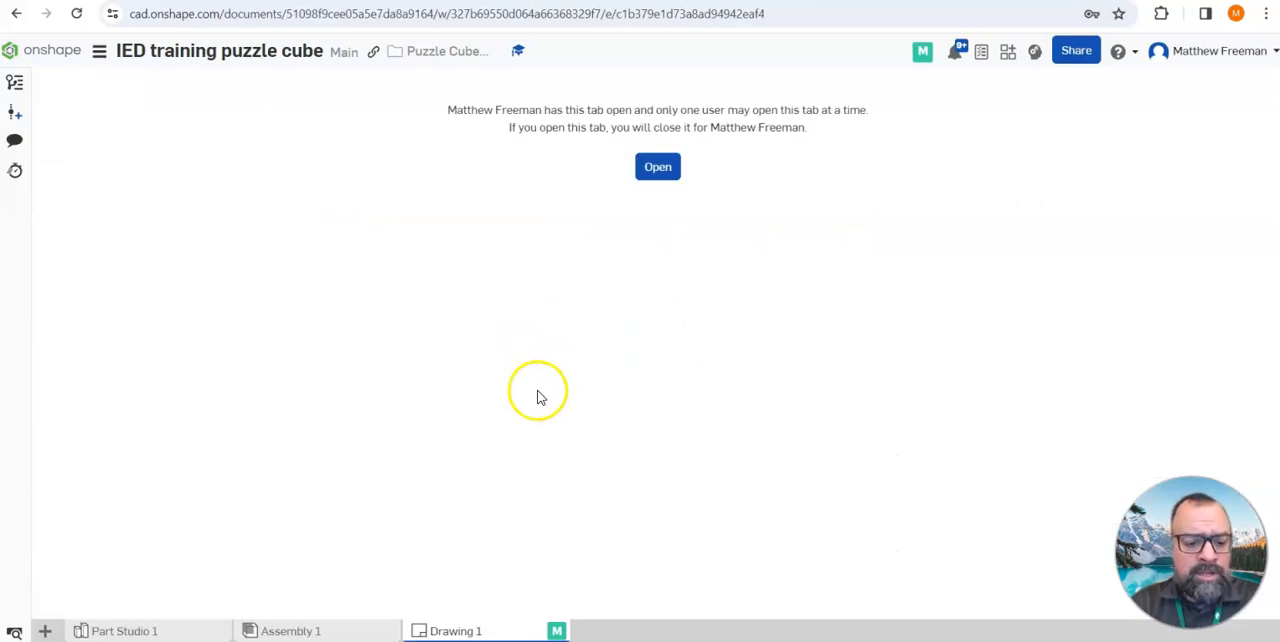
left_click(174, 632)
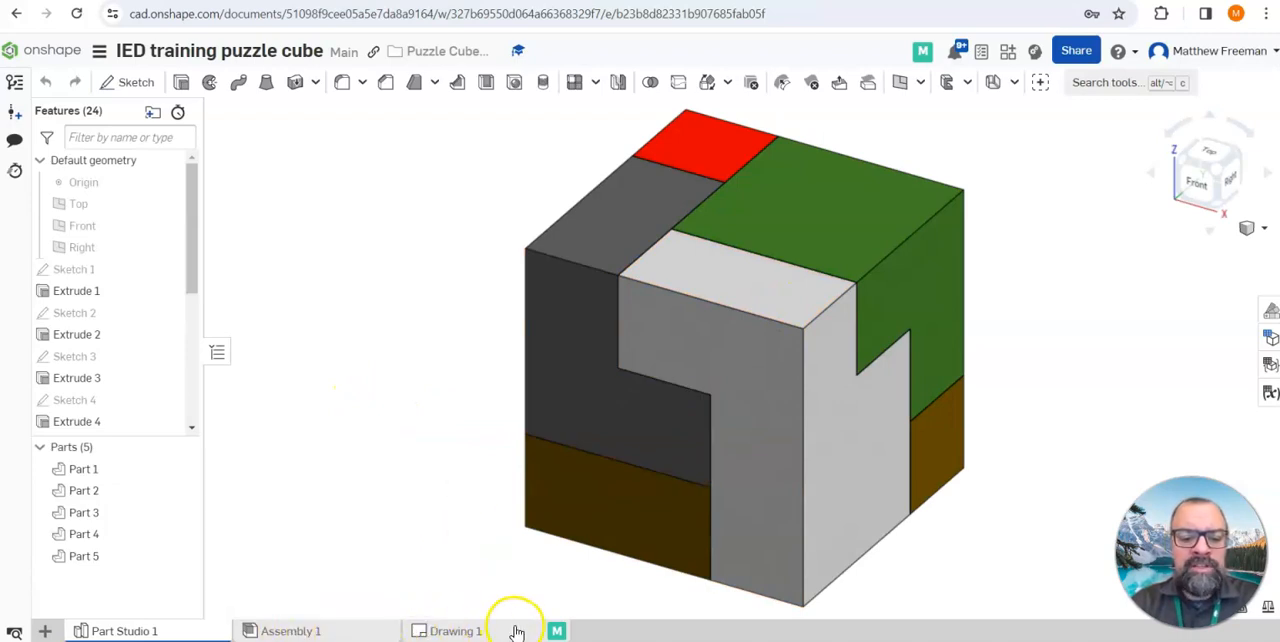
Create a new assembly in the puzzle cube document
mouse_move(517, 632)
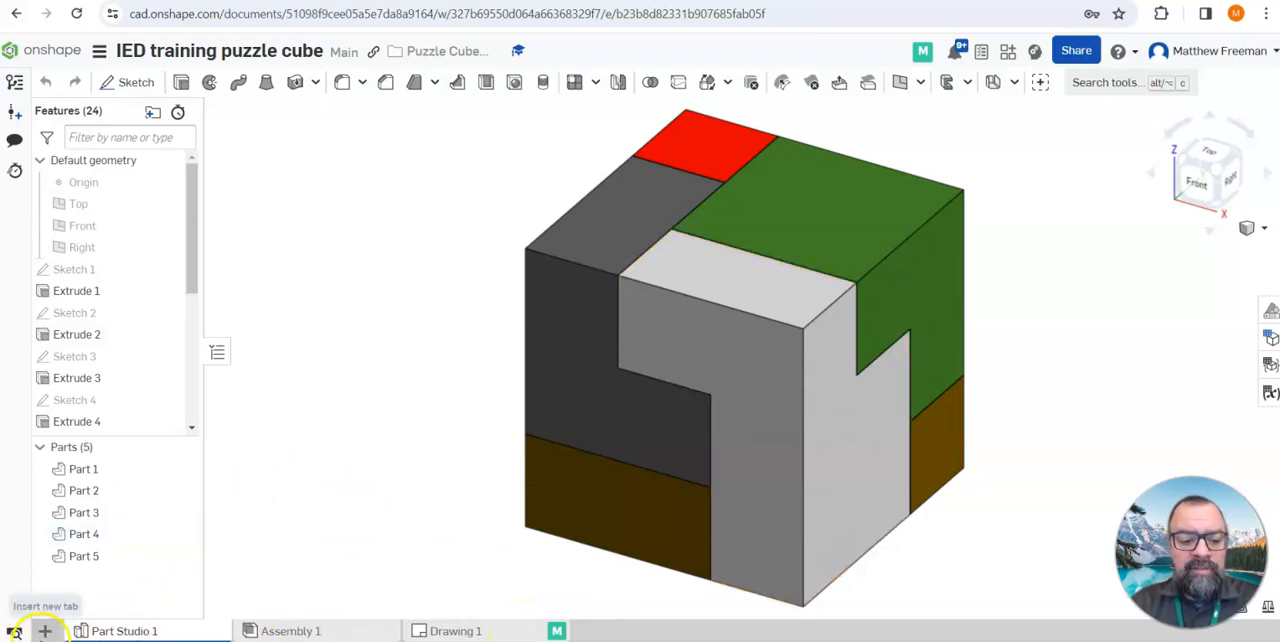
mouse_move(286, 634)
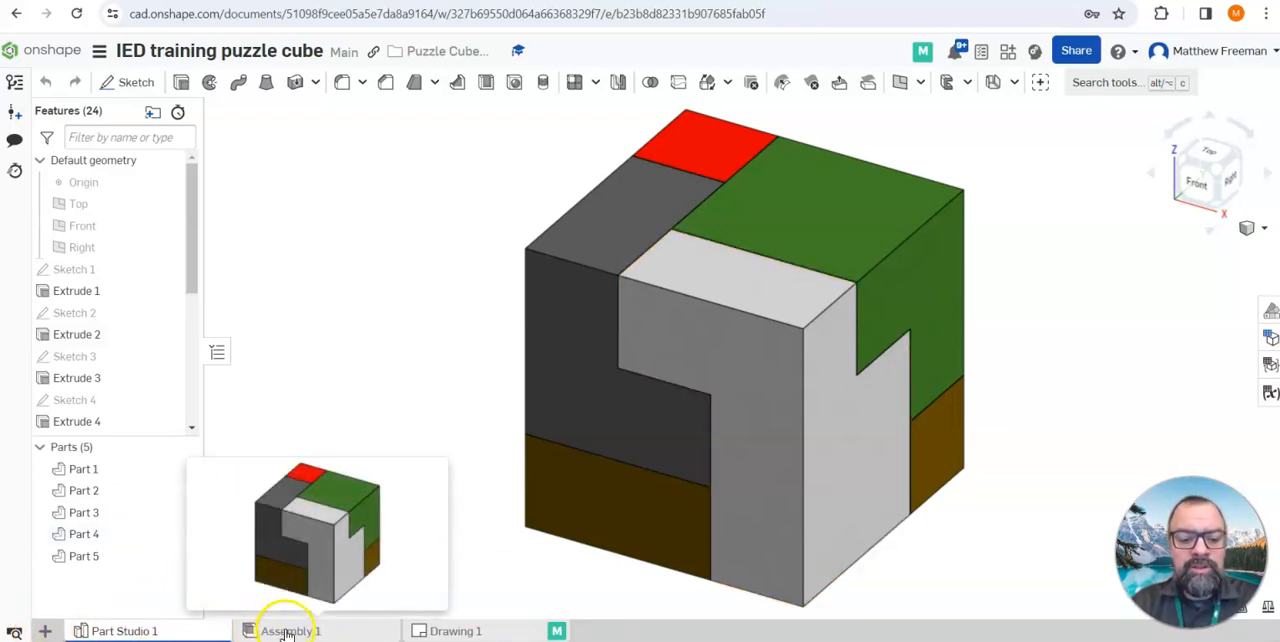
left_click(48, 634)
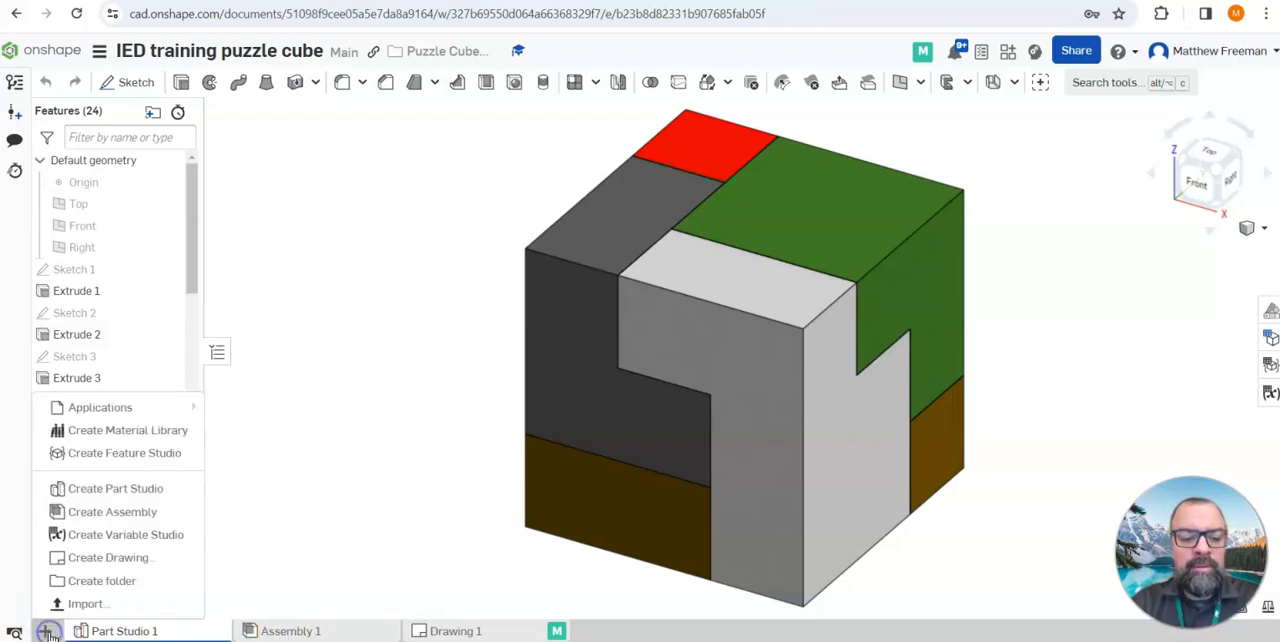
left_click(138, 518)
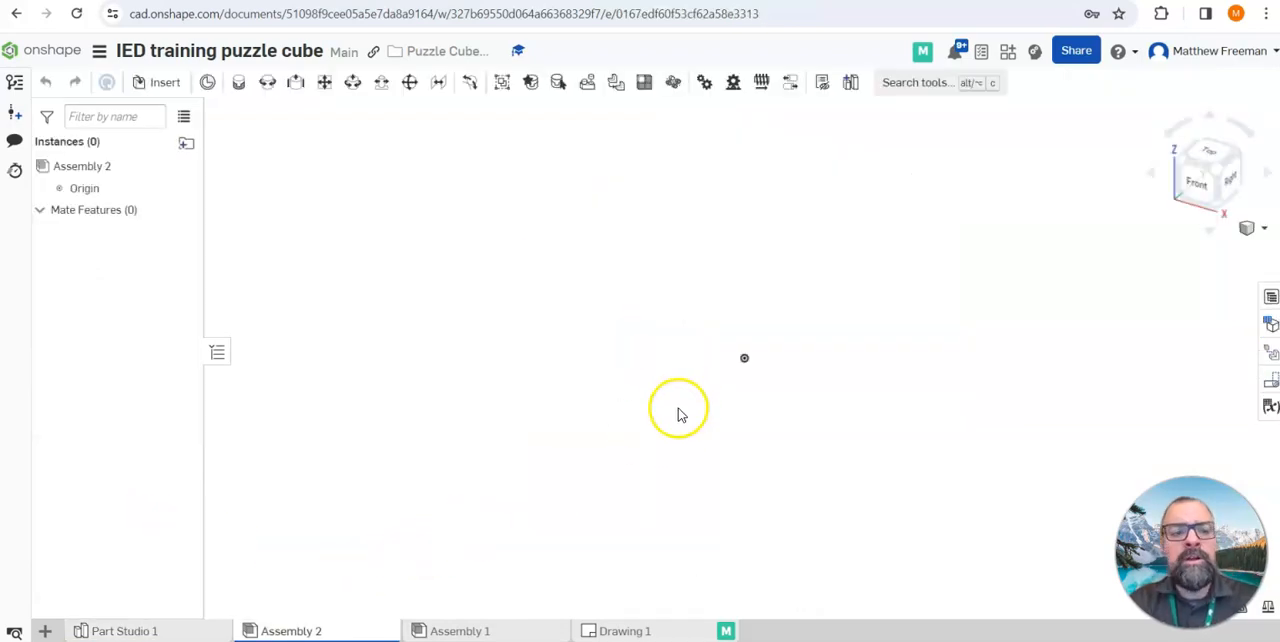
Insert all five parts of Part Studio 1 together into the new assembly as a complete cube
left_click(165, 85)
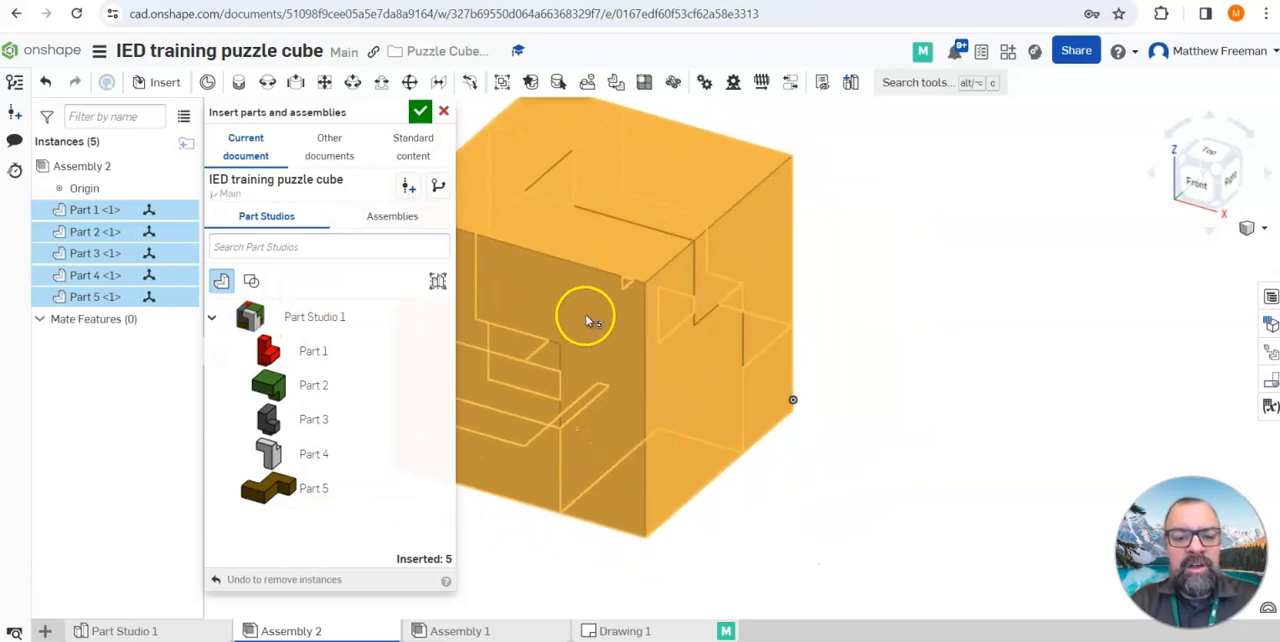
left_click(584, 347)
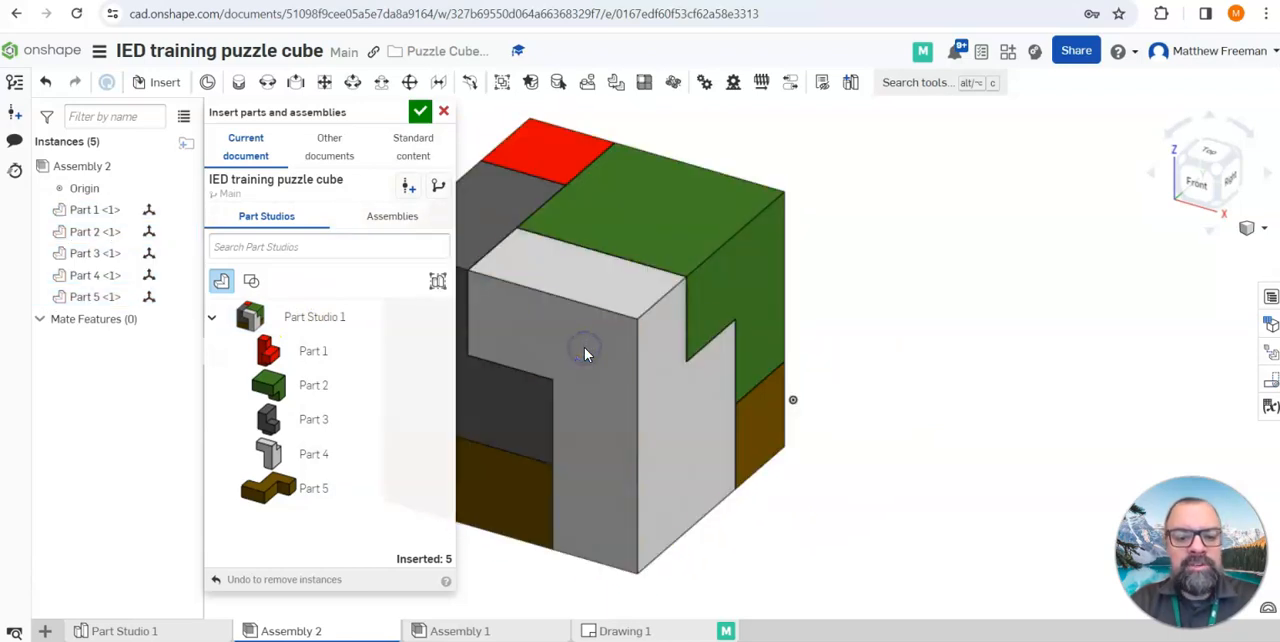
left_click(421, 112)
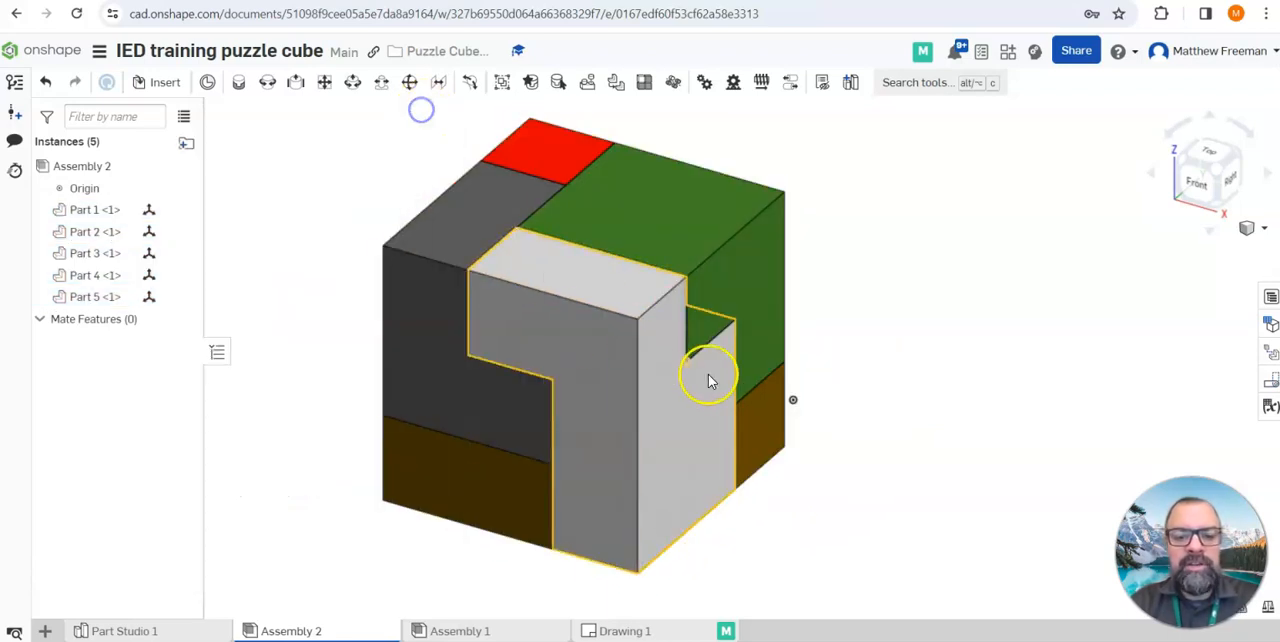
Examine the assembled puzzle cube from several sides and return to the isometric view between the front, top and right faces
scroll(706, 363, "down", 3)
middle_click_drag(706, 359, 516, 363)
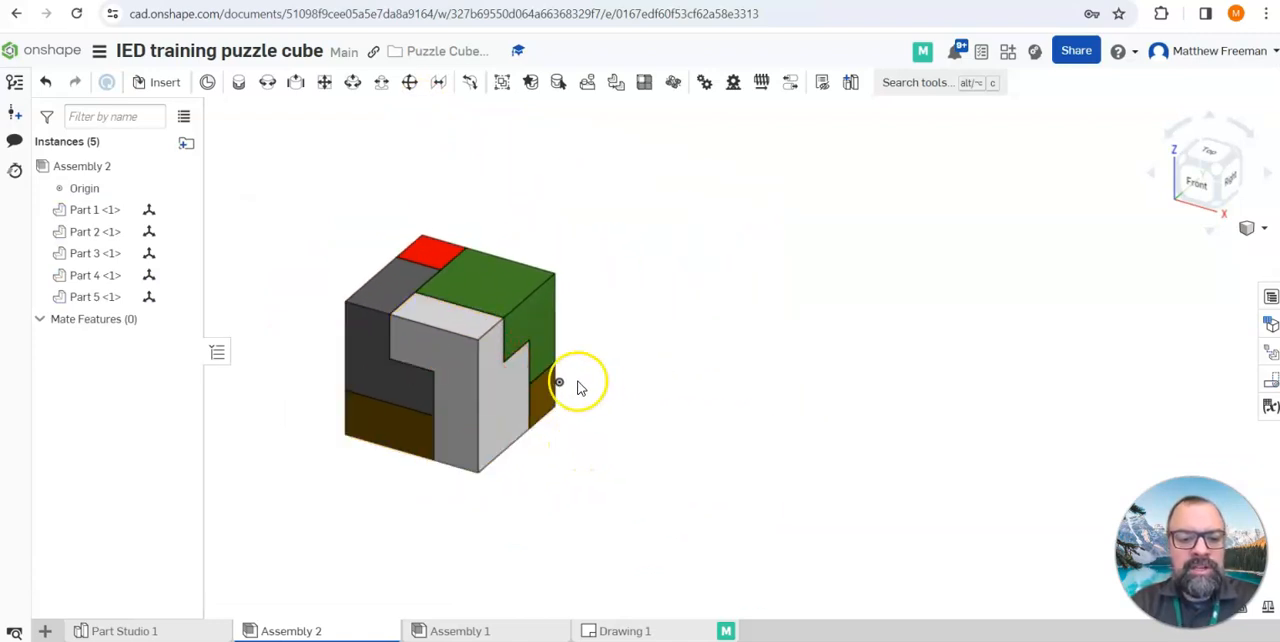
scroll(486, 349, "down", 2)
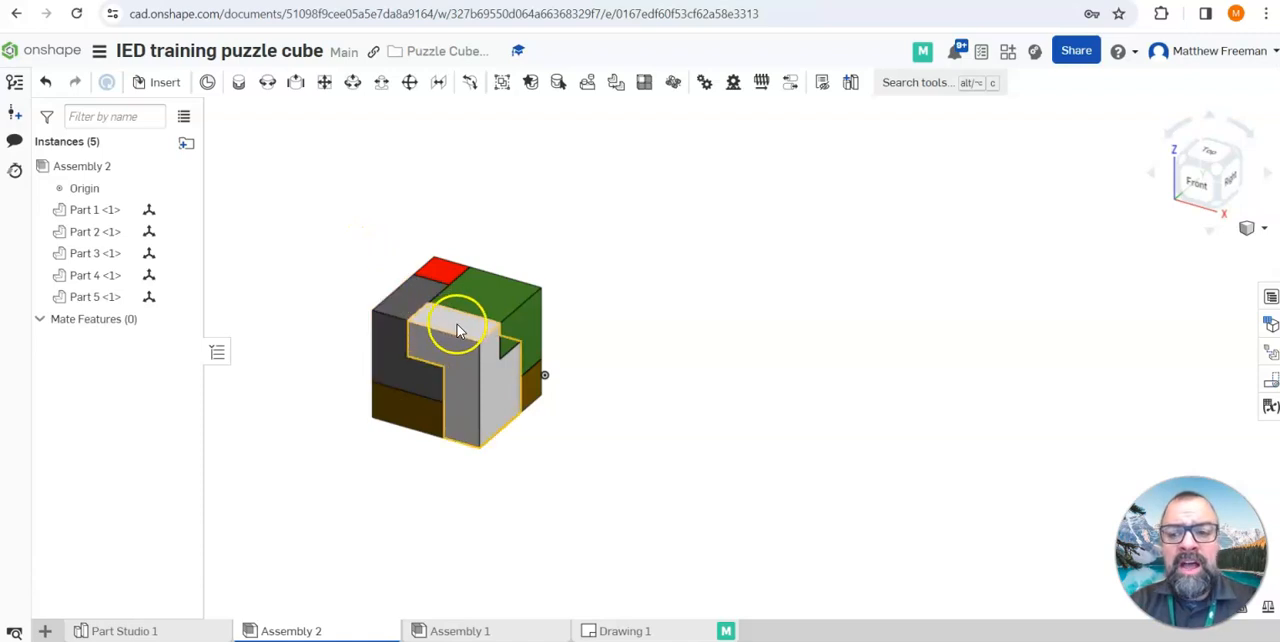
left_click(1241, 156)
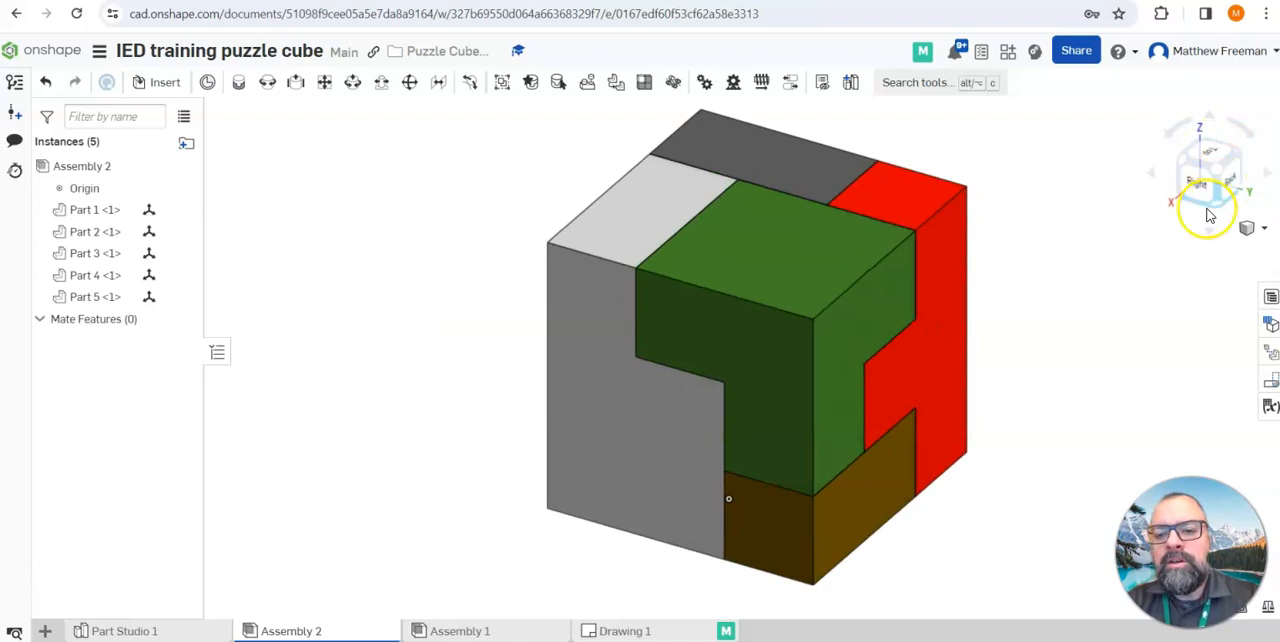
left_click(1184, 164)
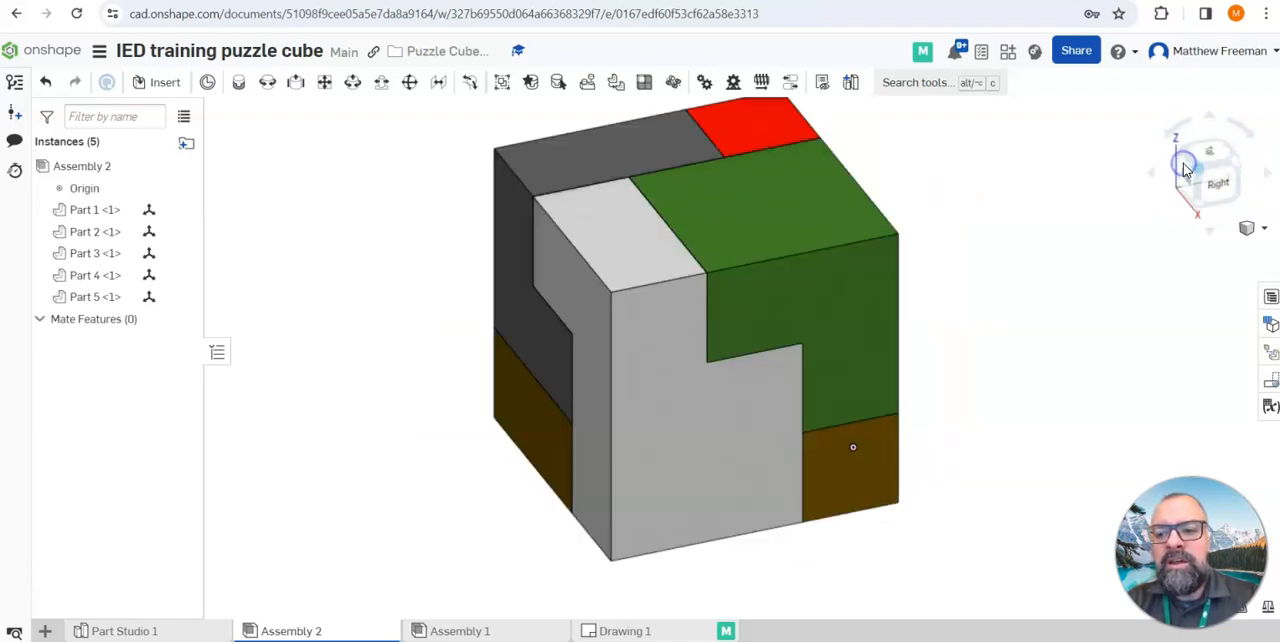
middle_click_drag(907, 328, 590, 374)
scroll(768, 329, "down", 5)
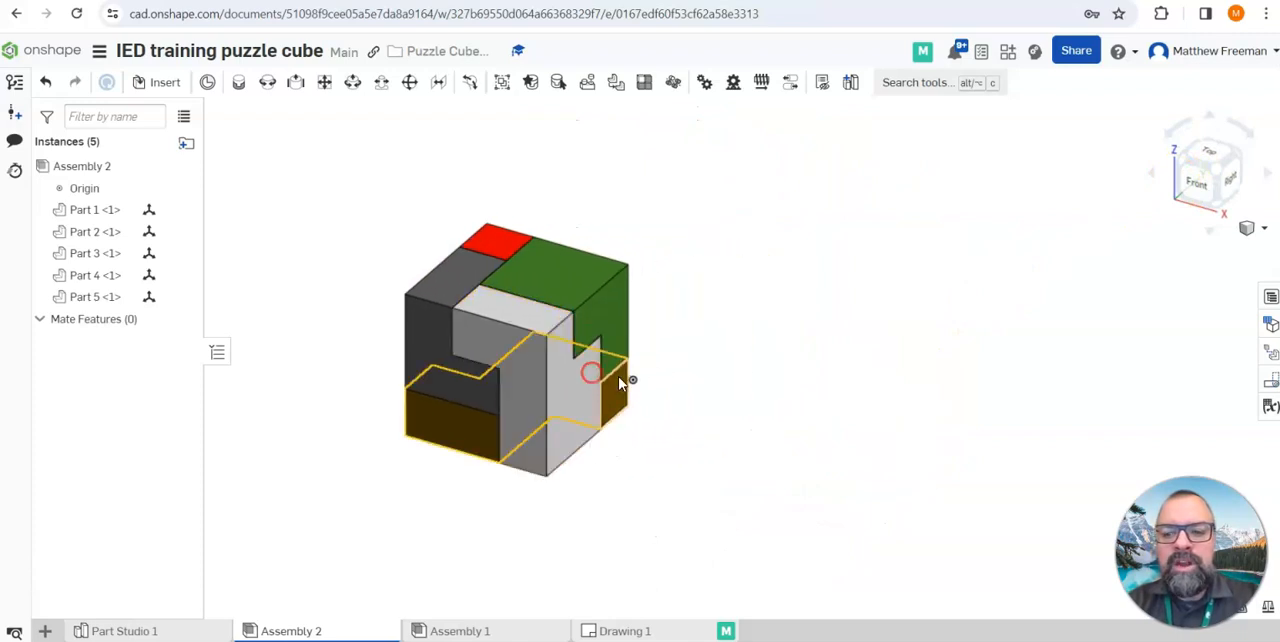
left_click(1201, 186)
mouse_move(941, 341)
right_mouse_down()
mouse_move(964, 329)
mouse_move(946, 336)
mouse_move(943, 314)
mouse_move(934, 320)
right_mouse_up()
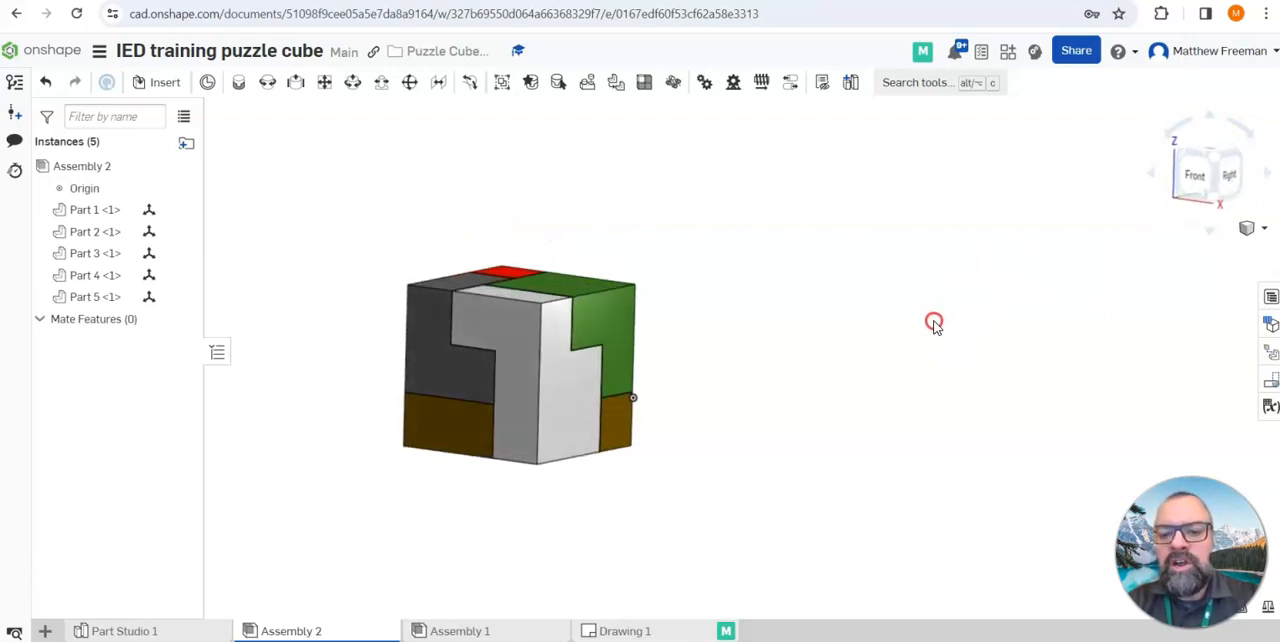
left_click(1218, 161)
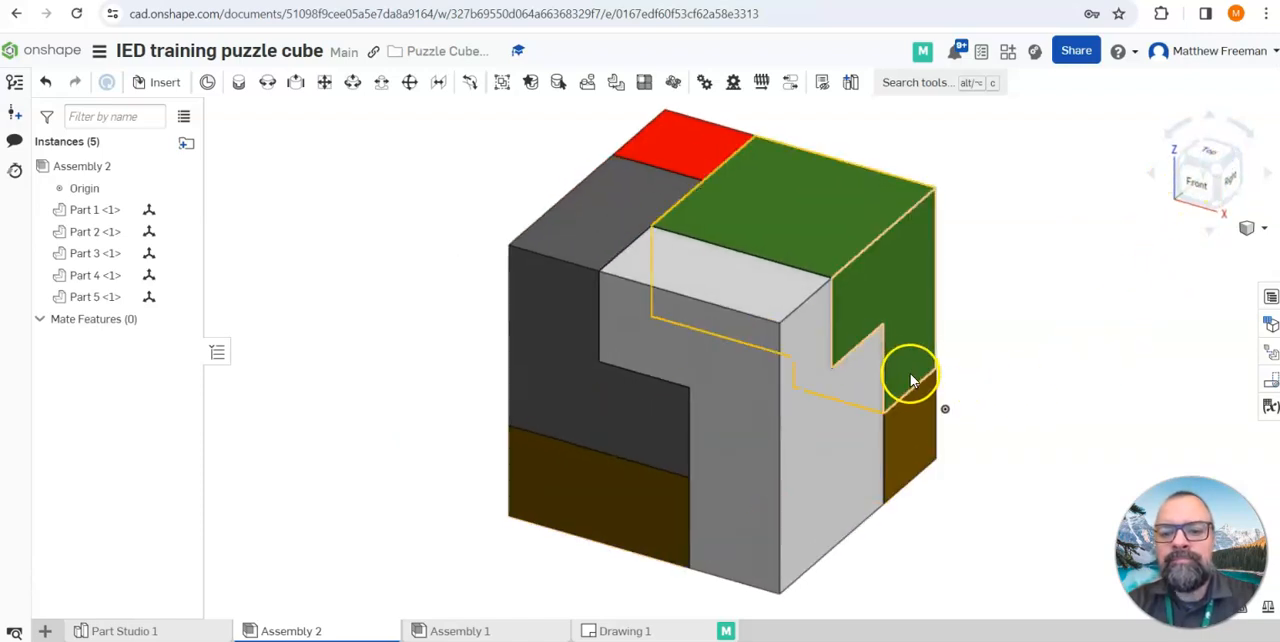
scroll(877, 360, "down", 5)
middle_click_drag(960, 335, 612, 367)
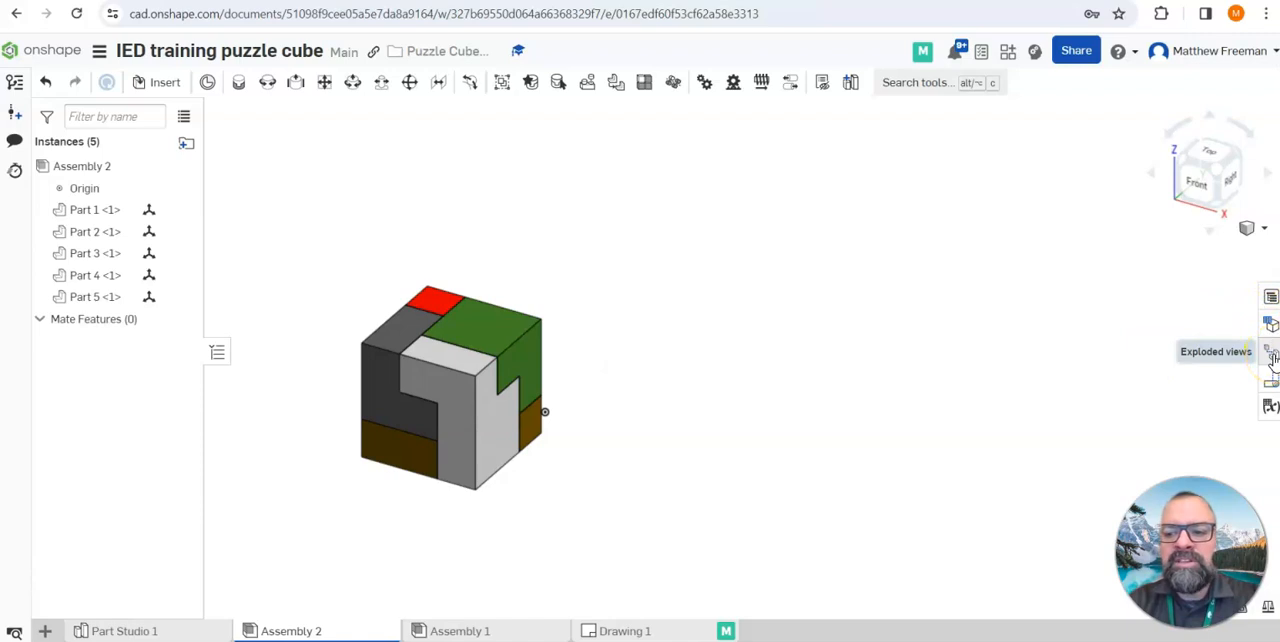
Add a new exploded view to Assembly 2 and start editing it
left_click(1271, 354)
left_click(1038, 148)
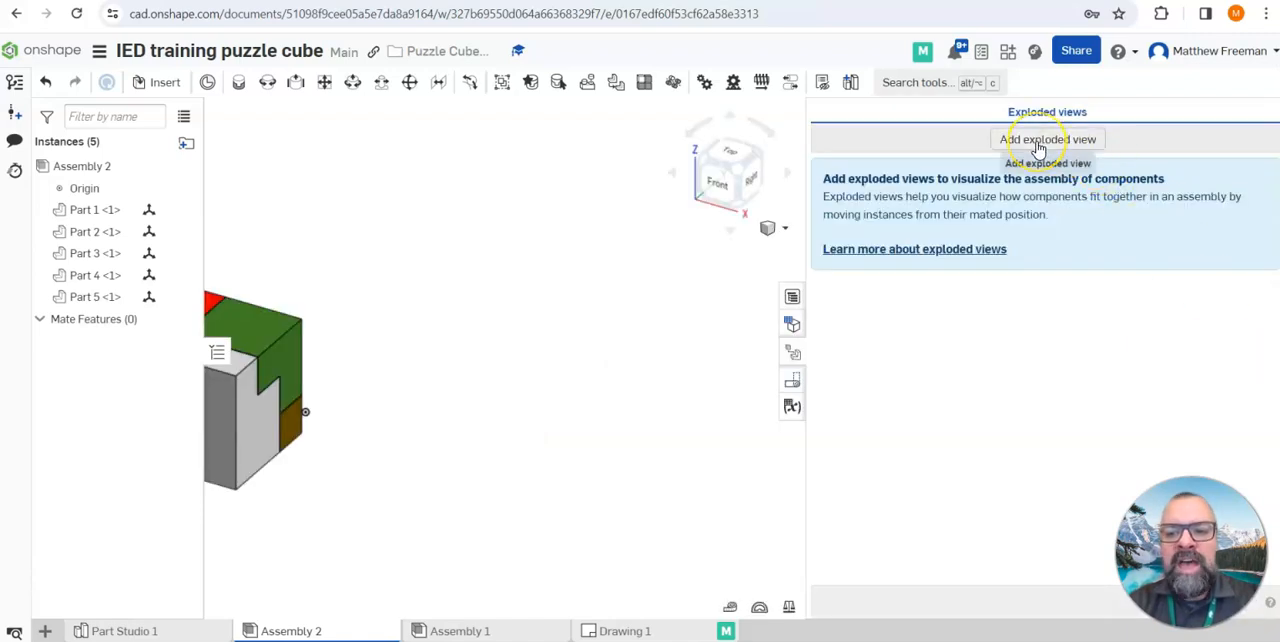
left_click(1038, 149)
middle_click_drag(479, 365, 766, 352)
left_click(518, 357)
left_click_drag(467, 368, 507, 317)
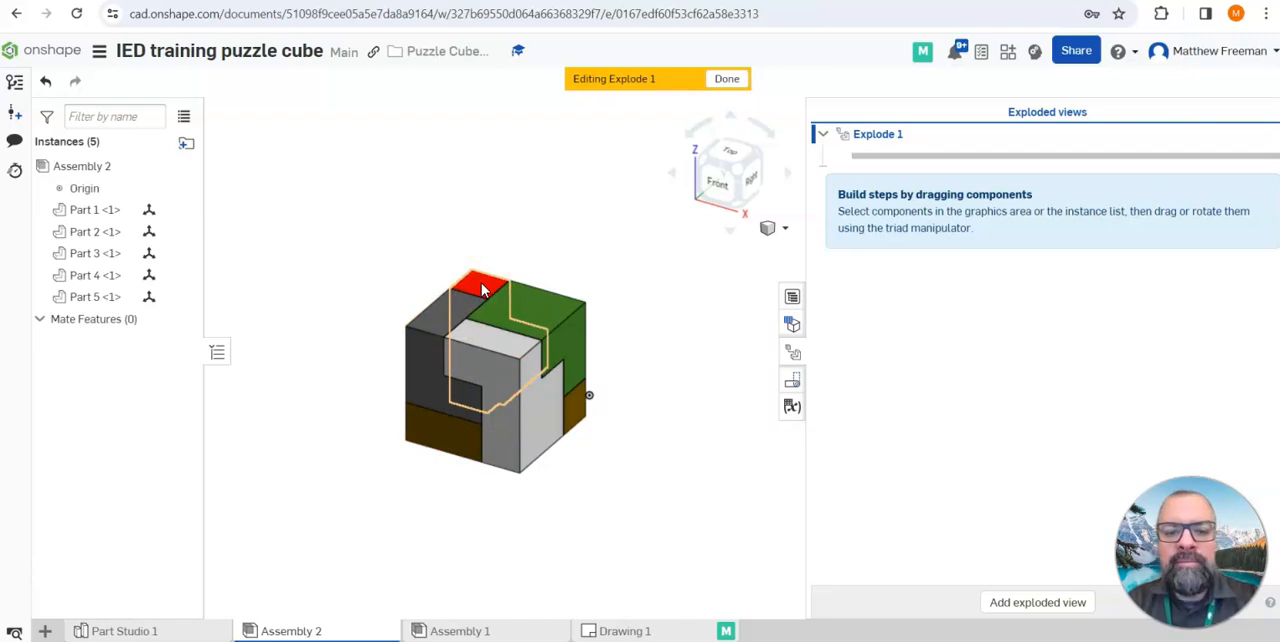
left_click(511, 320)
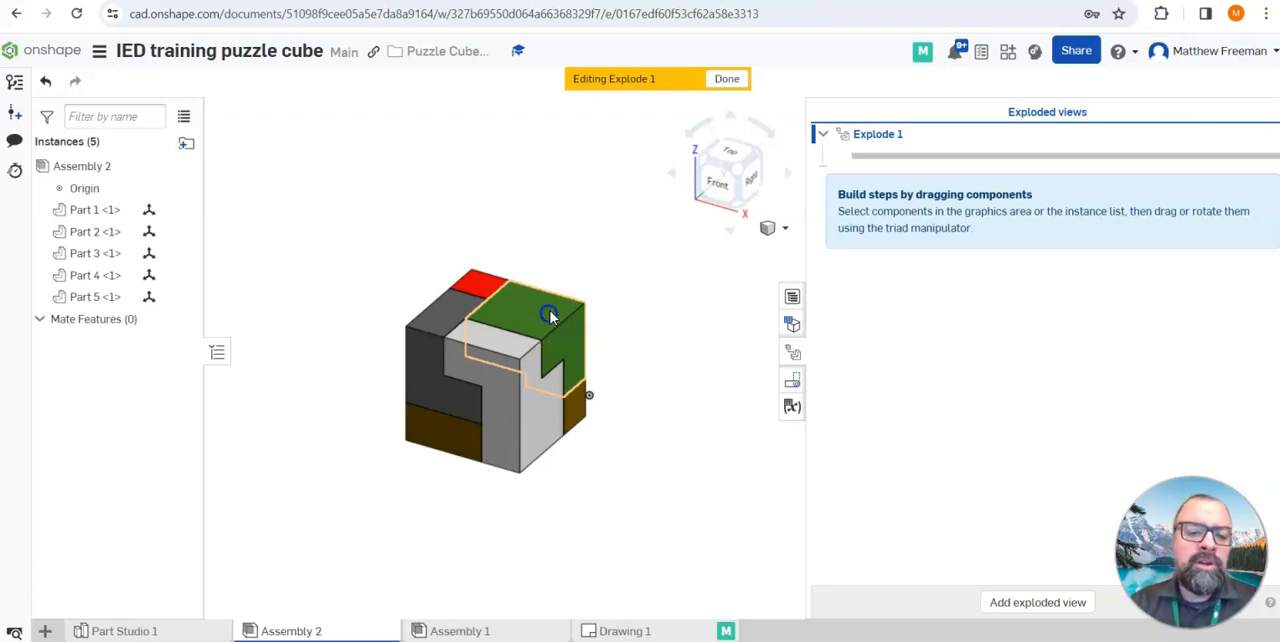
Explode the green Part 2 straight up from the cube by about 2.58 in, with explode lines
left_click(550, 316)
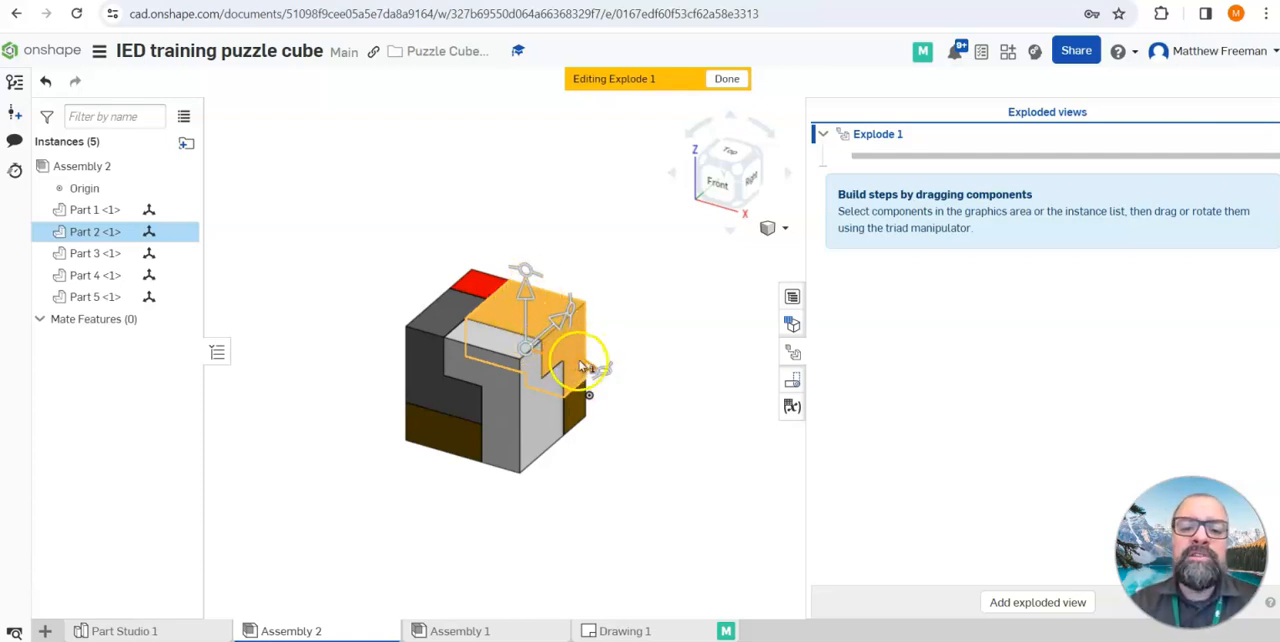
left_click_drag(533, 302, 513, 169)
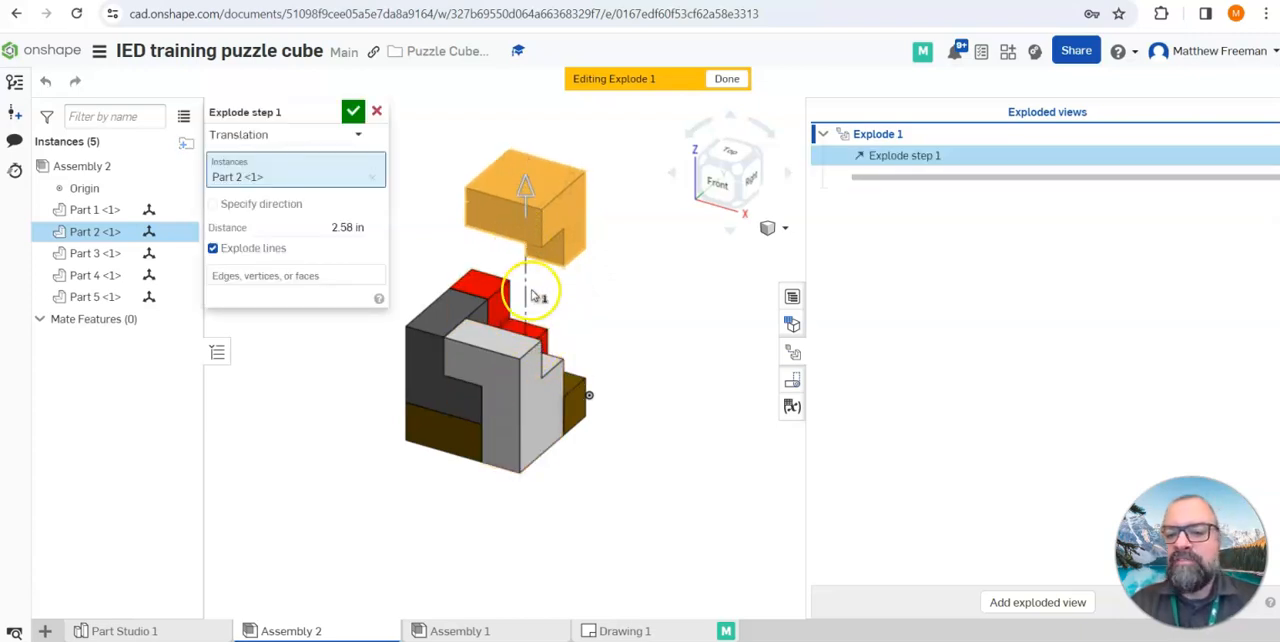
left_click(354, 111)
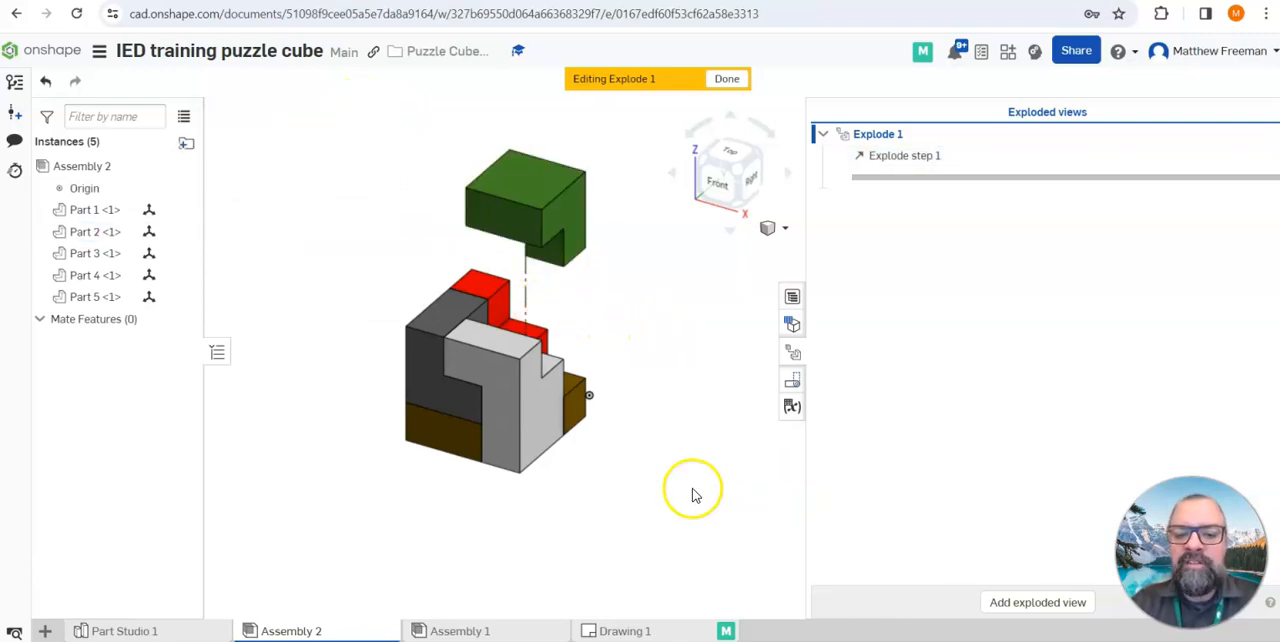
Explode the light gray Part 4 away from the cube along the positive X direction by about 3.44 in, with explode lines
left_click(535, 408)
left_click_drag(557, 403, 728, 458)
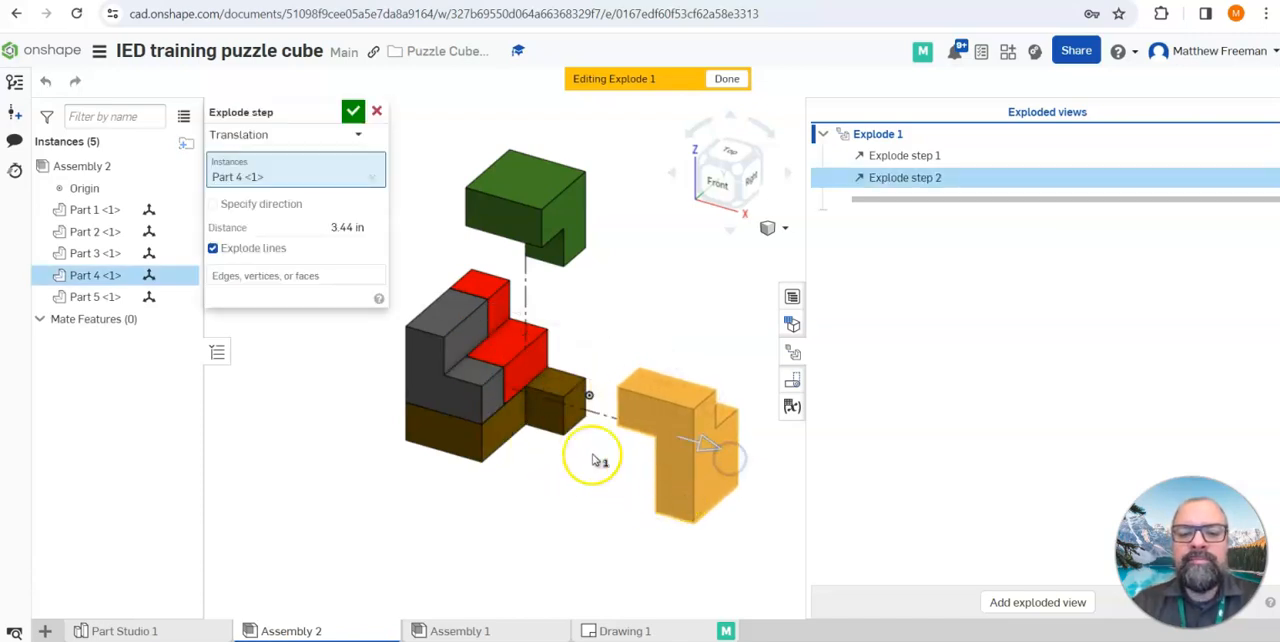
left_click(353, 109)
left_click(325, 343)
left_click(386, 480)
Explode the dark gray Part 3 out of the cube along the negative X direction, opposite to Part 4
left_click(430, 360)
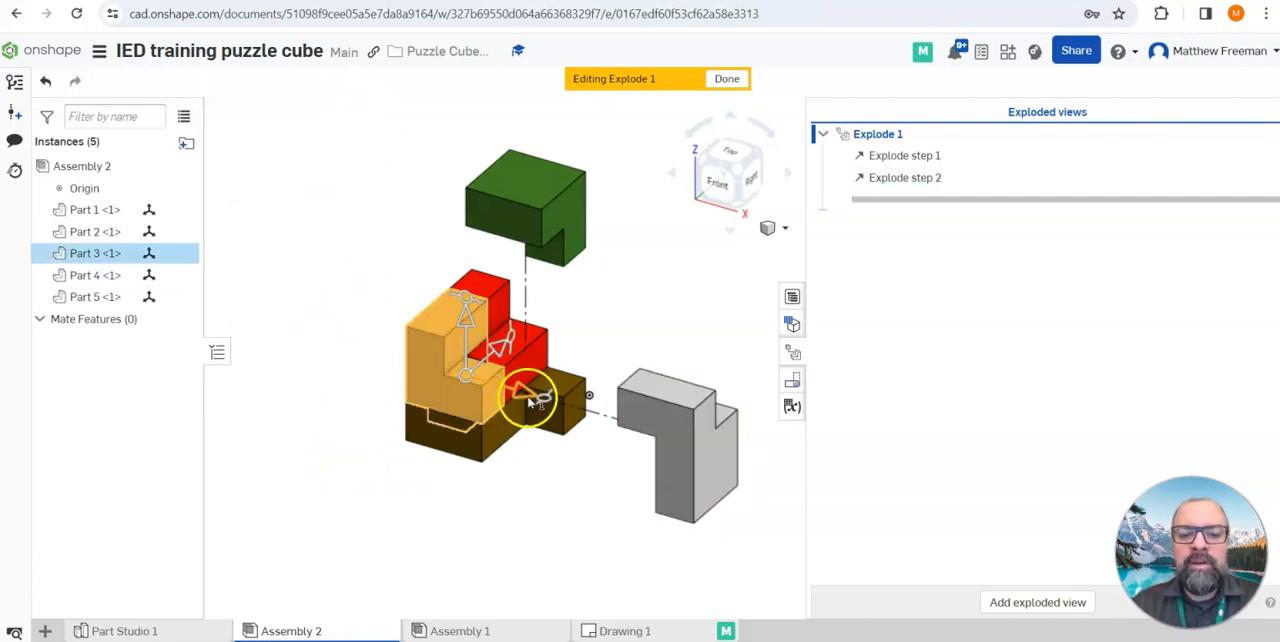
left_click_drag(526, 386, 401, 364)
left_click(351, 112)
left_click(347, 510)
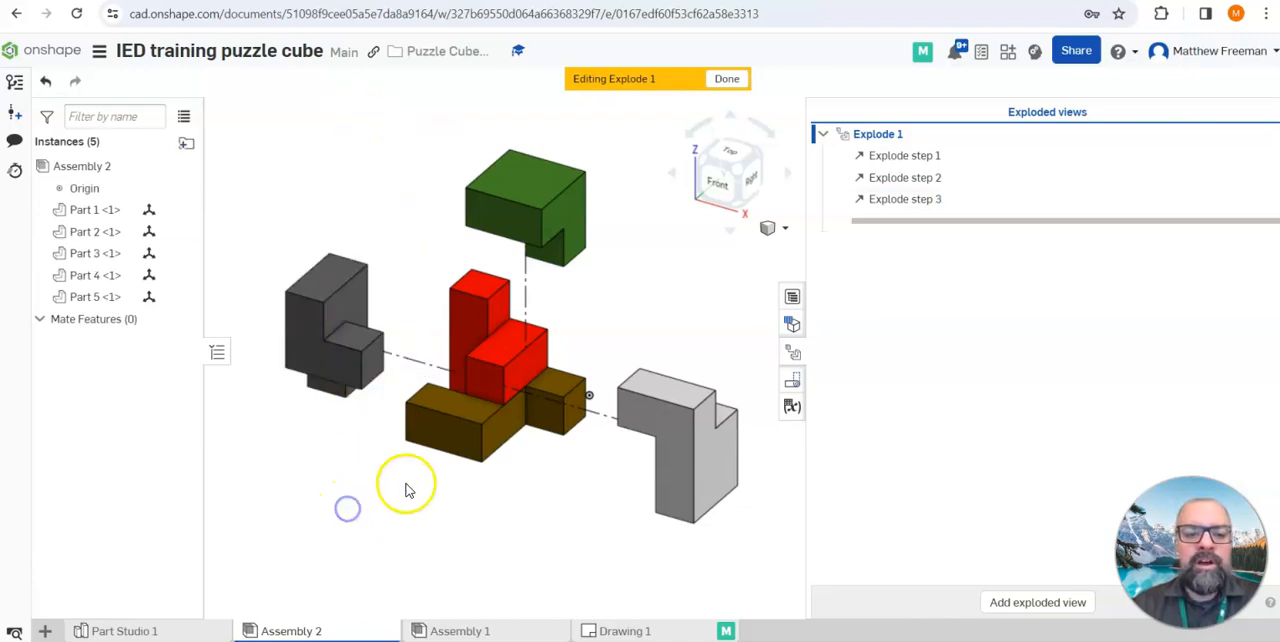
Explode the brown Part 5 straight down, clear of the red part
left_click(450, 430)
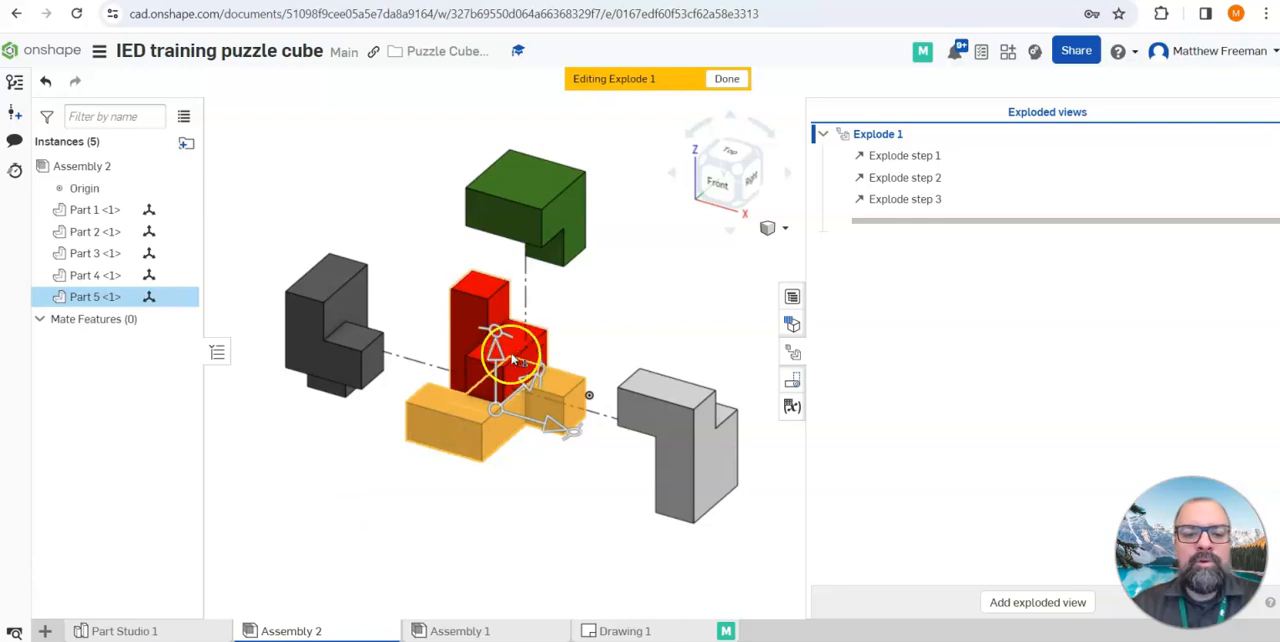
left_click_drag(492, 349, 494, 463)
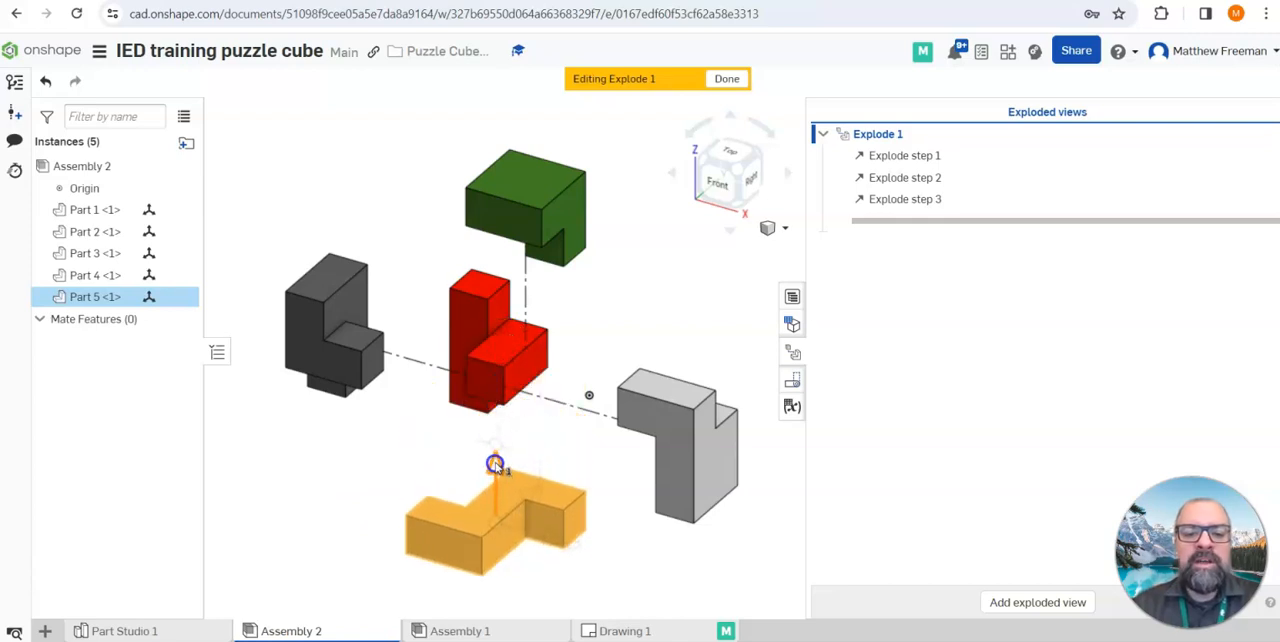
left_click(351, 112)
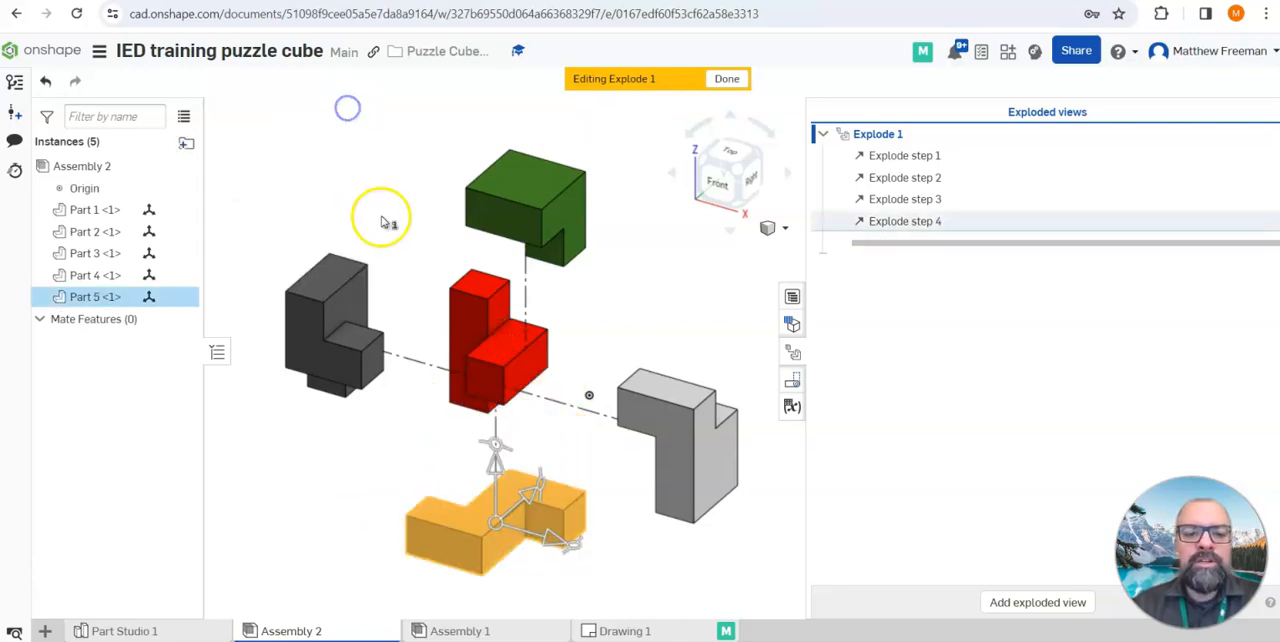
left_click(640, 280)
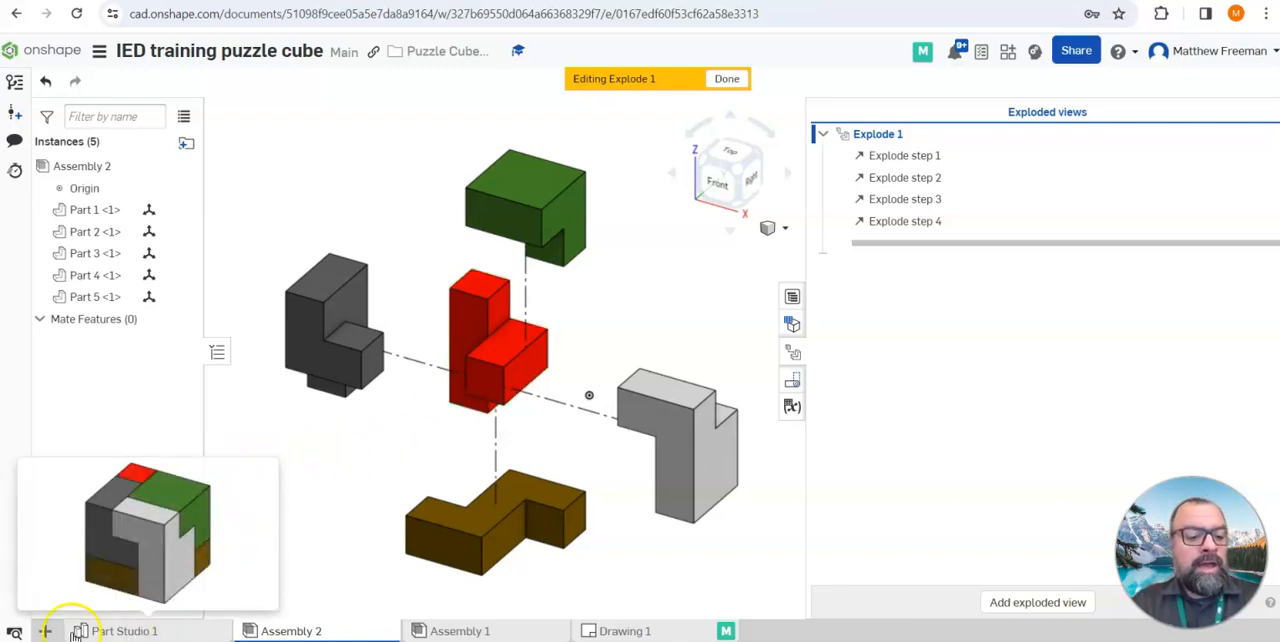
Create a new drawing from the ANSI_A_INCH.dwt template with no views
left_click(44, 632)
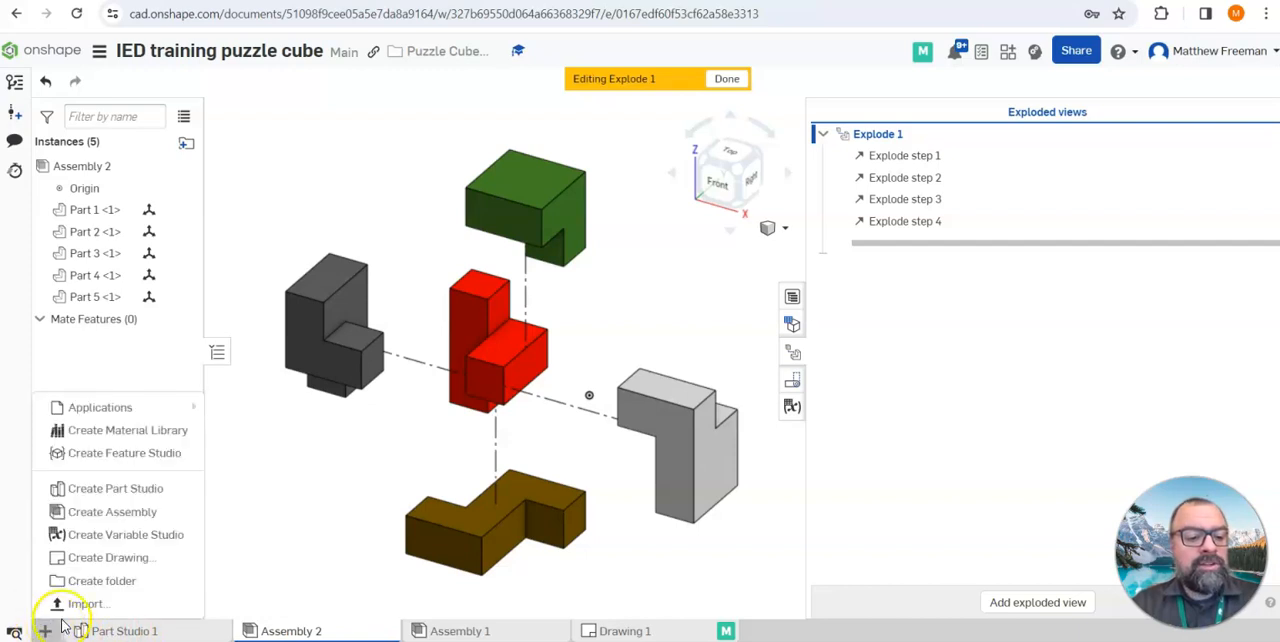
left_click(110, 558)
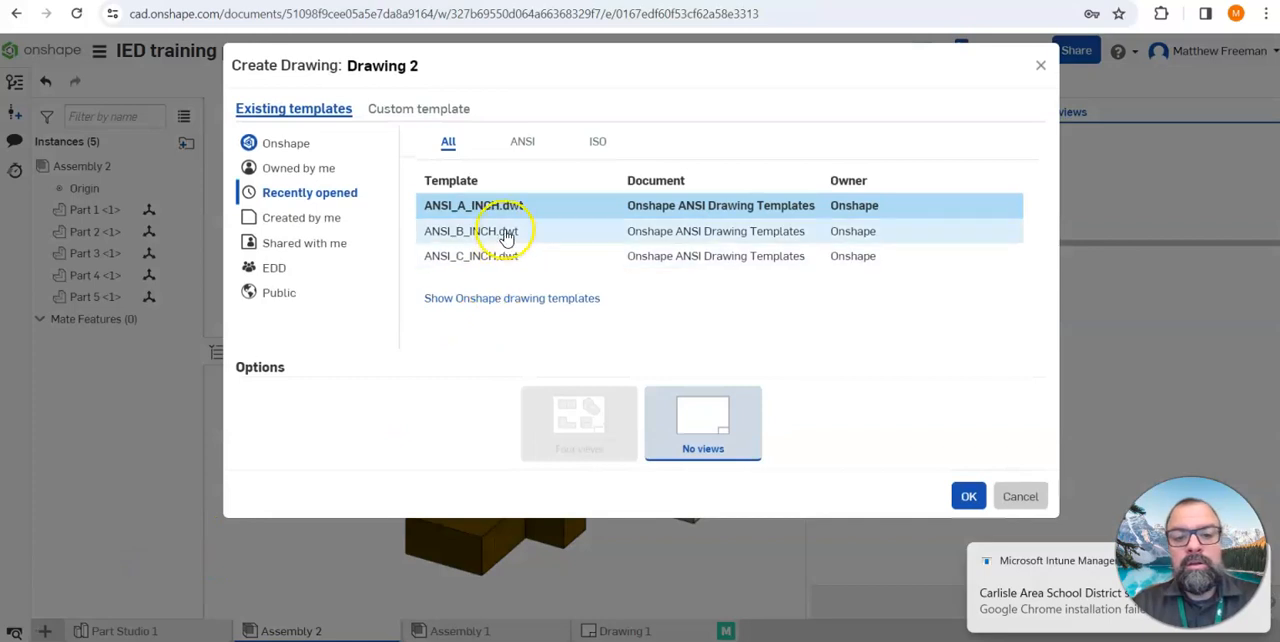
left_click(970, 497)
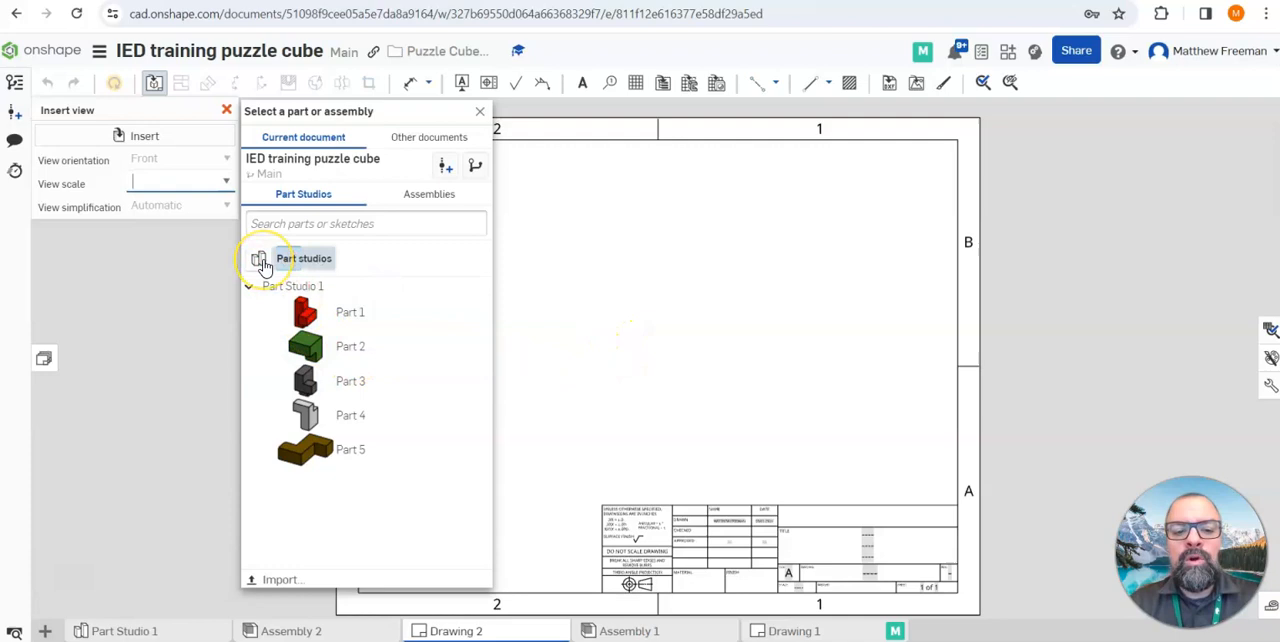
left_click(426, 195)
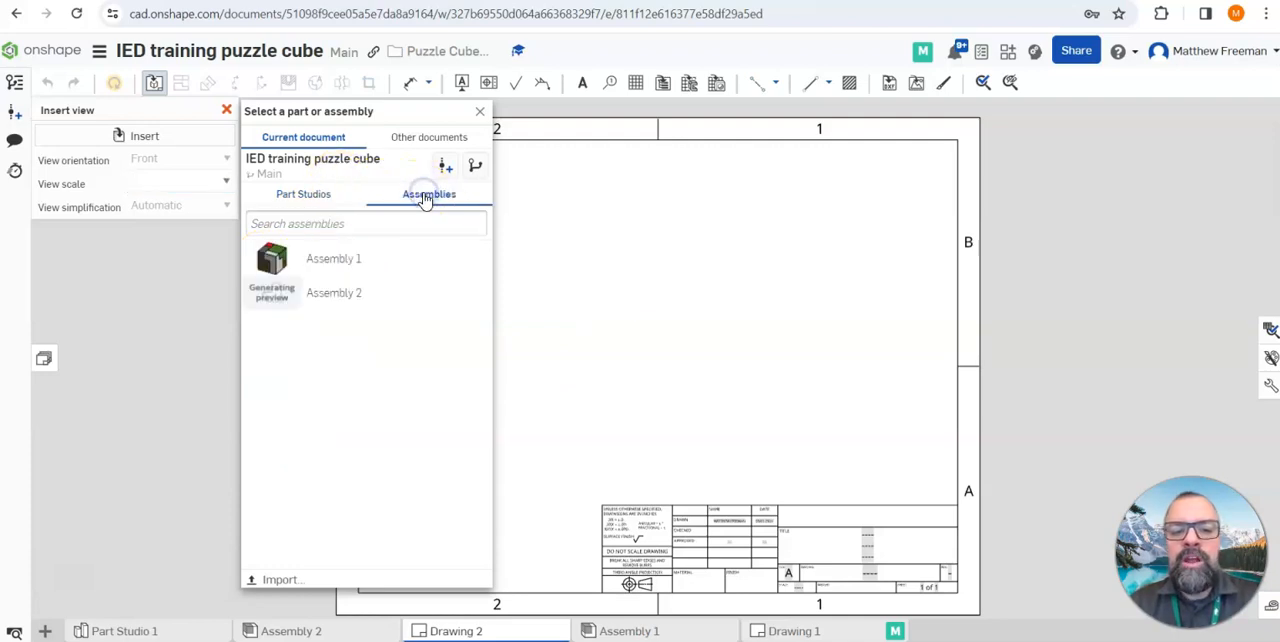
left_click(480, 111)
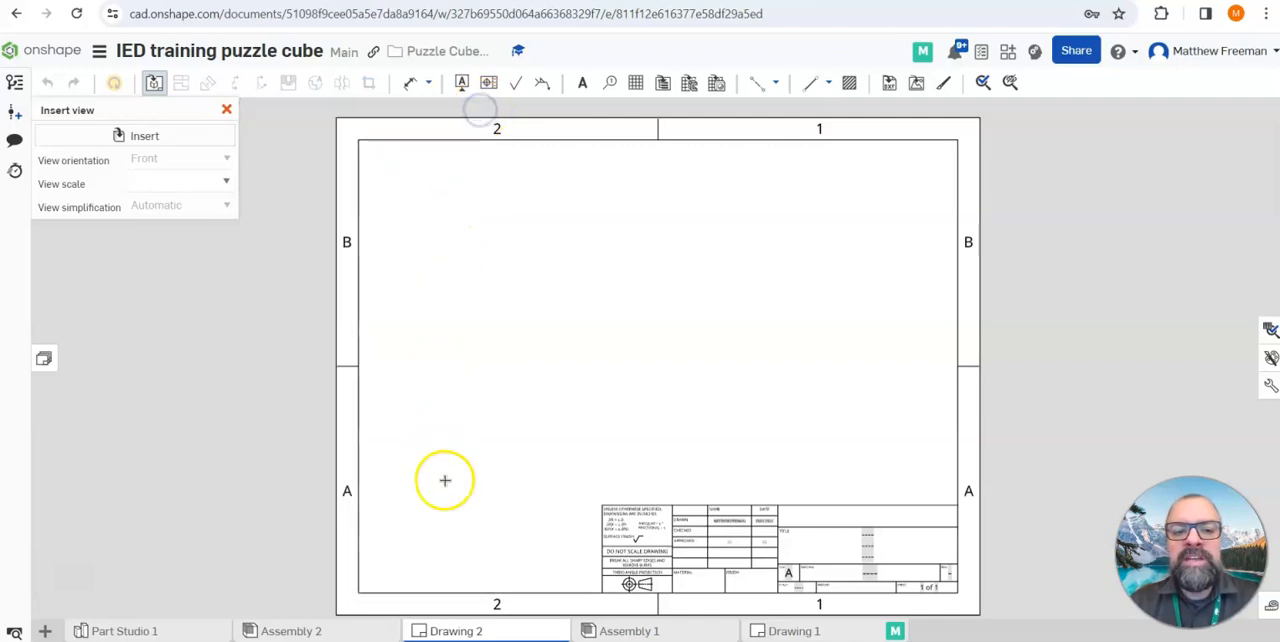
left_click(137, 135)
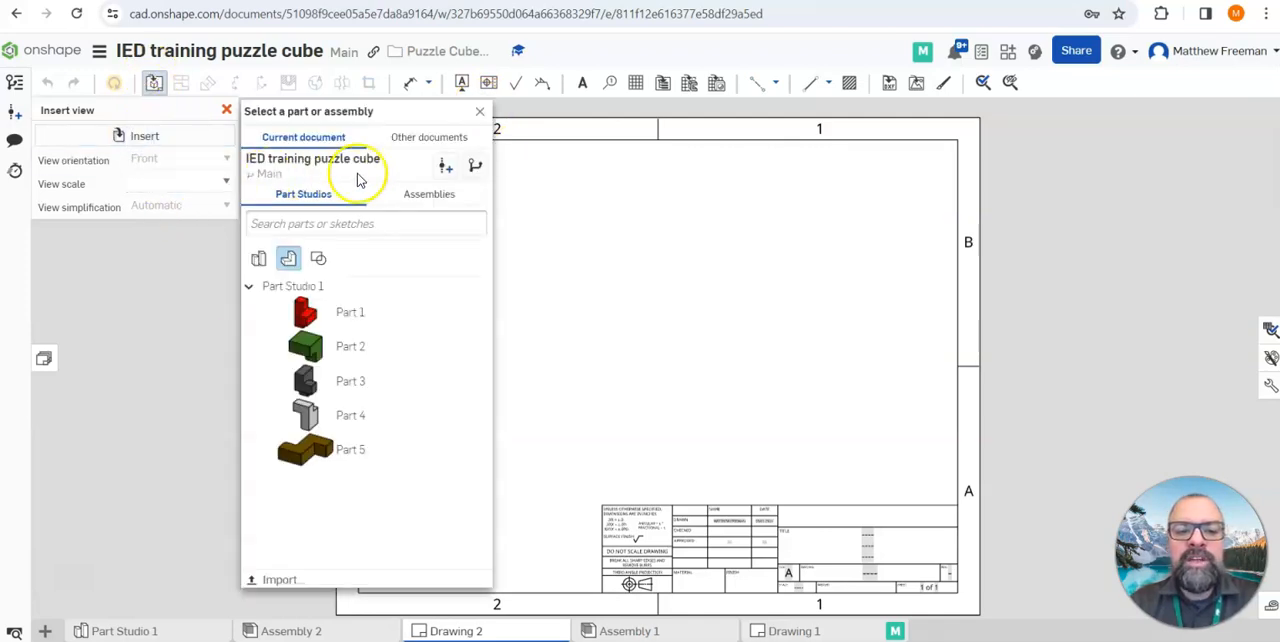
left_click(420, 195)
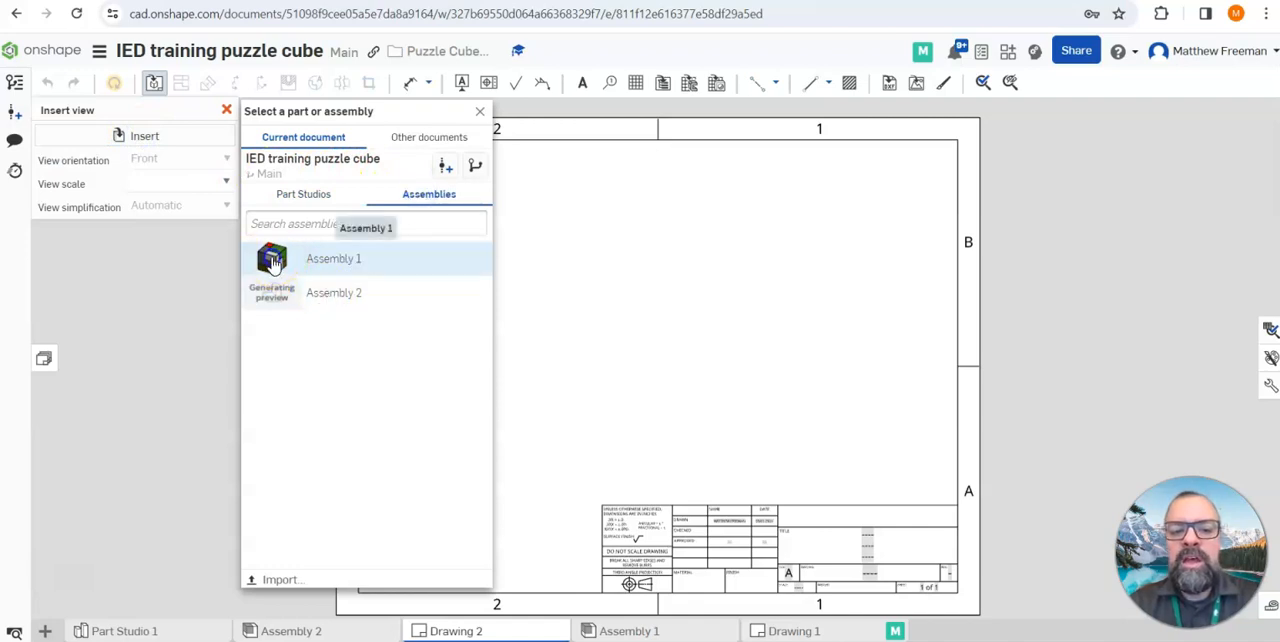
left_click(272, 262)
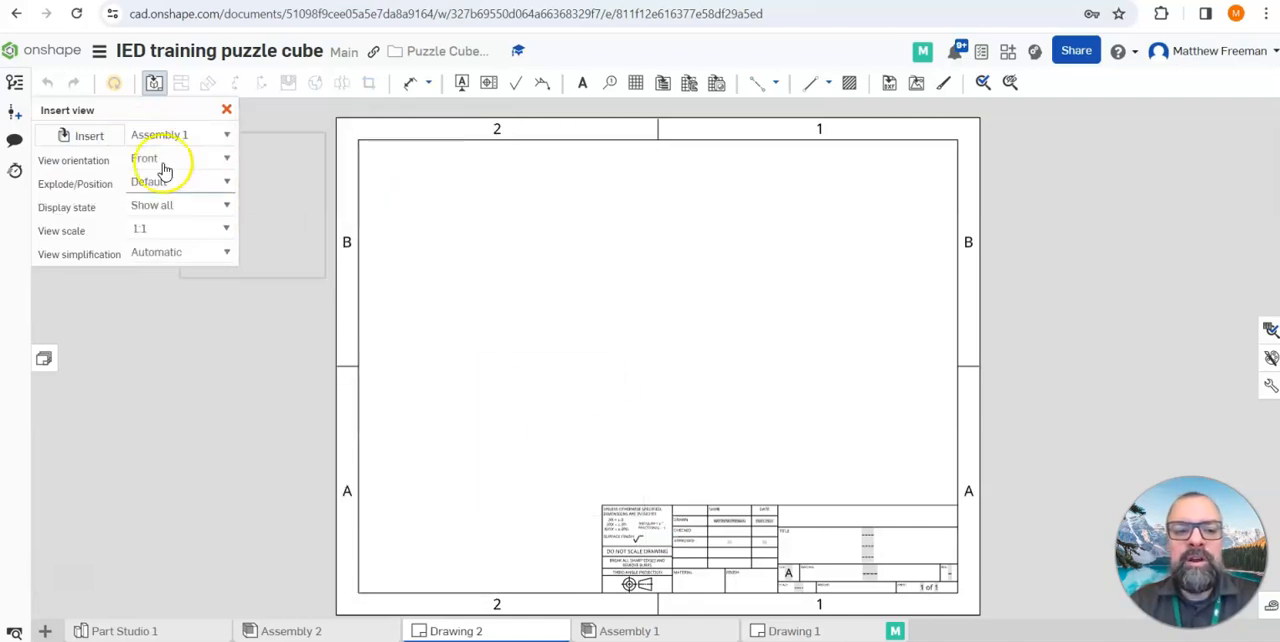
left_click(227, 138)
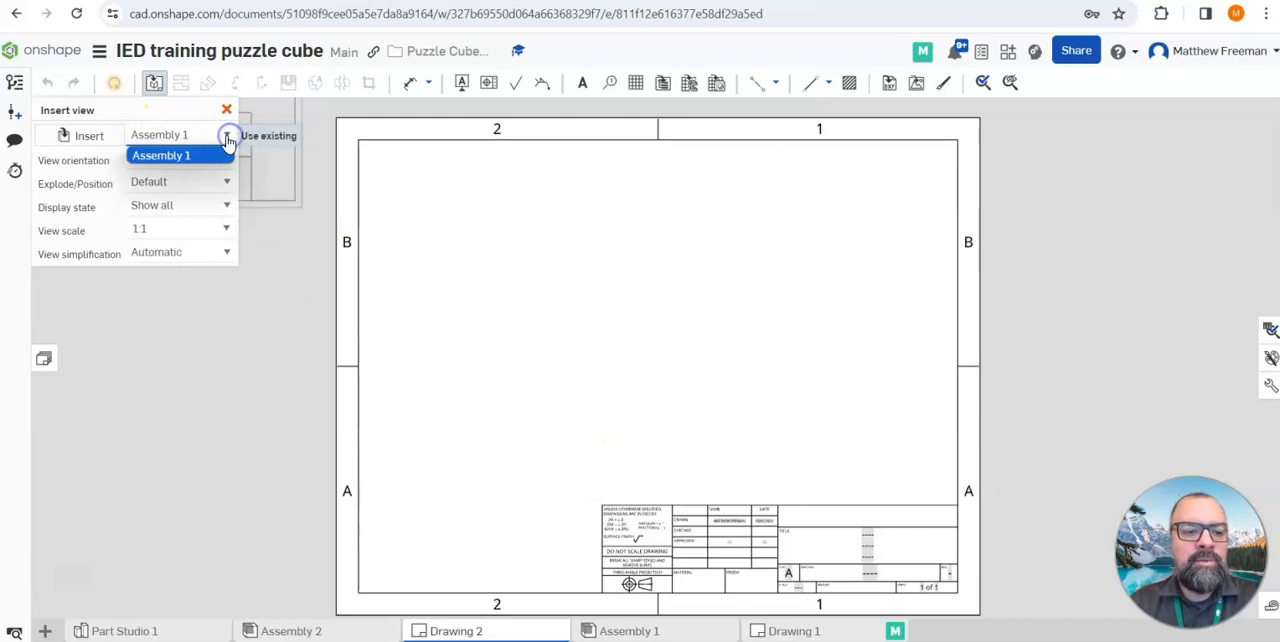
Insert a front view of Assembly 2 at 1:1 scale in the lower left area of the drawing sheet
left_click(92, 146)
left_click(423, 196)
left_click(323, 295)
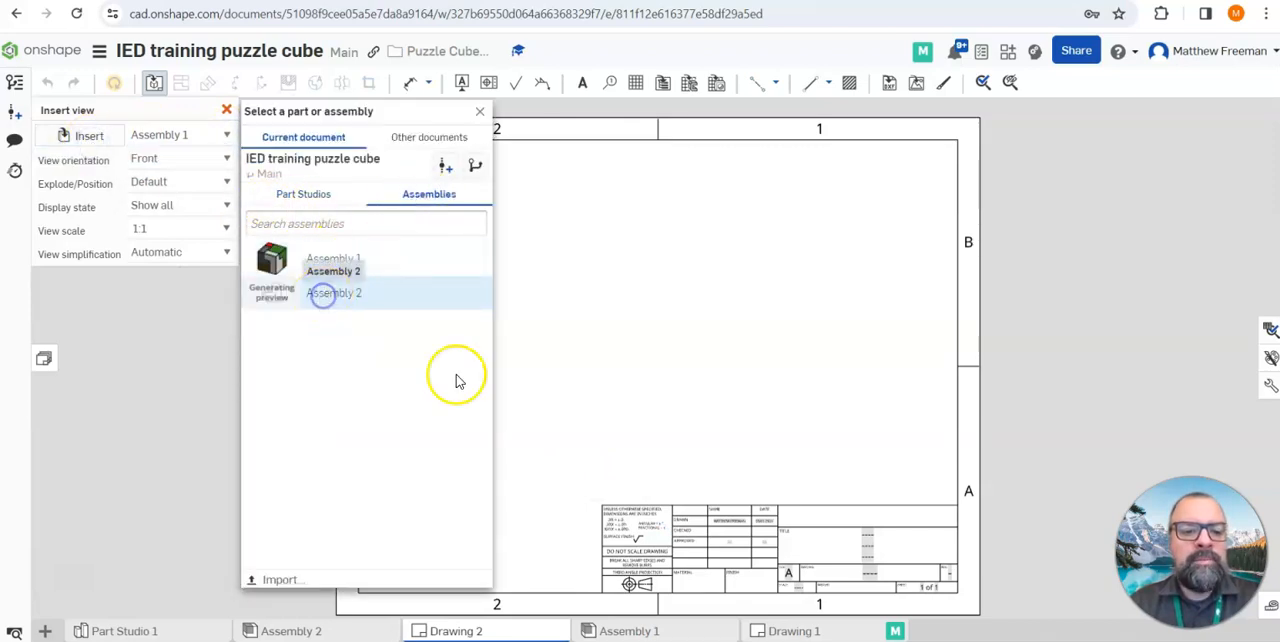
left_click(498, 400)
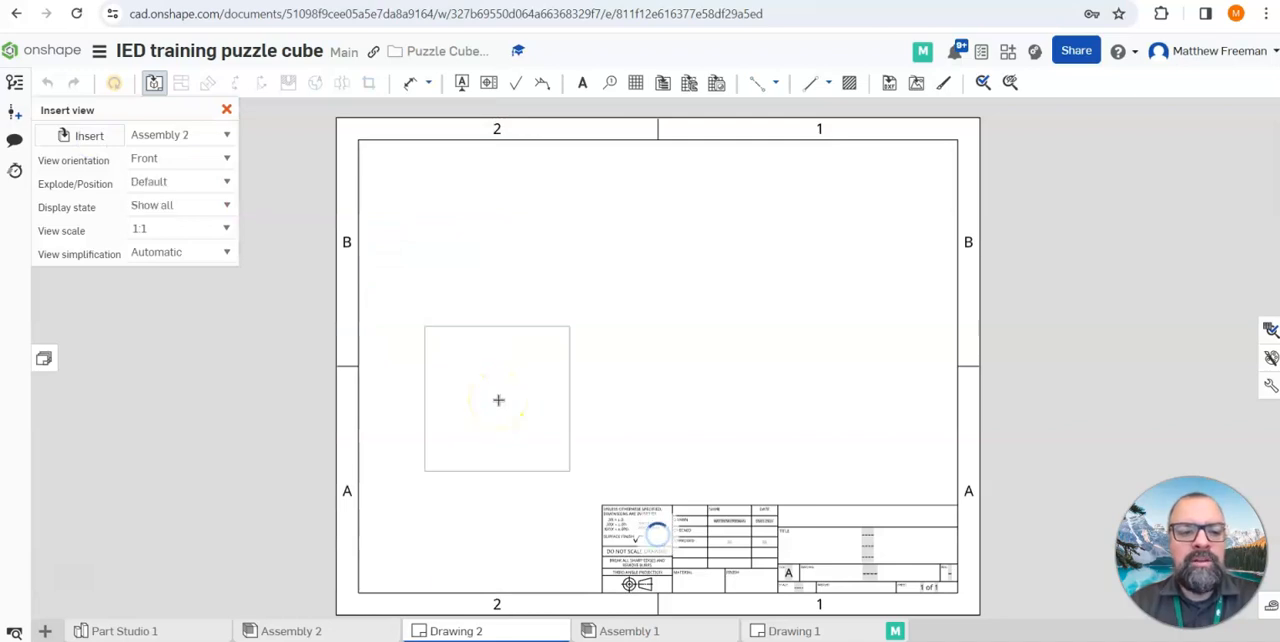
left_click(487, 460)
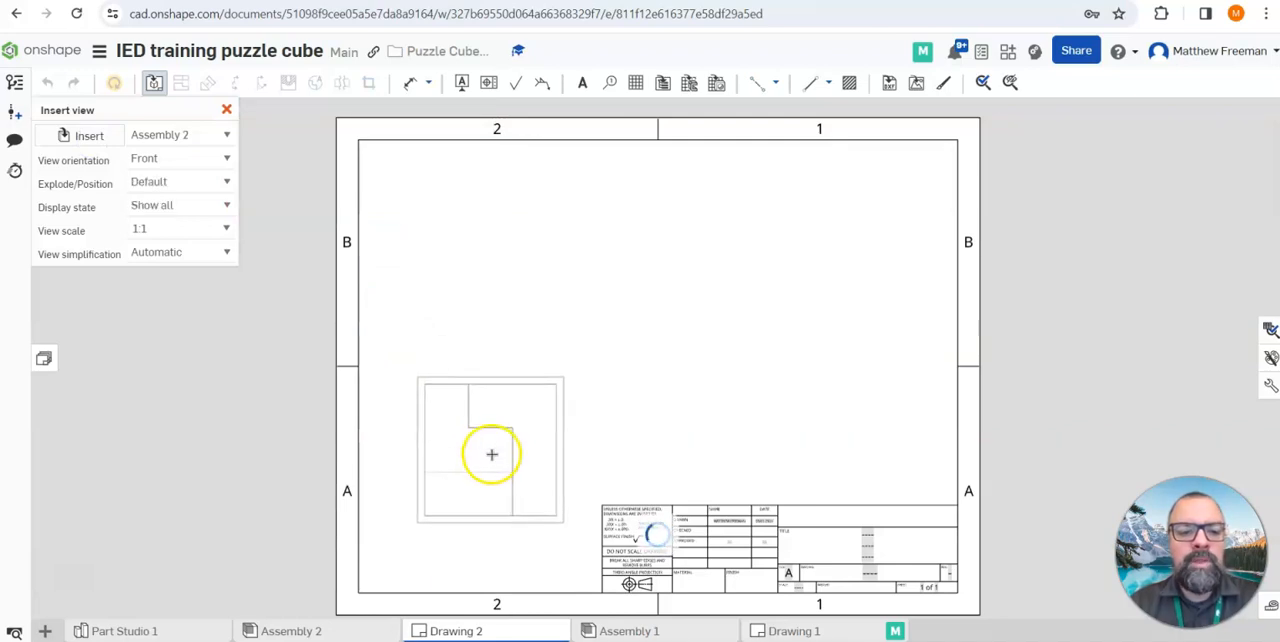
key("Escape")
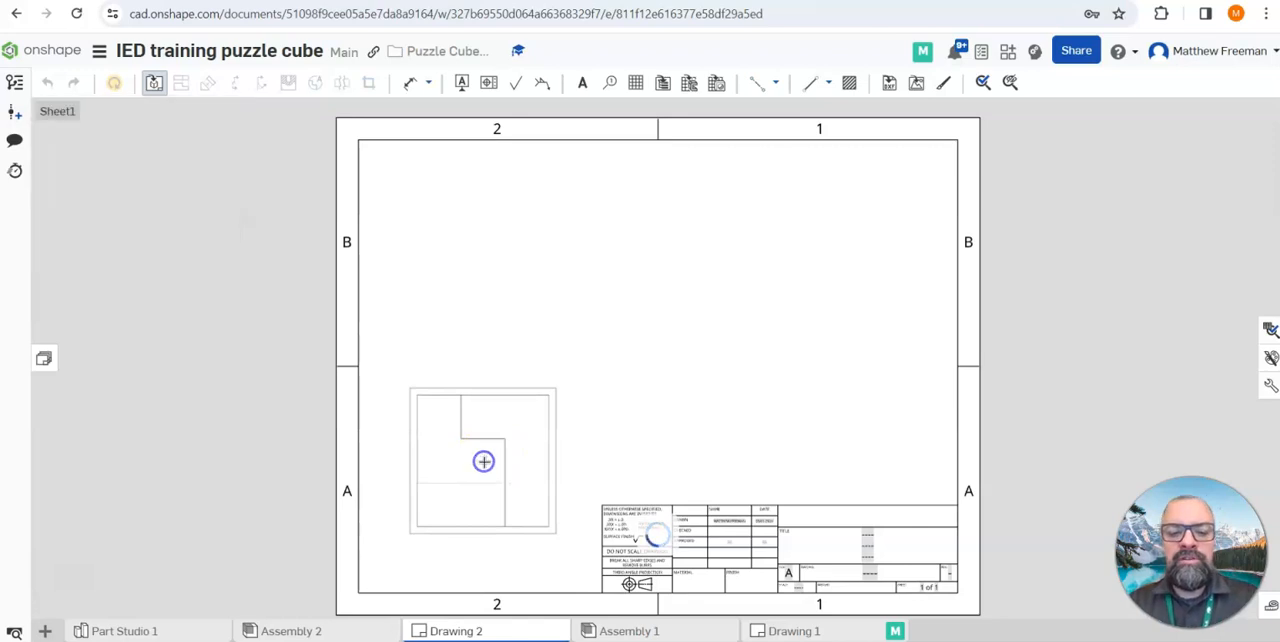
Project a top view above the front view and an isometric view diagonally up and right of it
key("p")
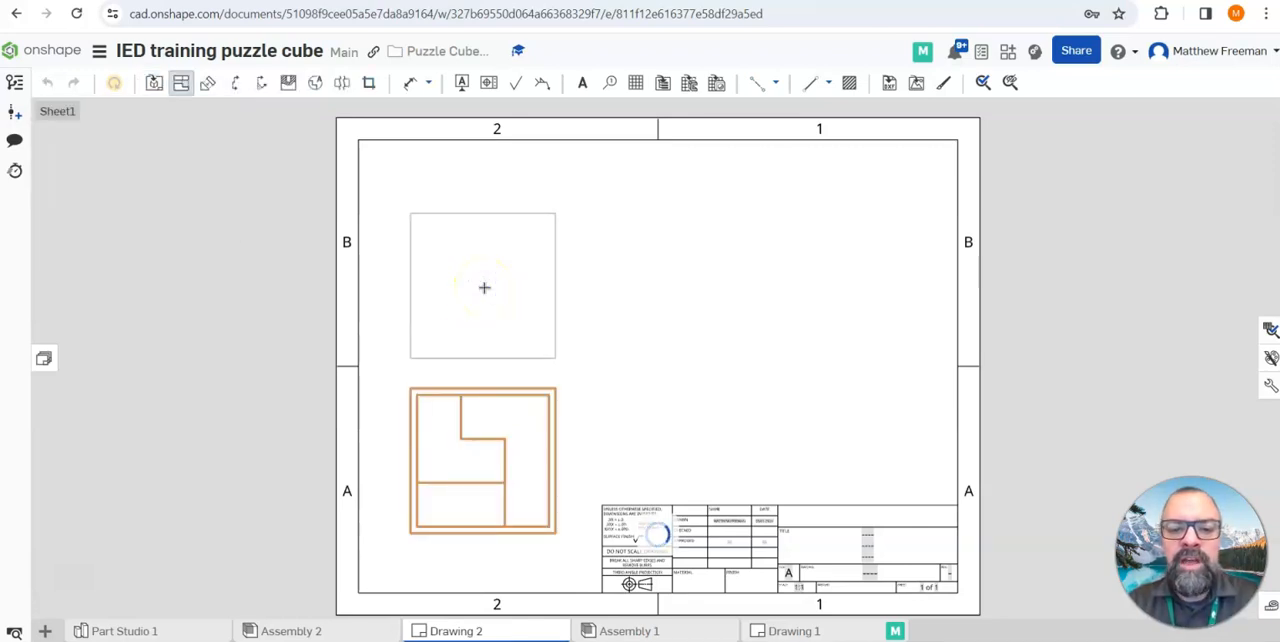
left_click(484, 291)
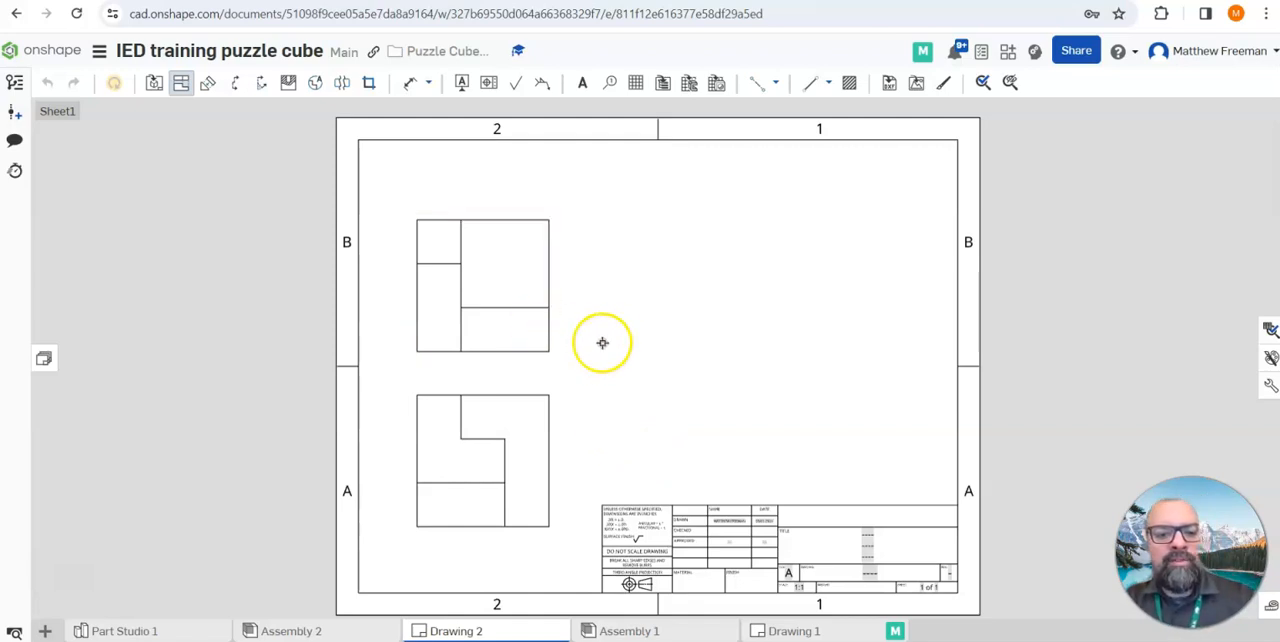
left_click(530, 425)
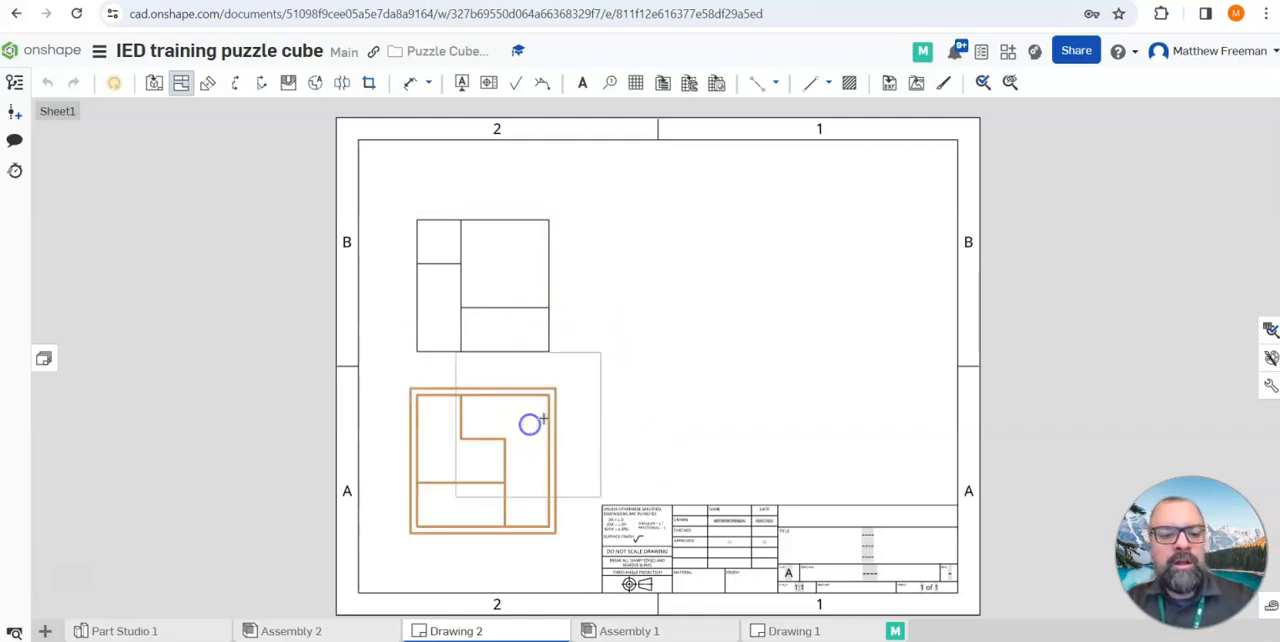
left_click(651, 303)
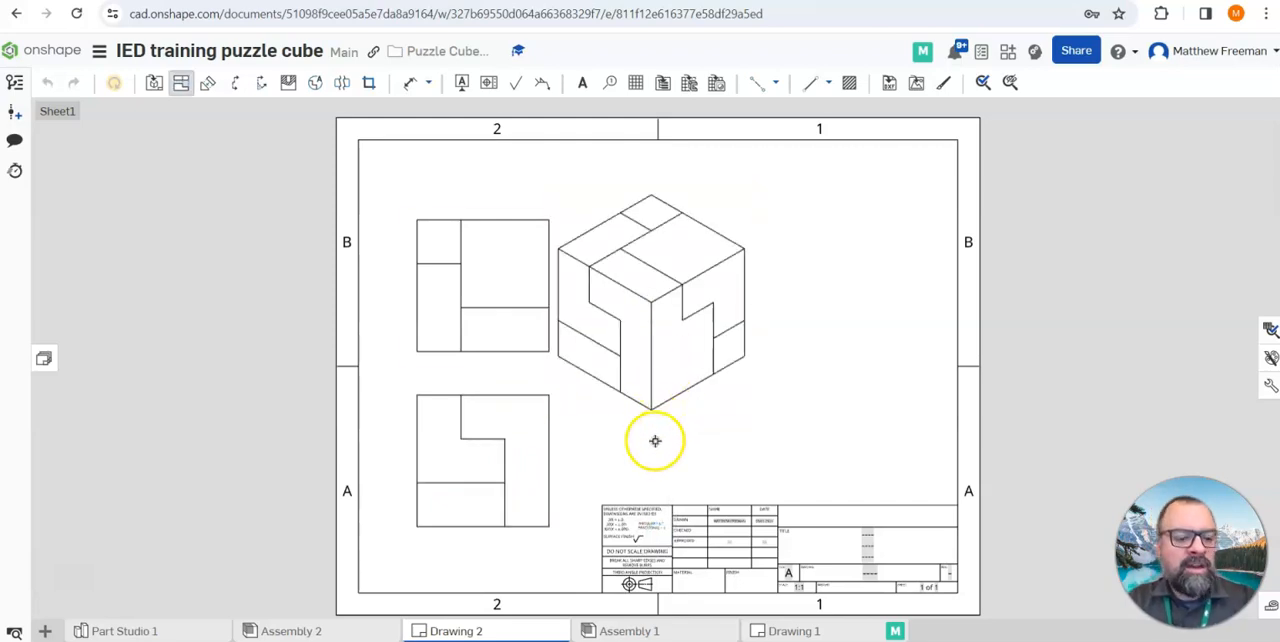
key("Escape")
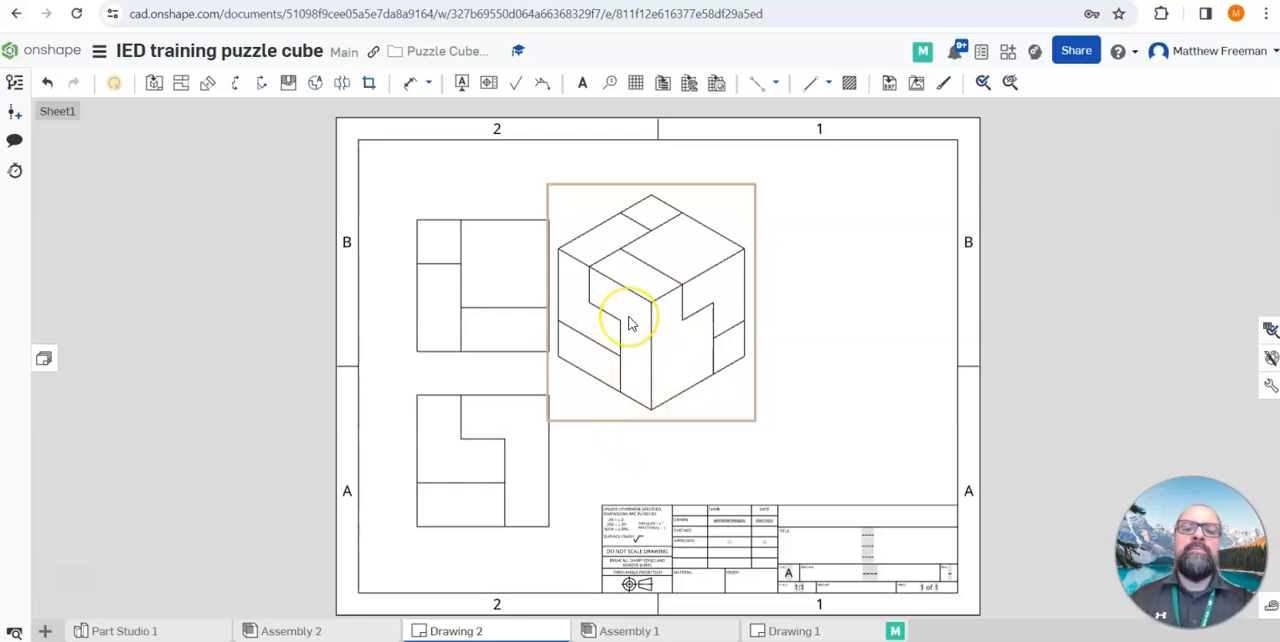
Set the front view's scale to 1:2 in its view properties
double_click(529, 477)
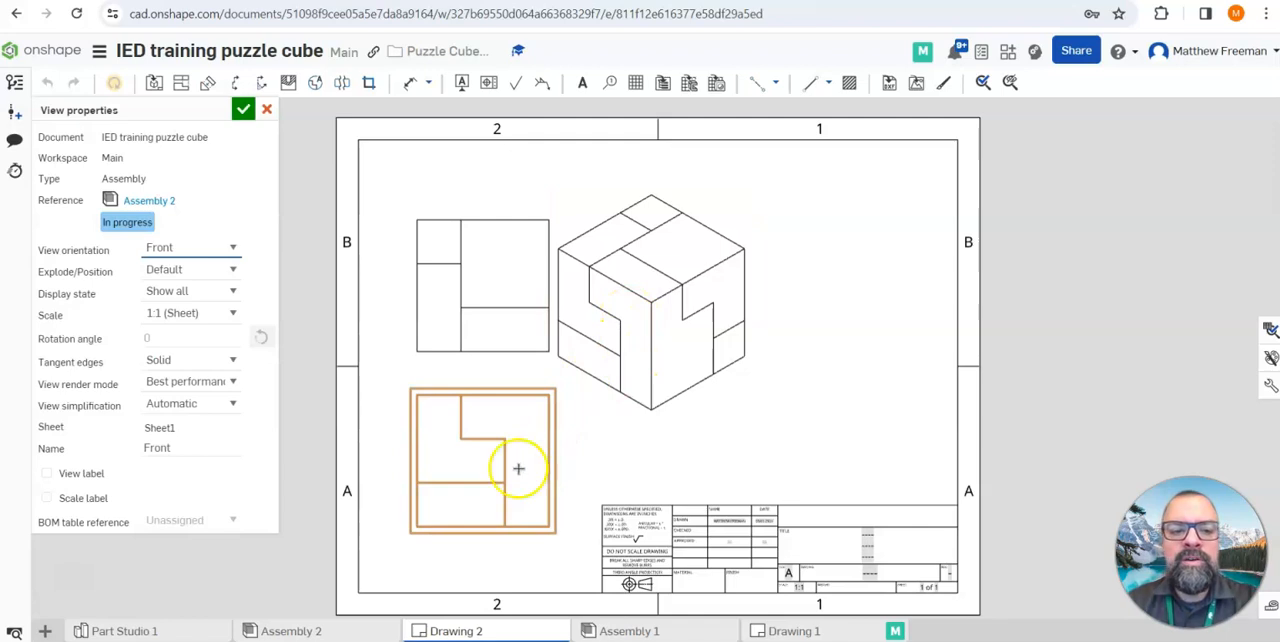
left_click(233, 316)
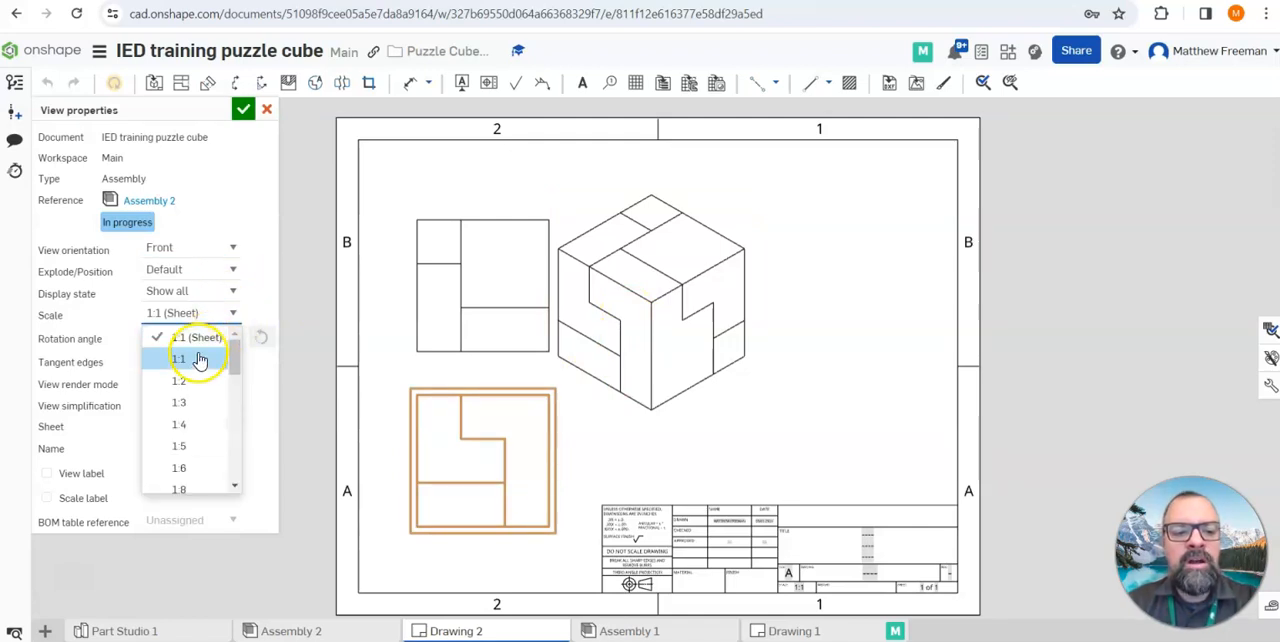
left_click(180, 381)
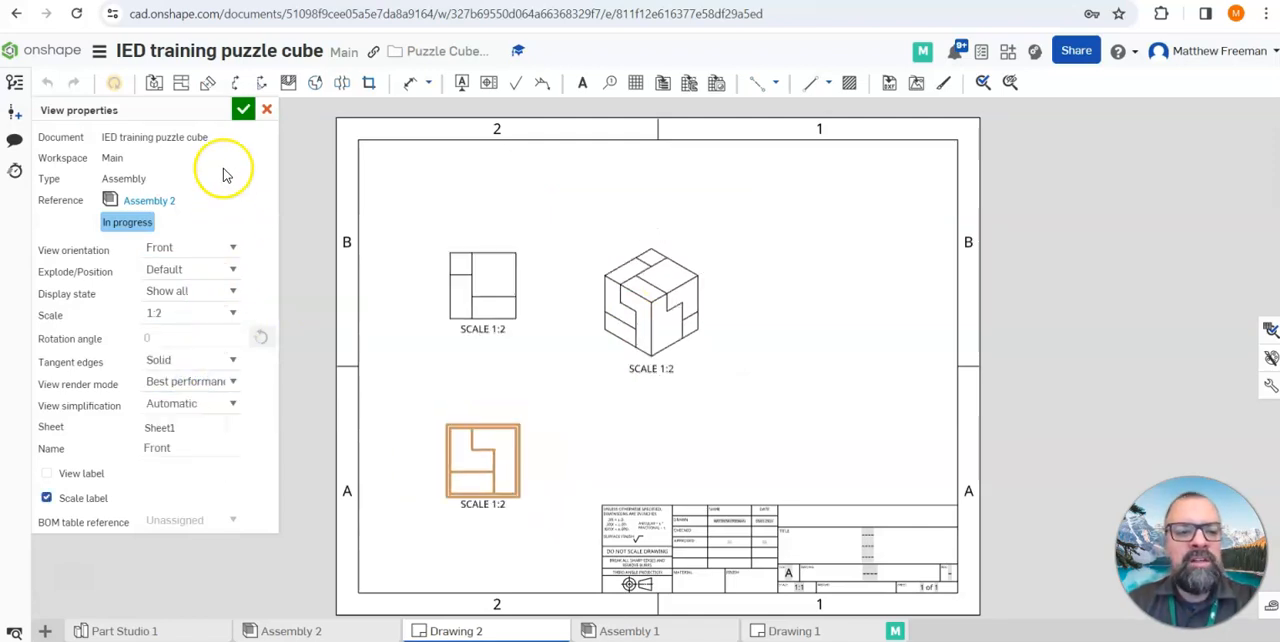
left_click(243, 112)
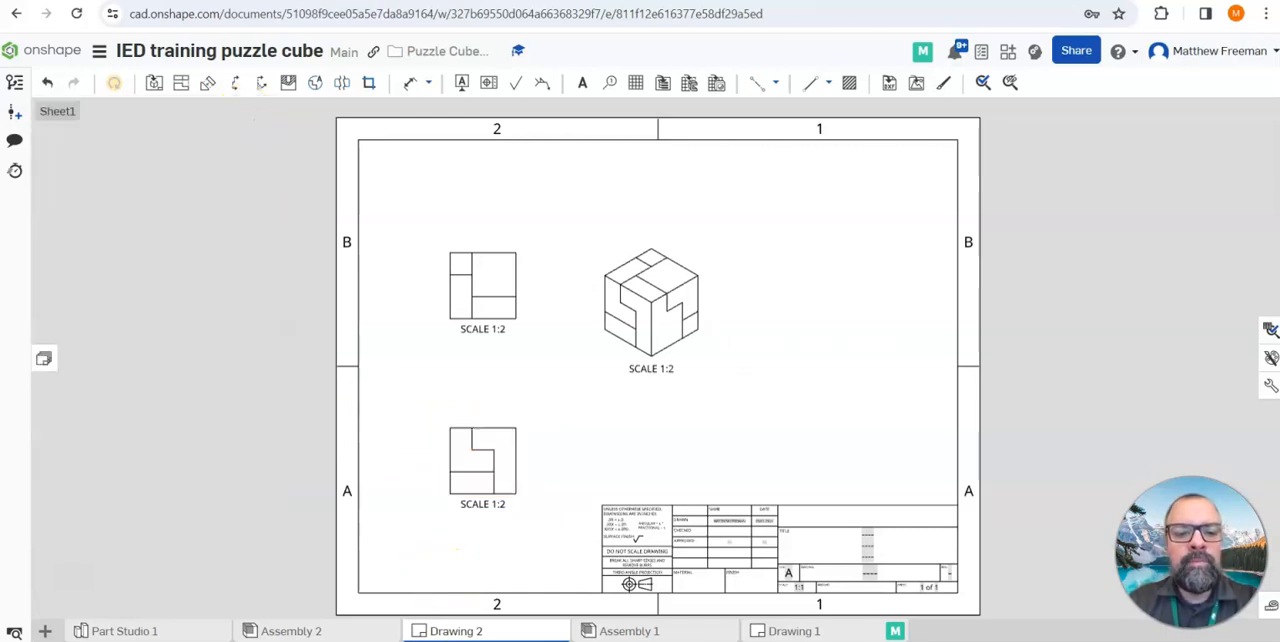
Shift the top and front views left and down on the sheet, and dimension the front view's overall height and width
left_click_drag(477, 288, 435, 306)
mouse_move(495, 476)
left_mouse_down()
mouse_move(471, 477)
mouse_move(463, 507)
left_mouse_up()
left_click(410, 82)
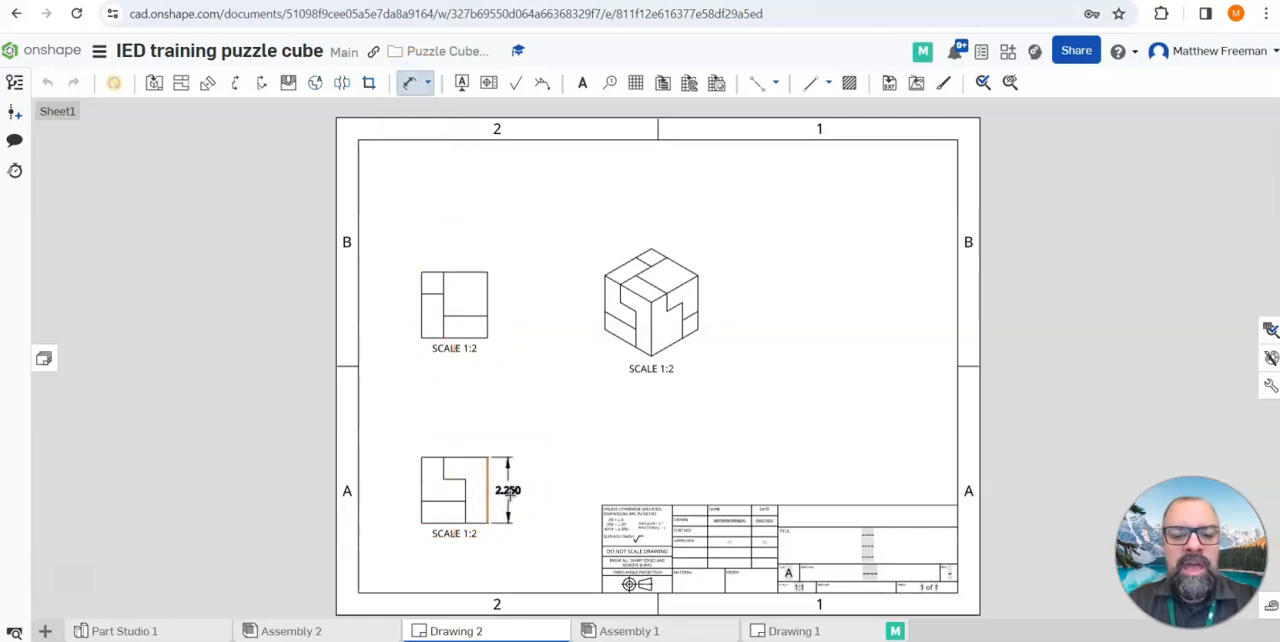
left_click(509, 492)
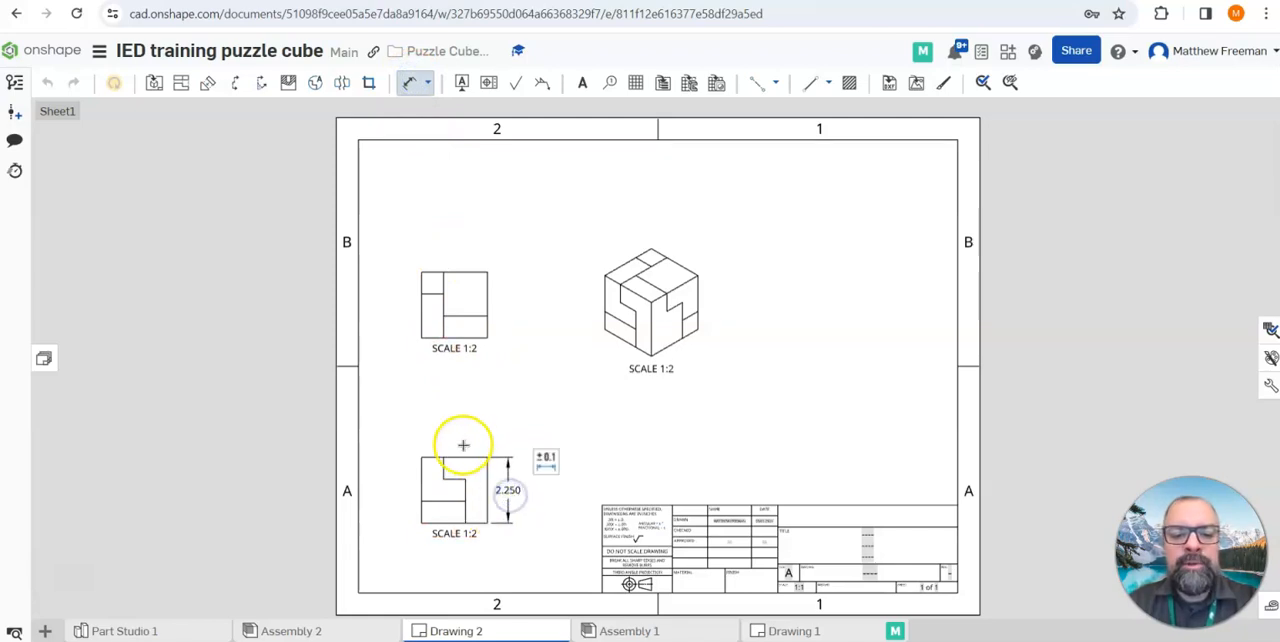
left_click(486, 457)
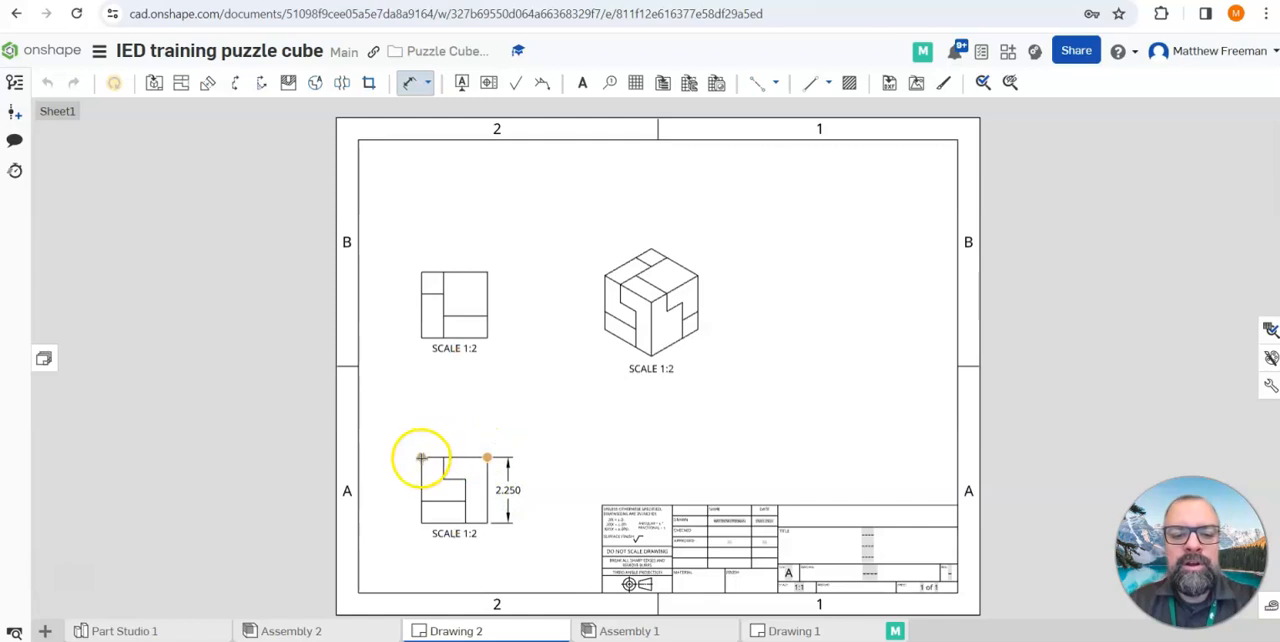
left_click(457, 440)
Dimension the overall depth of the cube along the right edge of the top view
left_click_drag(488, 338, 489, 273)
left_click(509, 306)
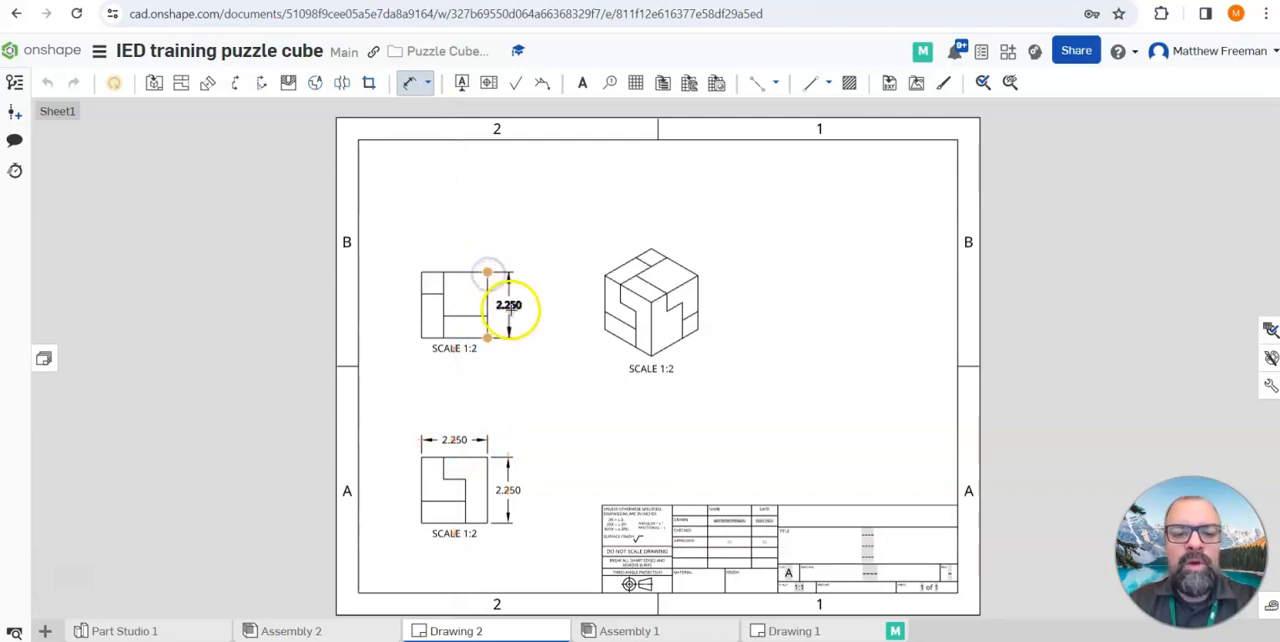
left_click(509, 309)
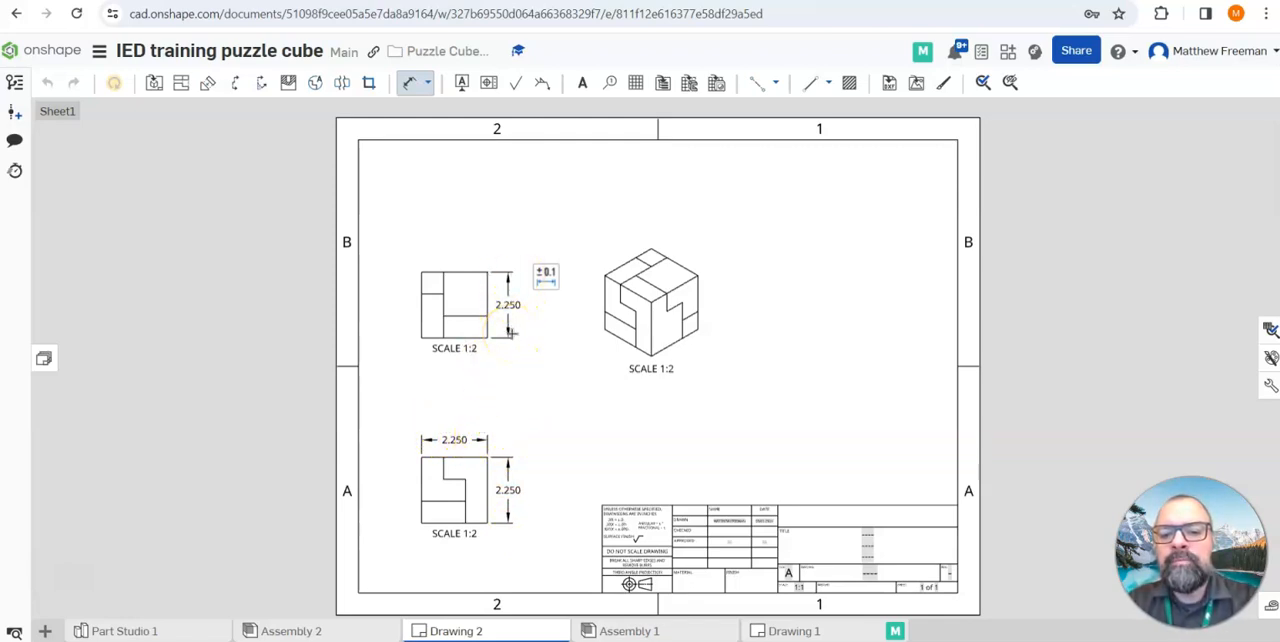
key("Escape")
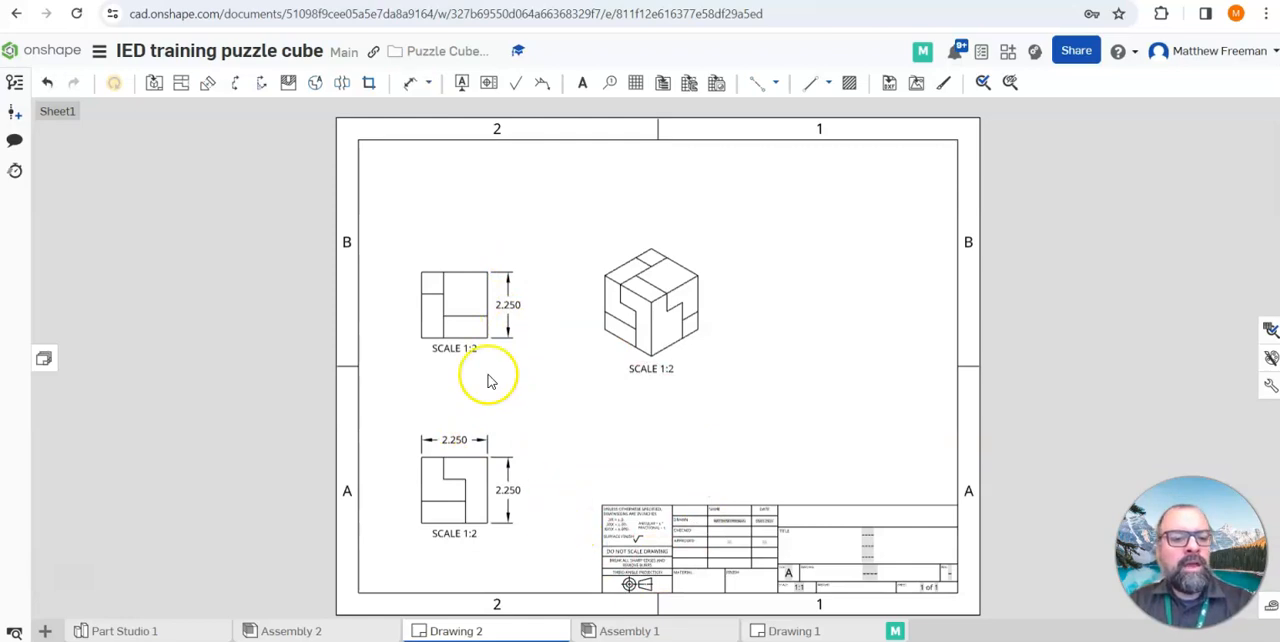
Move the top and isometric views closer to the front view, and set the isometric view's scale to 1:4
left_click_drag(449, 323, 453, 373)
left_click_drag(651, 323, 597, 381)
double_click(636, 406)
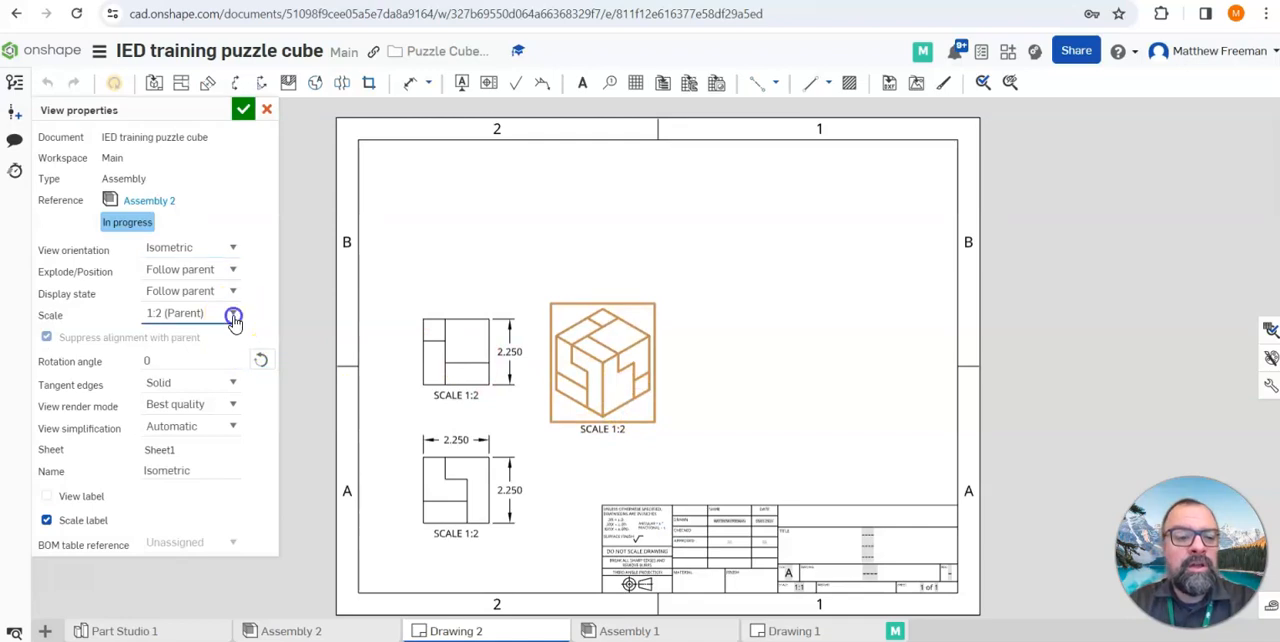
left_click(233, 313)
left_click(204, 455)
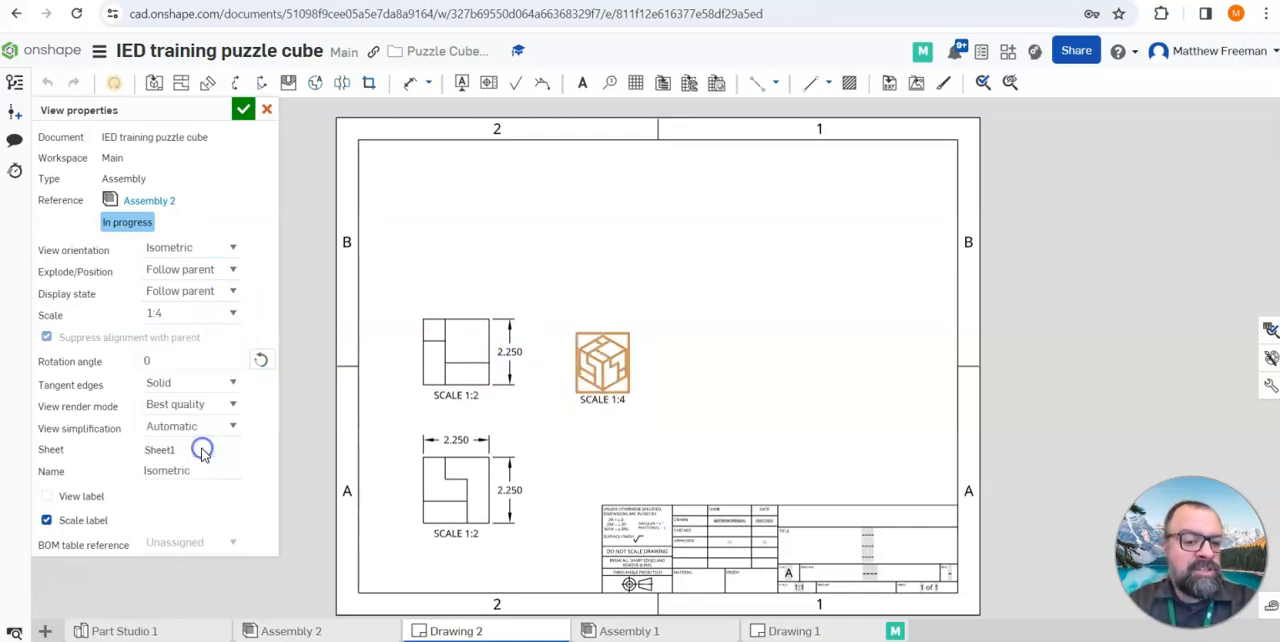
left_click(241, 112)
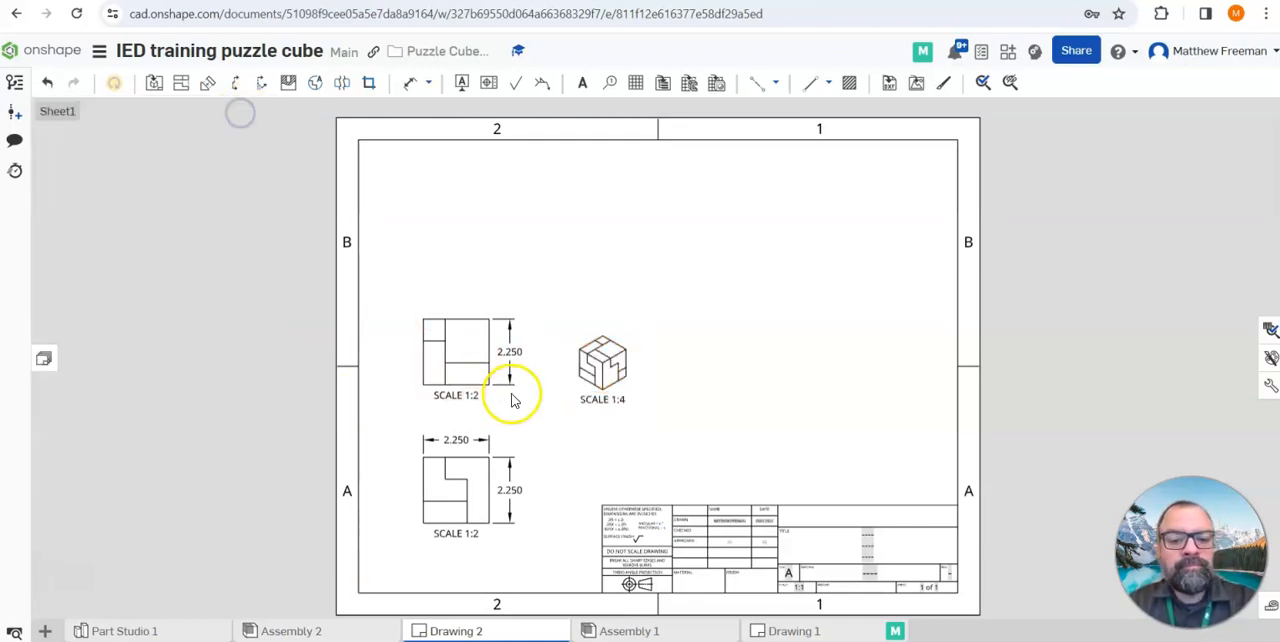
Display the isometric view shaded and move it nearer to the top view
right_click(614, 378)
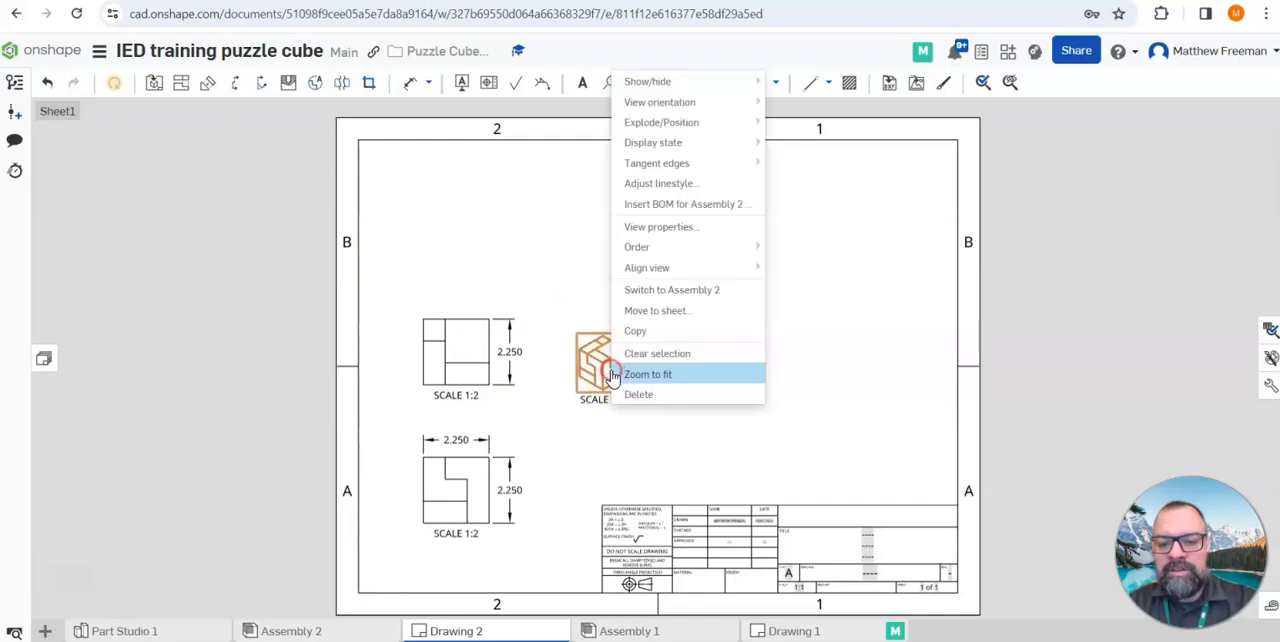
mouse_move(672, 88)
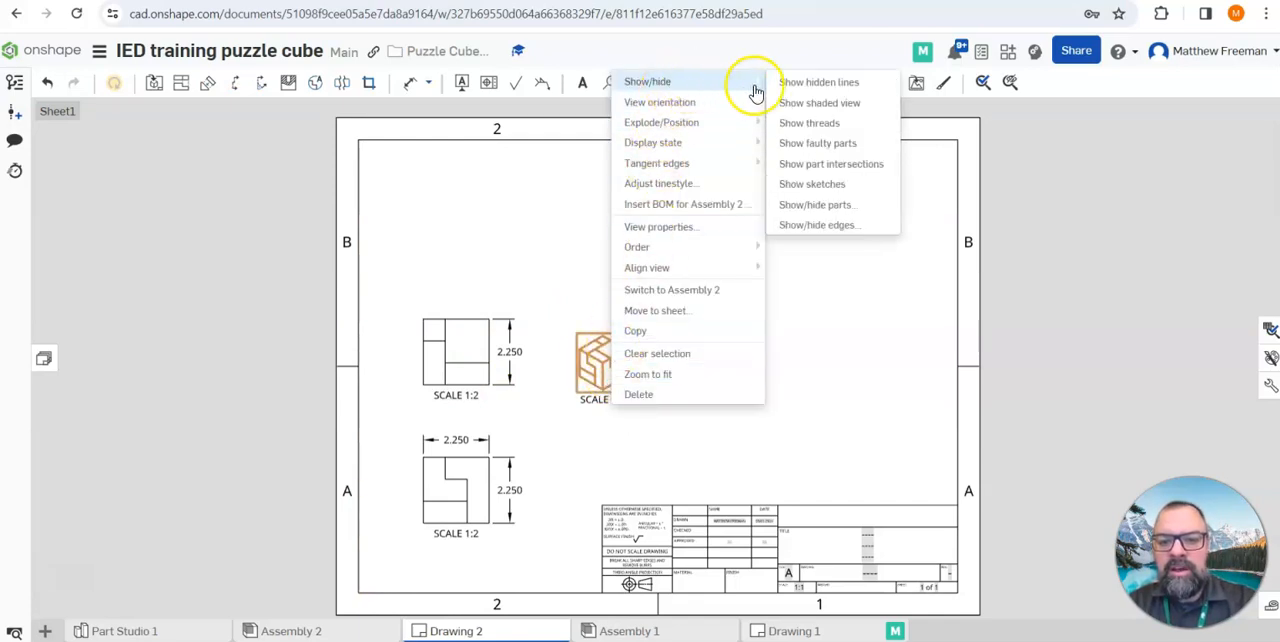
left_click(815, 104)
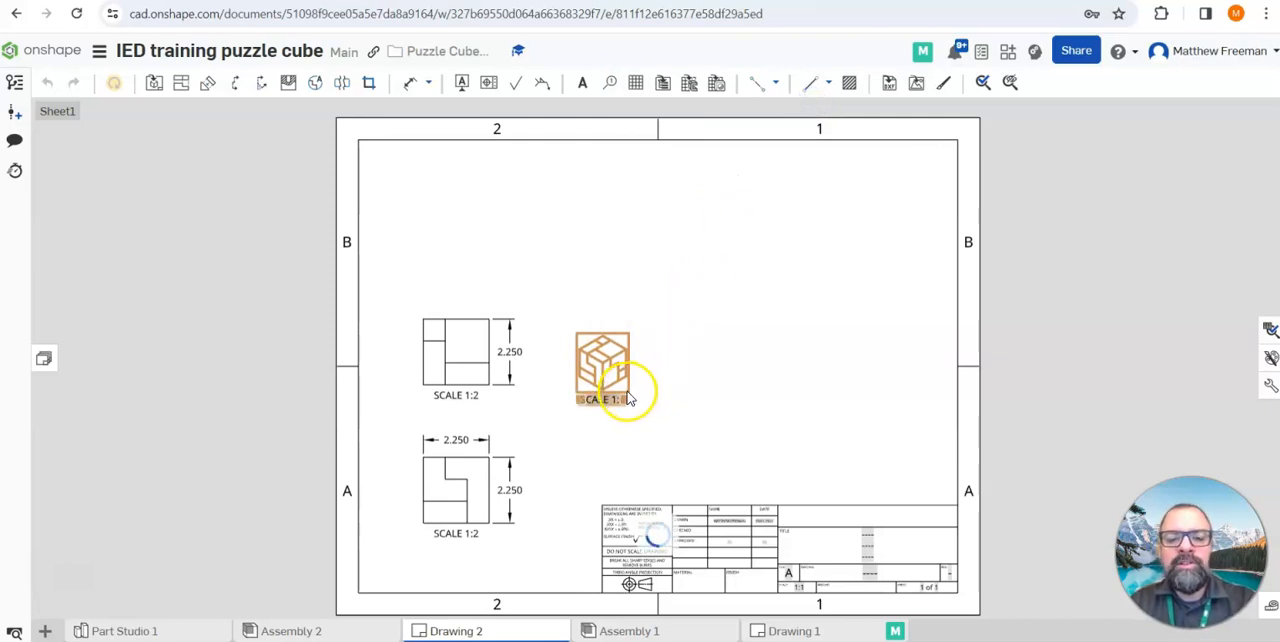
mouse_move(622, 387)
left_mouse_down()
mouse_move(594, 371)
mouse_move(599, 361)
left_mouse_up()
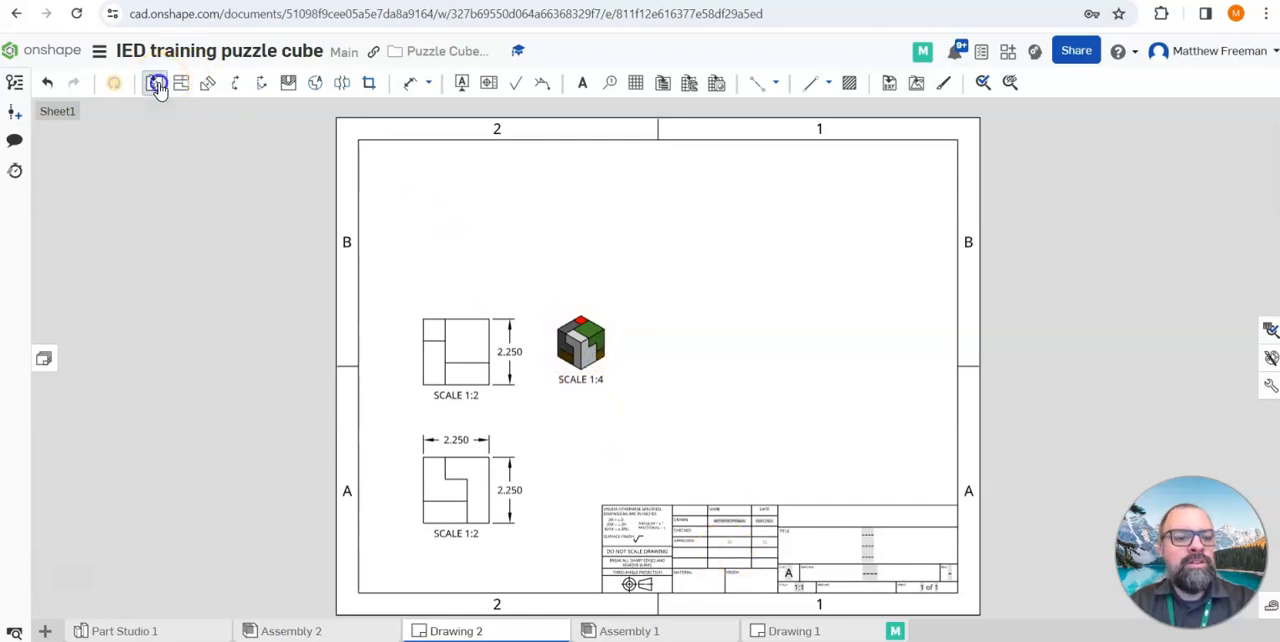
Insert an isometric view of Assembly 2 in its Explode 1 position at 1:4 scale on the right half of the sheet
left_click(157, 85)
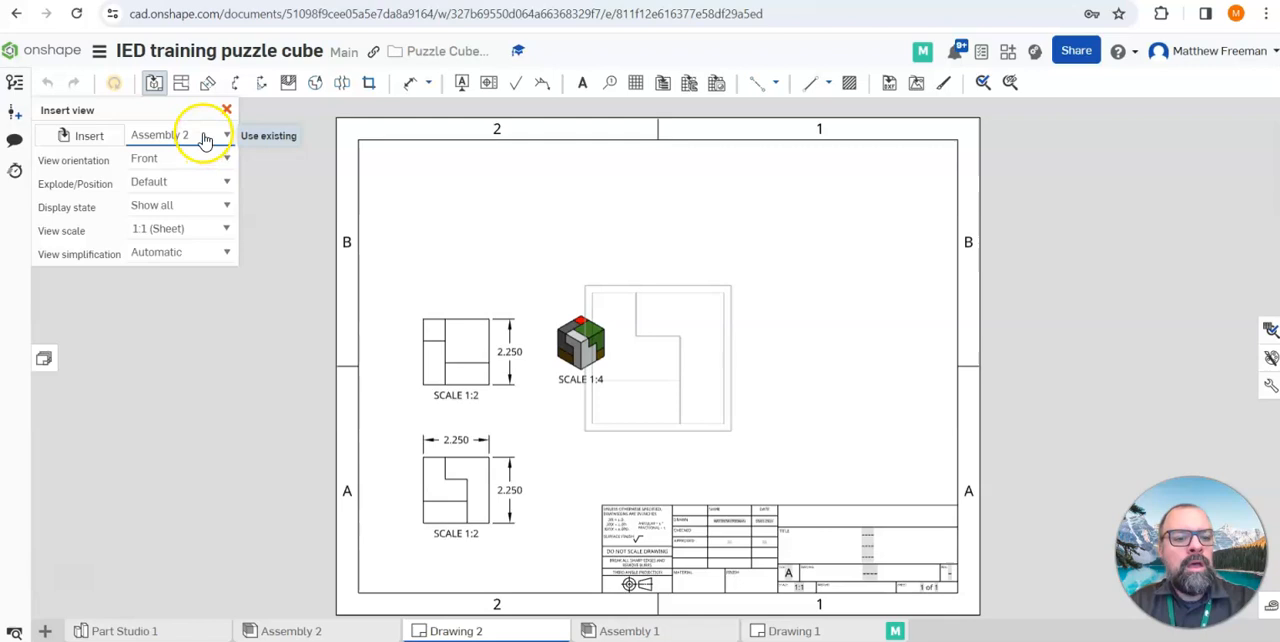
left_click(225, 159)
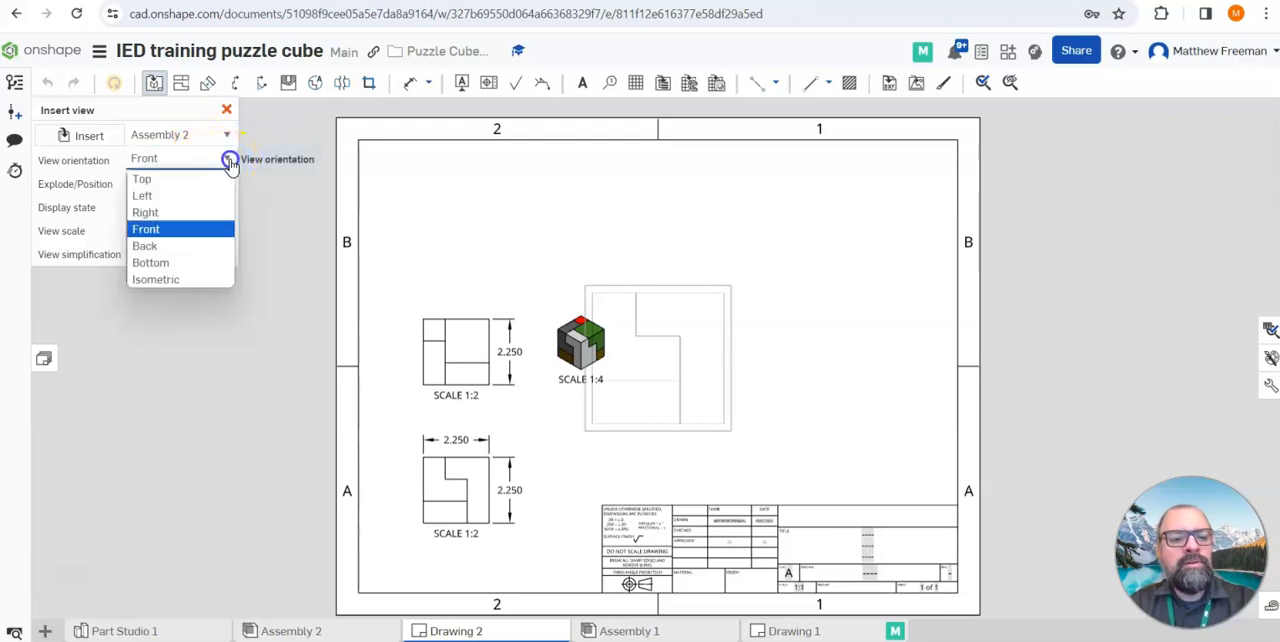
left_click(186, 278)
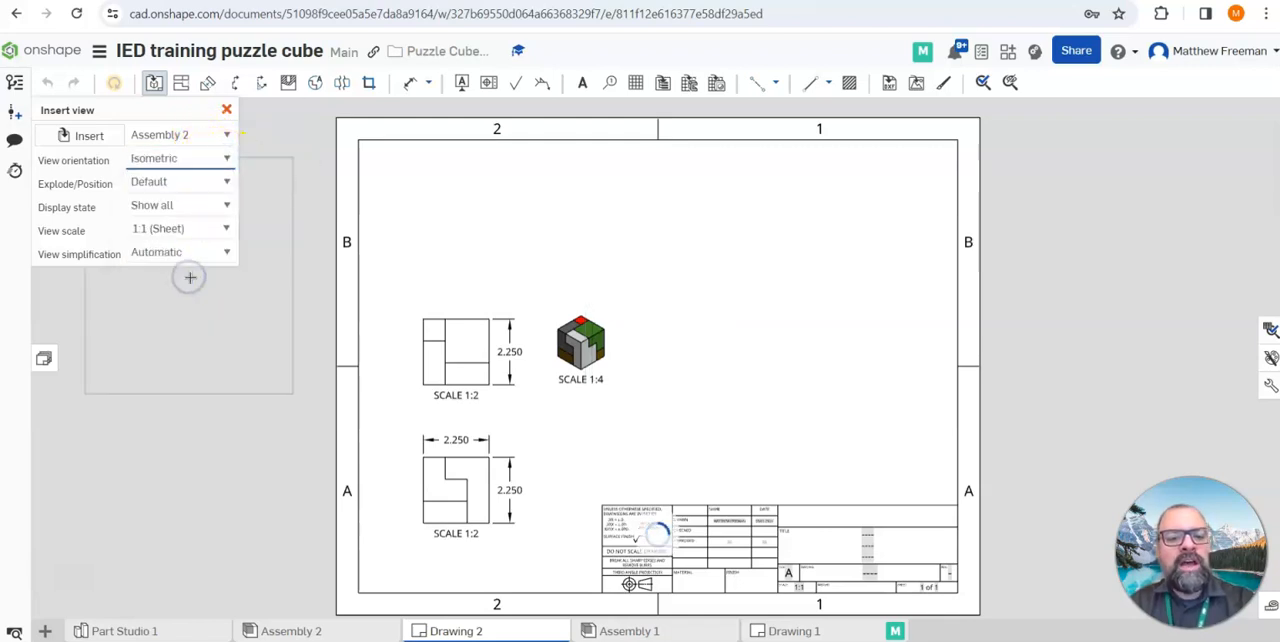
left_click(226, 184)
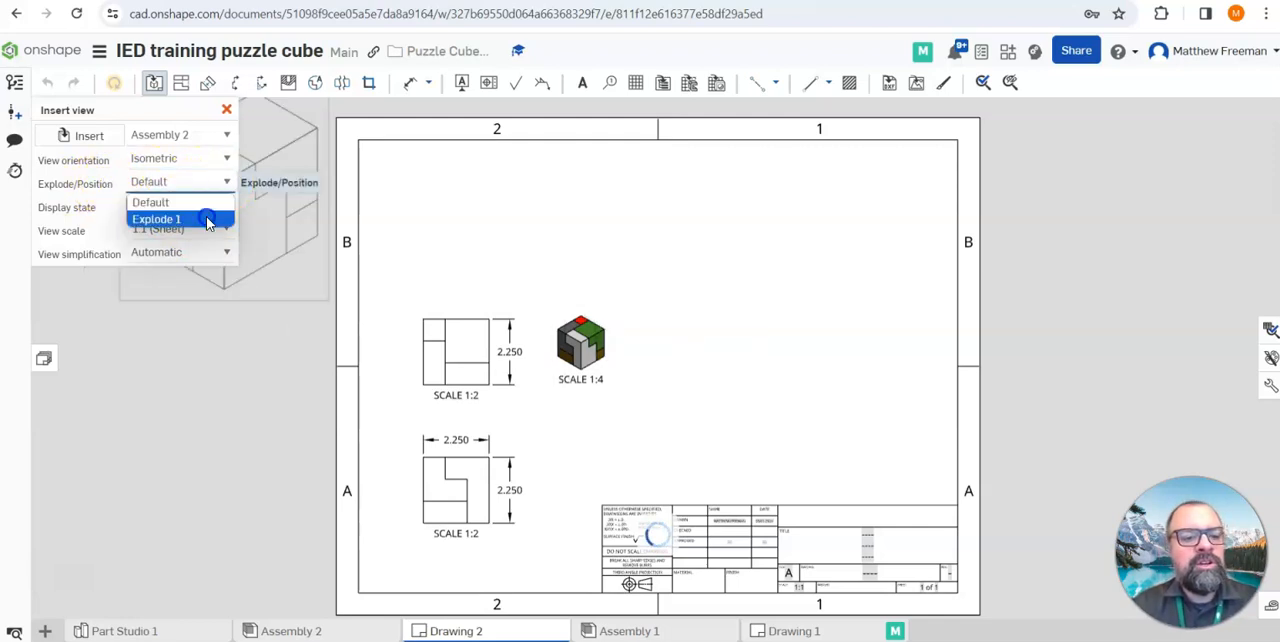
left_click(210, 218)
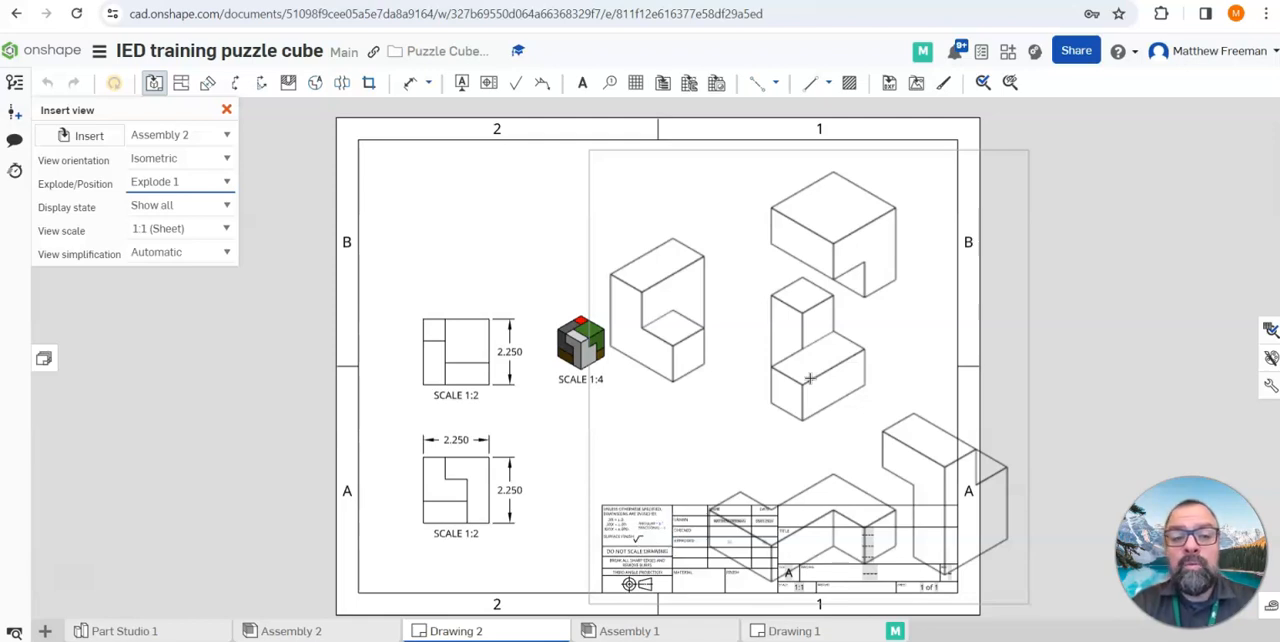
left_click(228, 230)
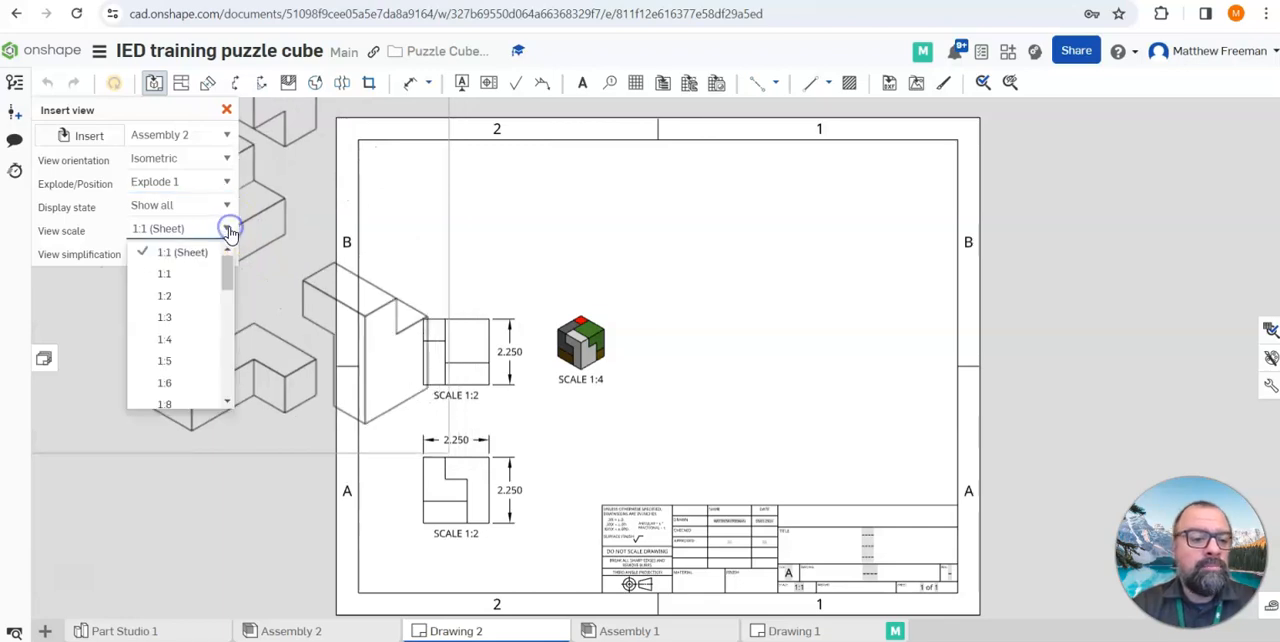
left_click(180, 345)
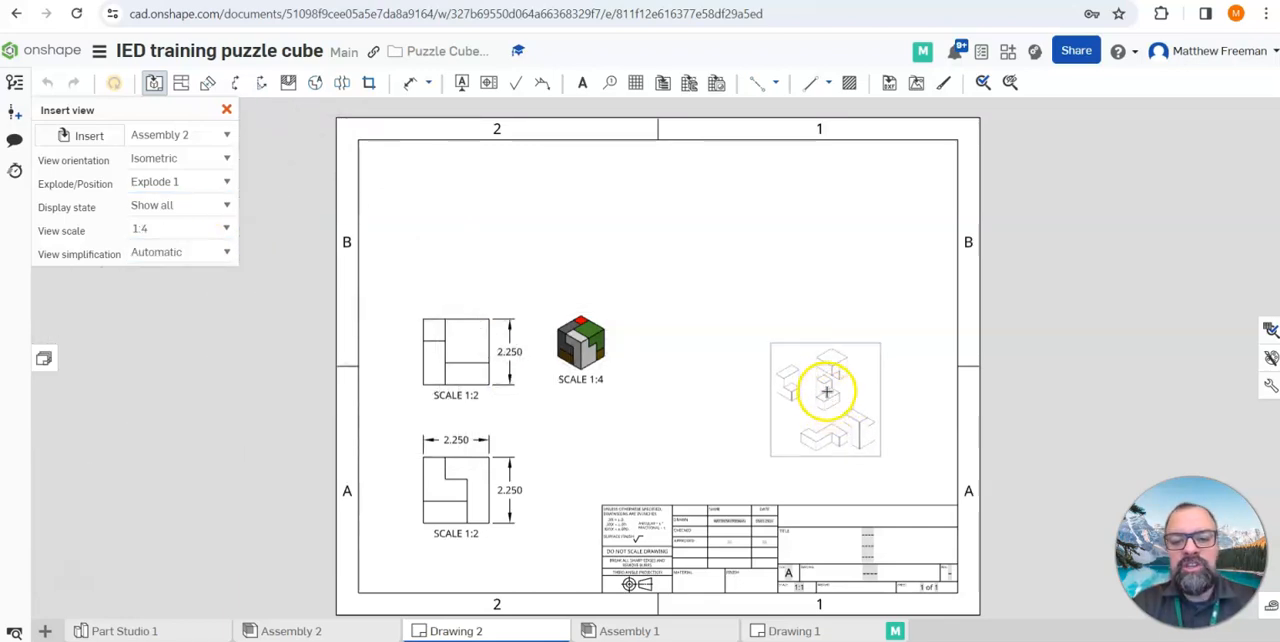
left_click(806, 373)
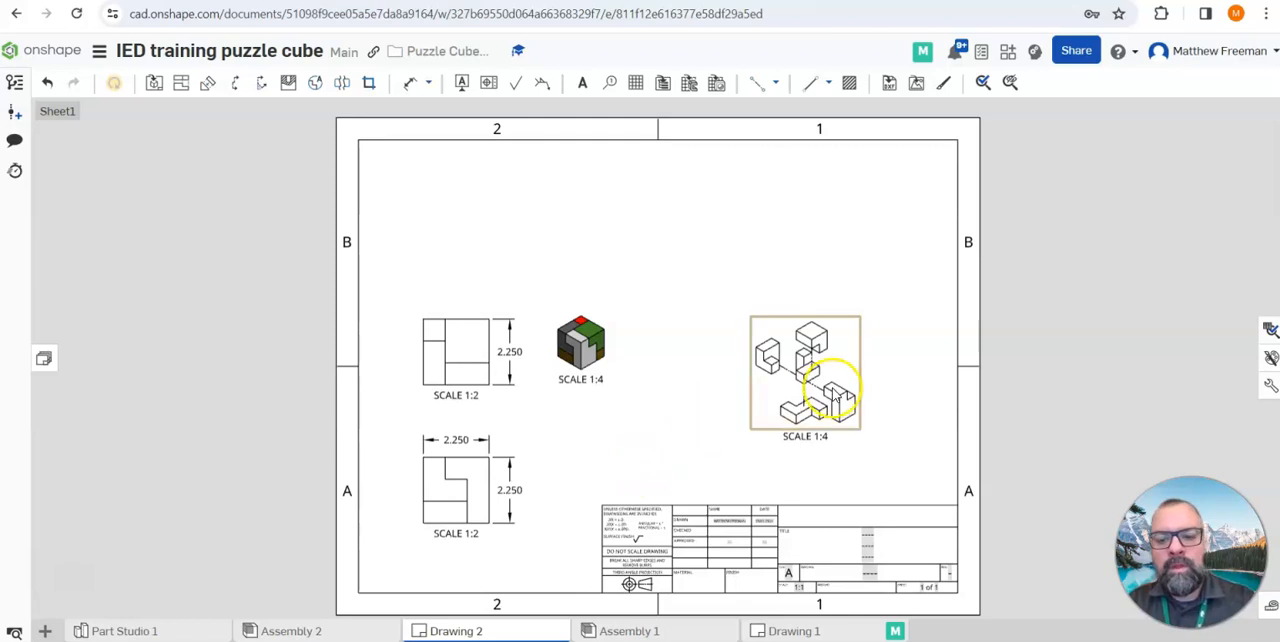
Display the exploded isometric view shaded
right_click(848, 350)
mouse_move(893, 130)
mouse_move(886, 83)
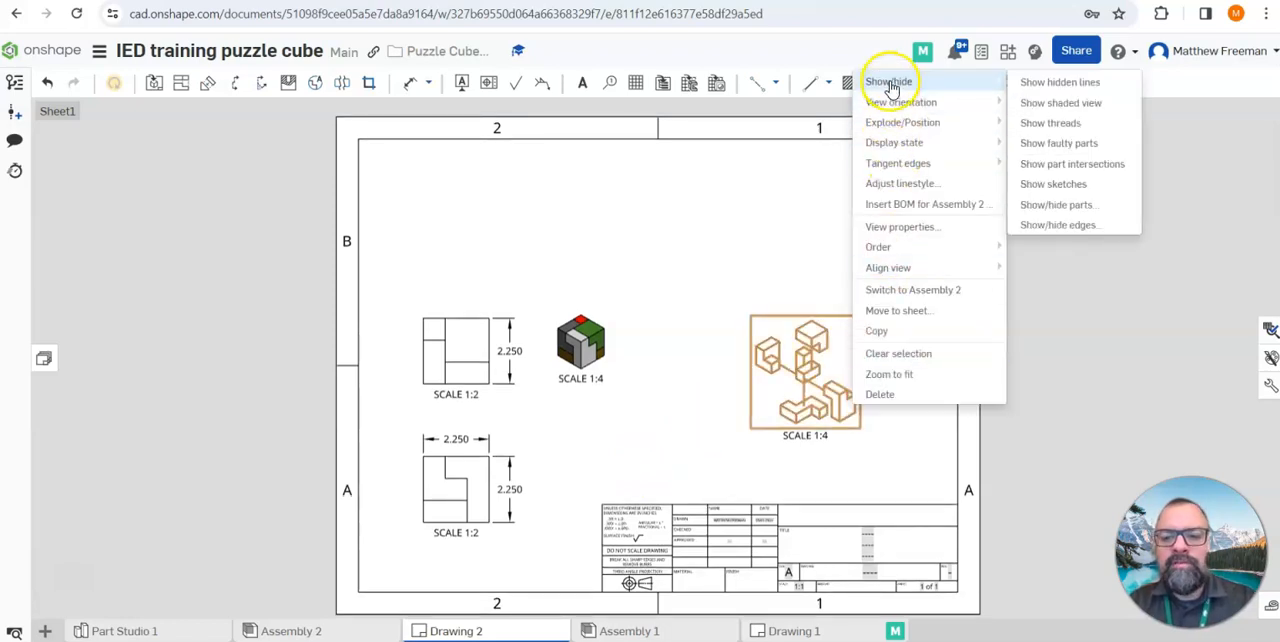
left_click(1044, 99)
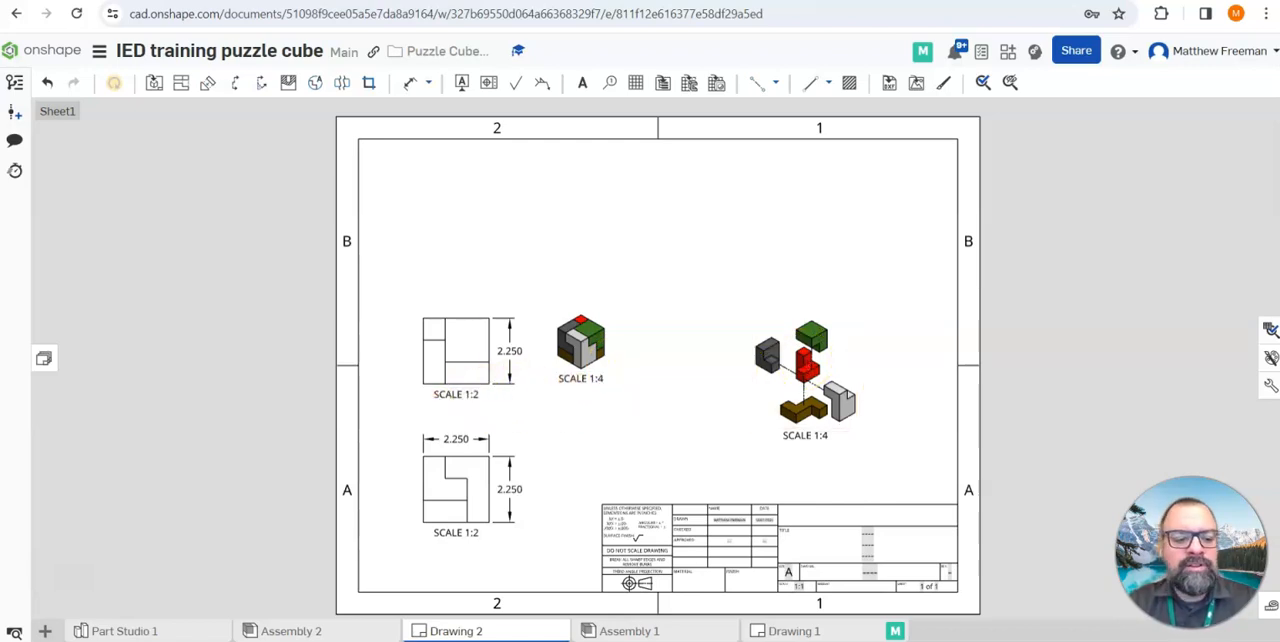
Open the bill of materials of Assembly 2 and remove its Quantity and Part number columns
left_click(140, 631)
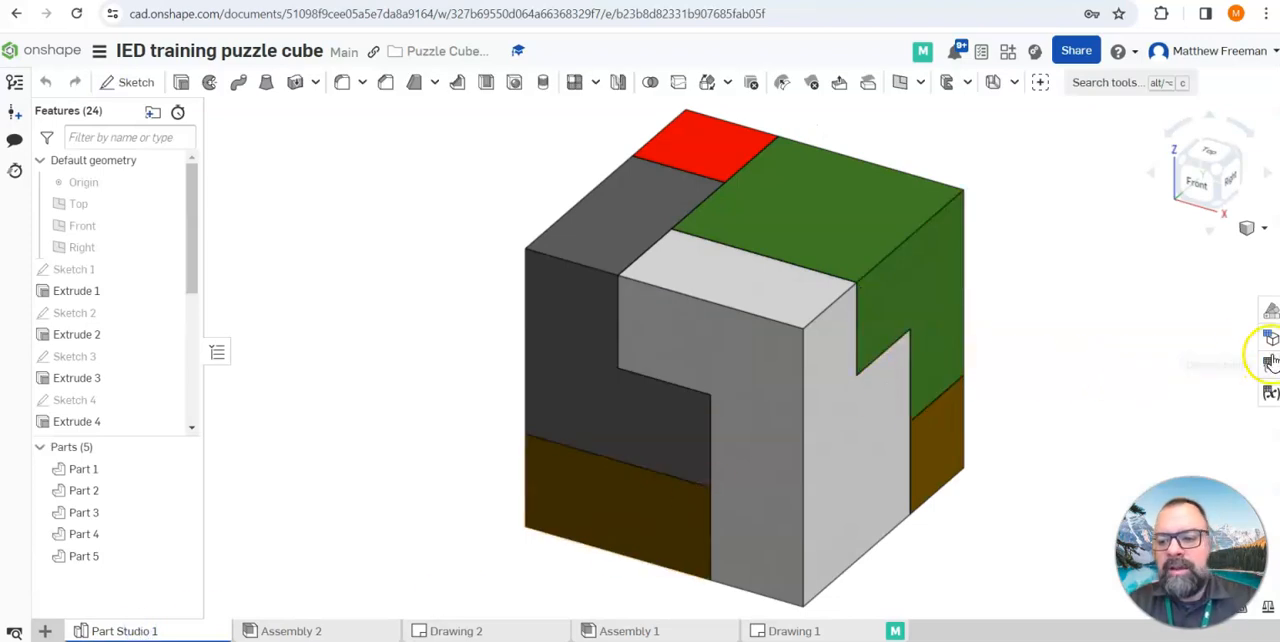
left_click(313, 633)
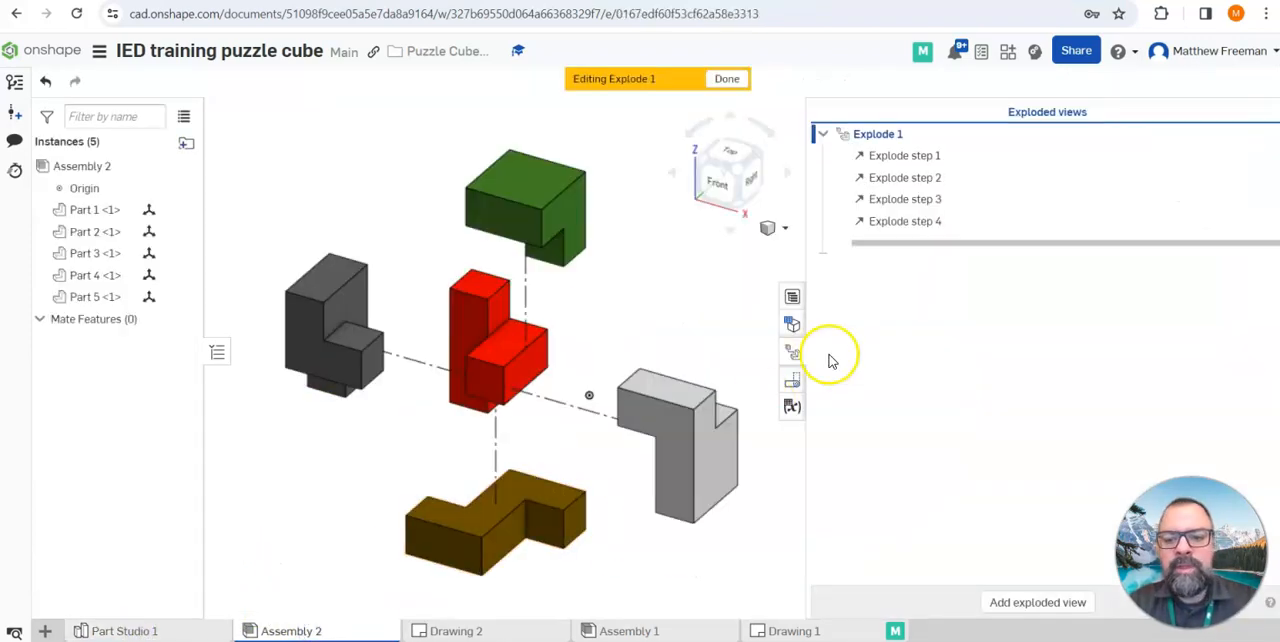
left_click(792, 298)
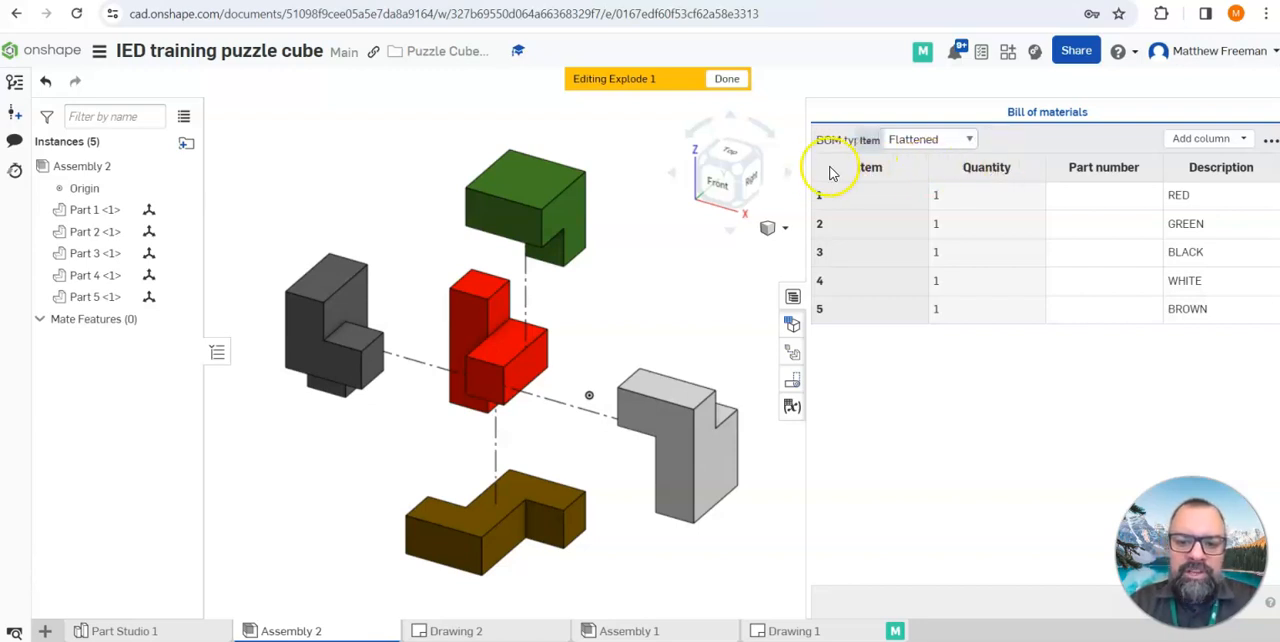
right_click(1000, 175)
left_click(1022, 212)
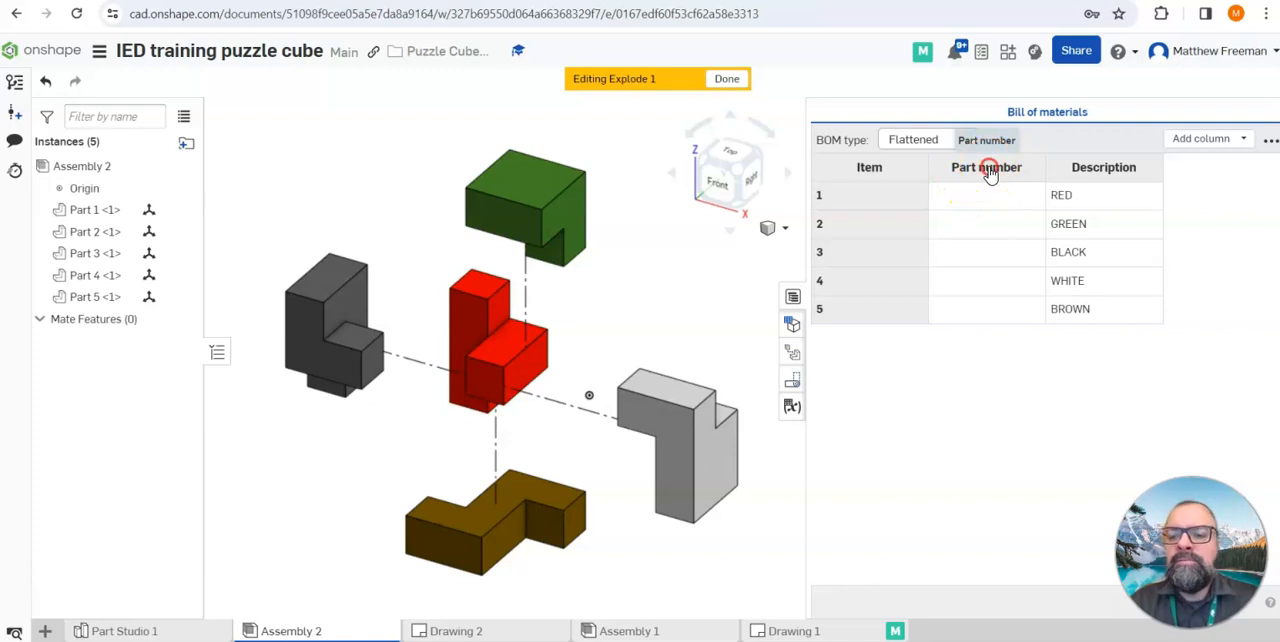
right_click(988, 172)
left_click(1016, 204)
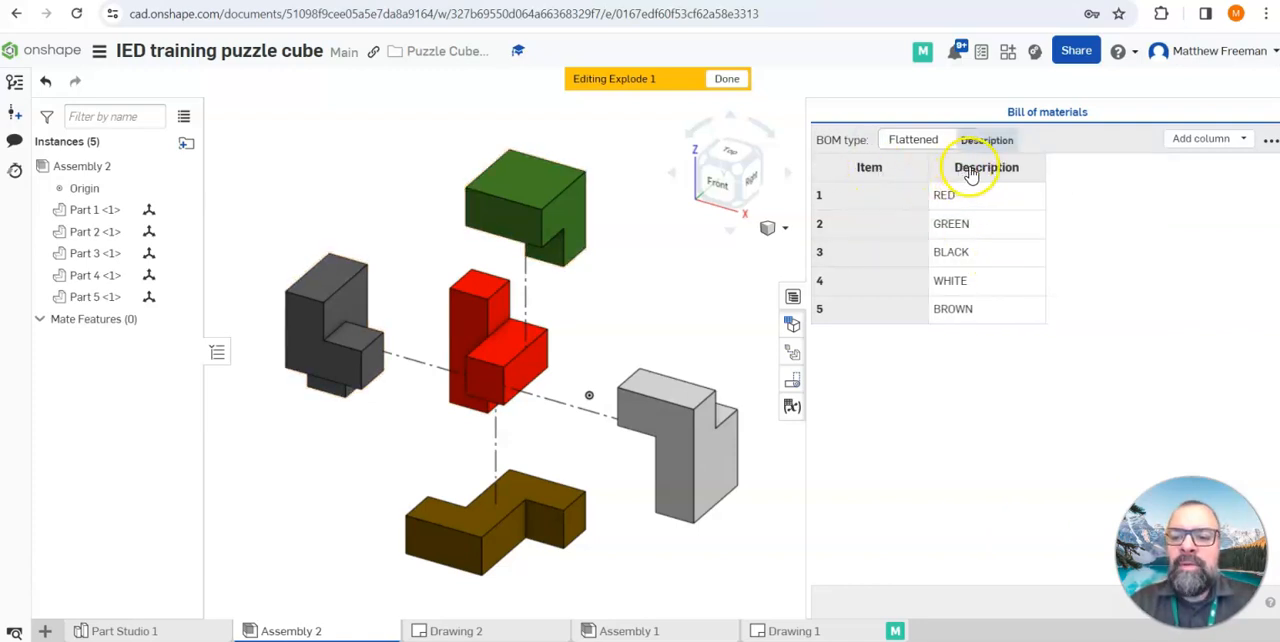
Add a Name column to the bill of materials and place it before the Description column
left_click(1245, 140)
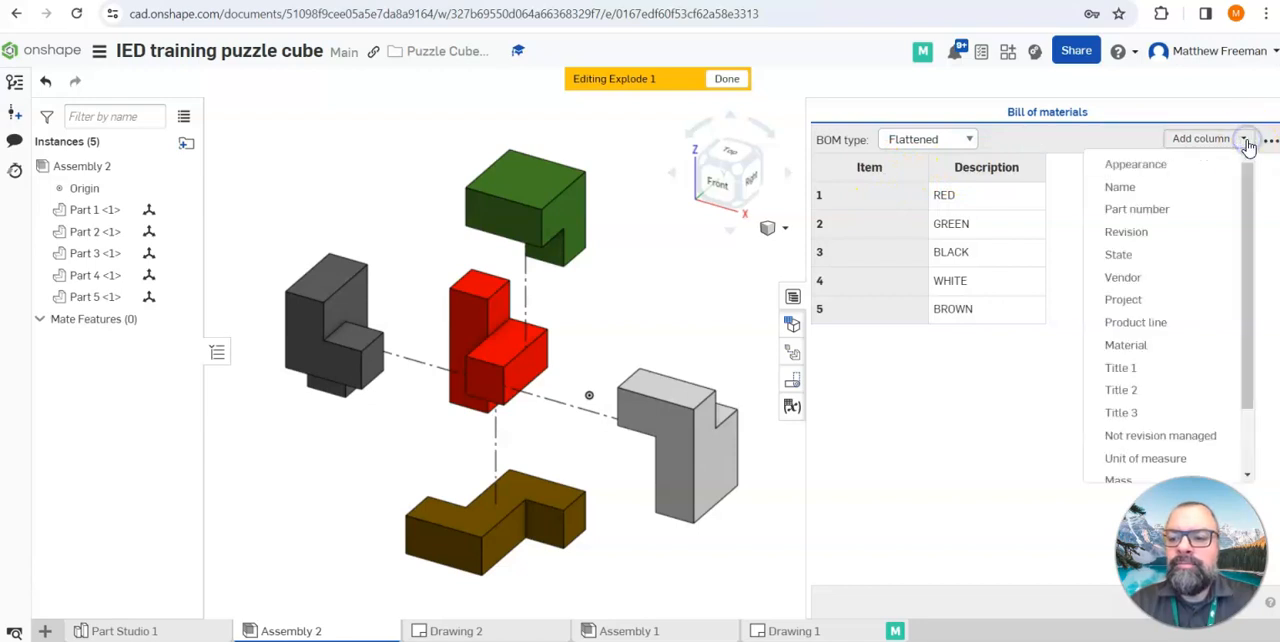
left_click(1150, 187)
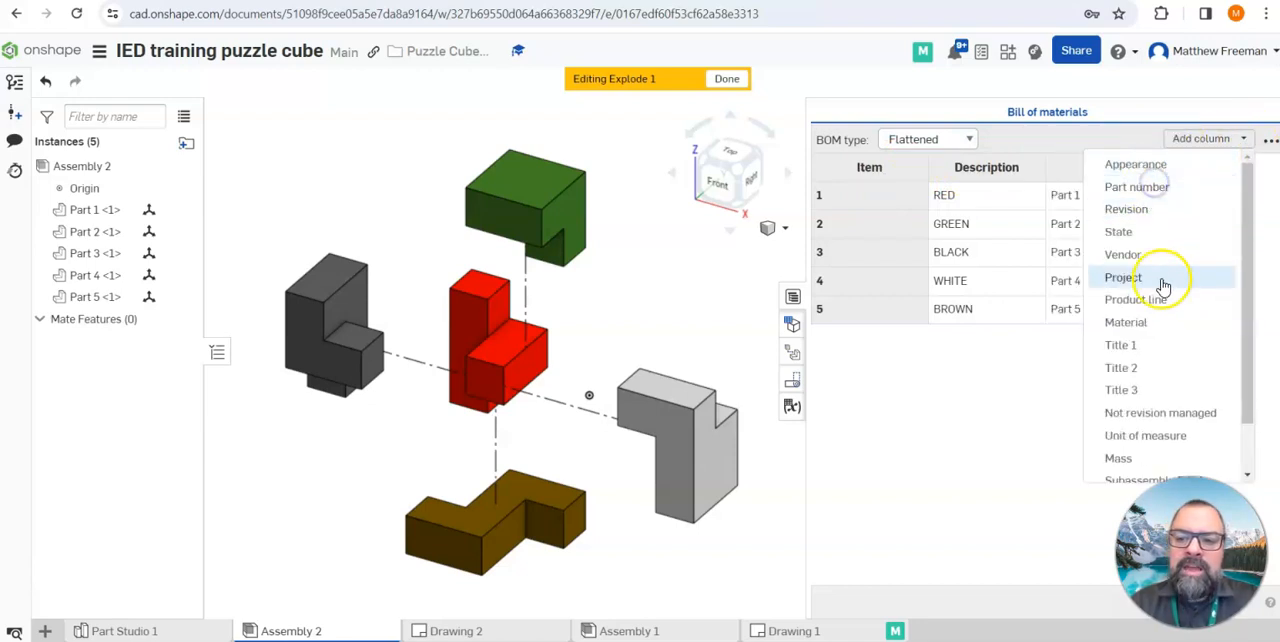
left_click(982, 450)
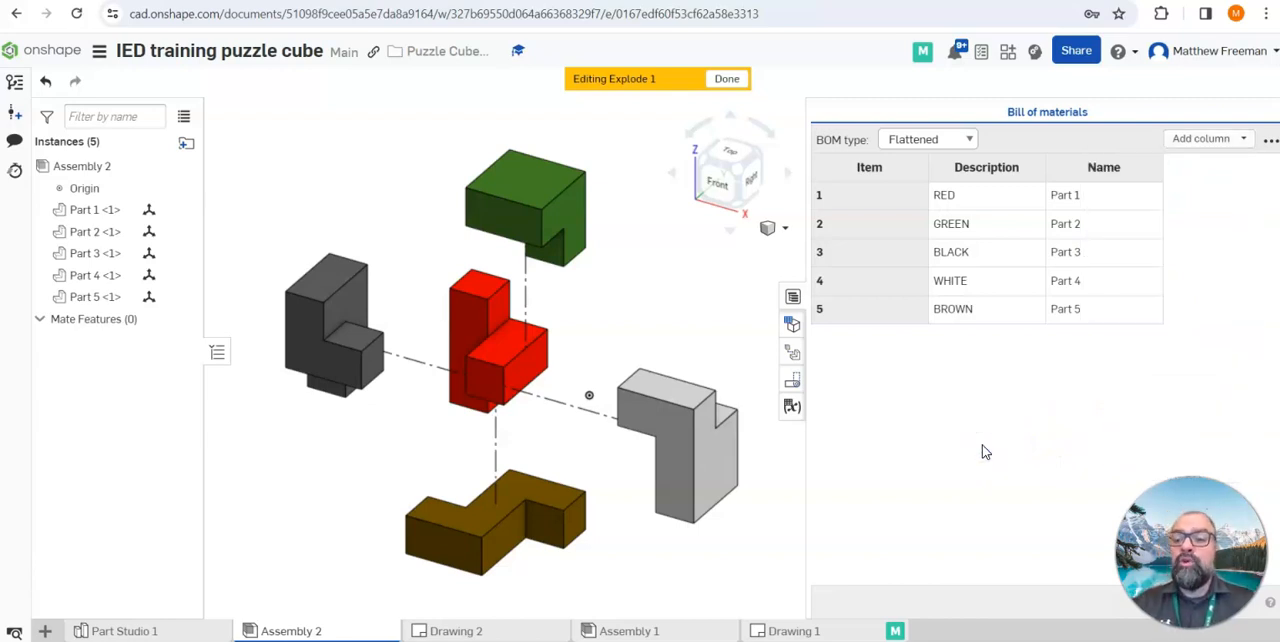
right_click(1110, 172)
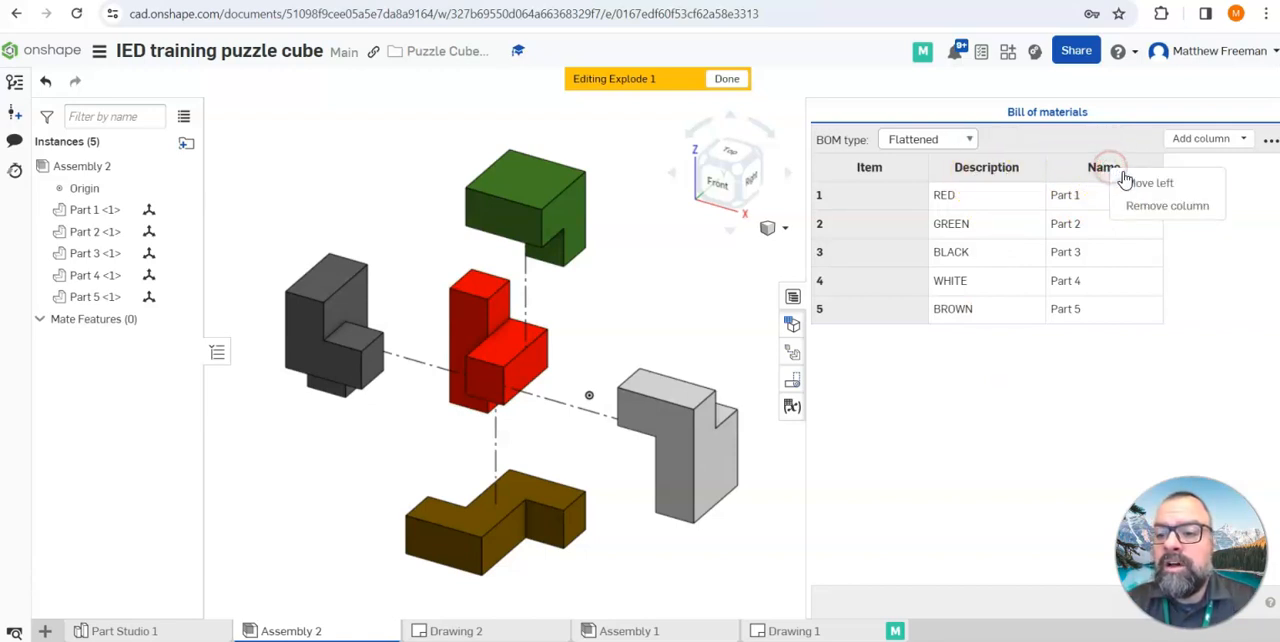
left_click(1136, 182)
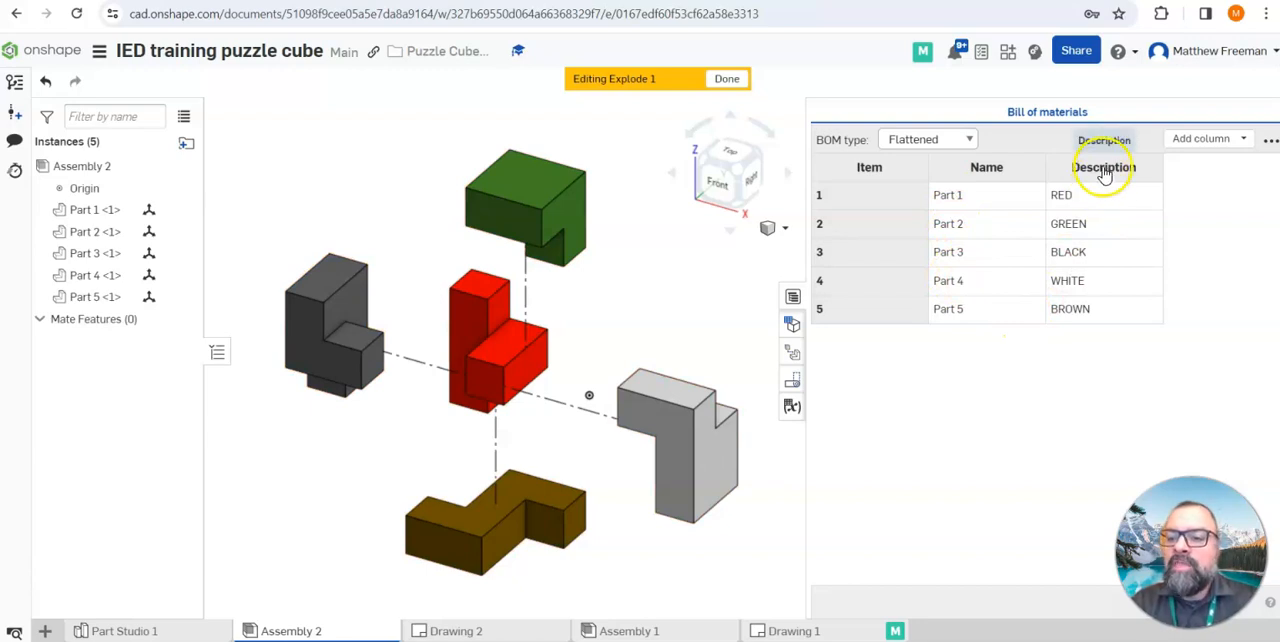
left_click(1085, 200)
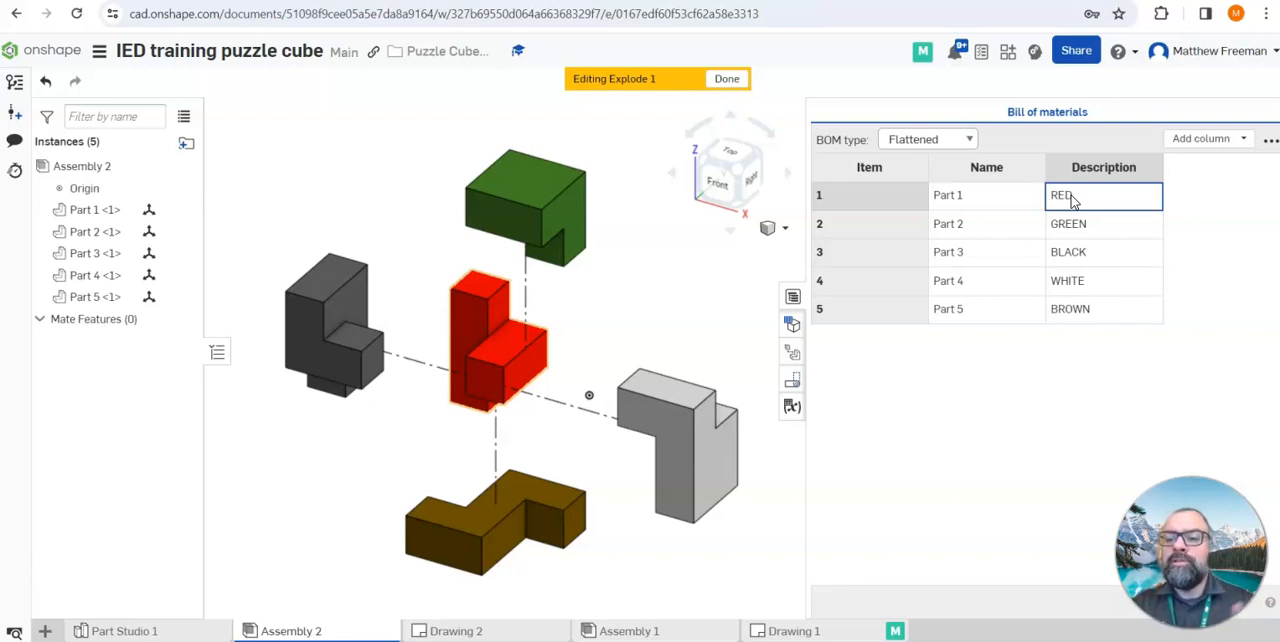
left_click(1045, 203)
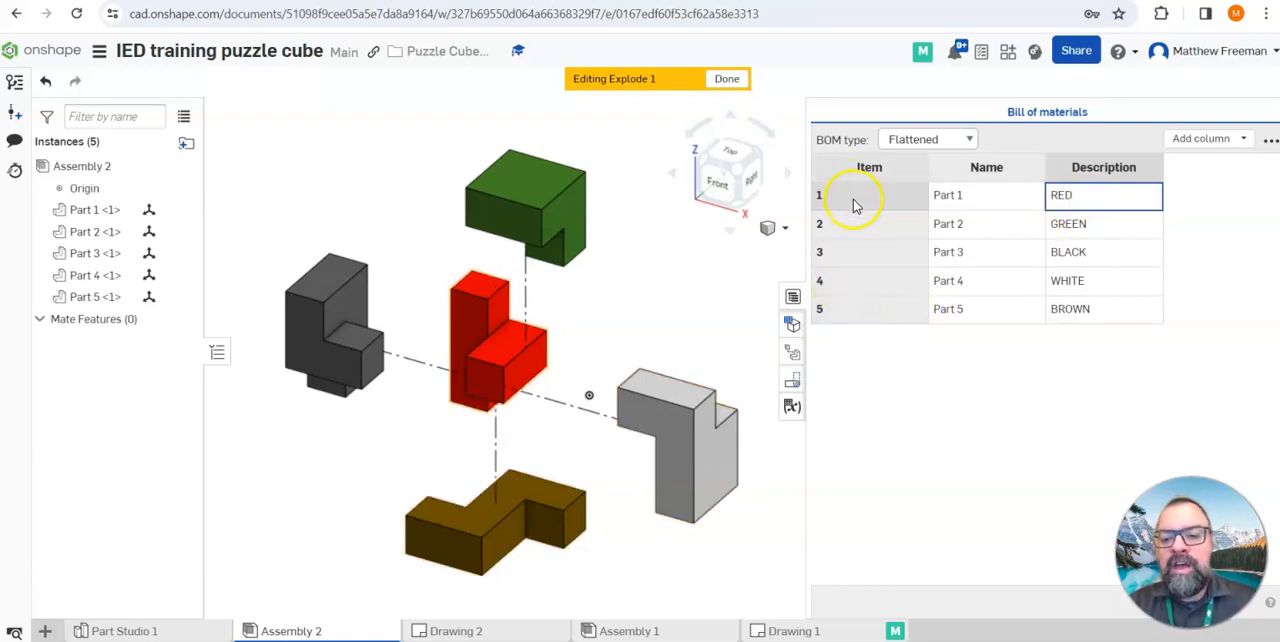
Remove the Name column from the bill of materials of Assembly 2
right_click(863, 262)
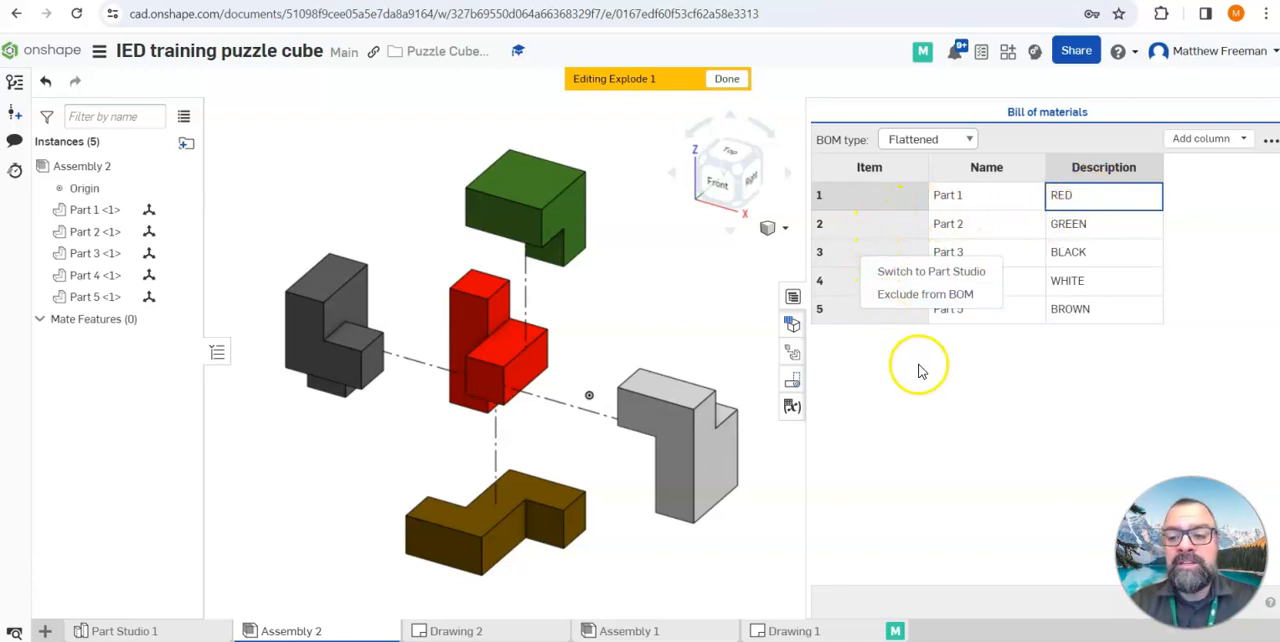
right_click(995, 174)
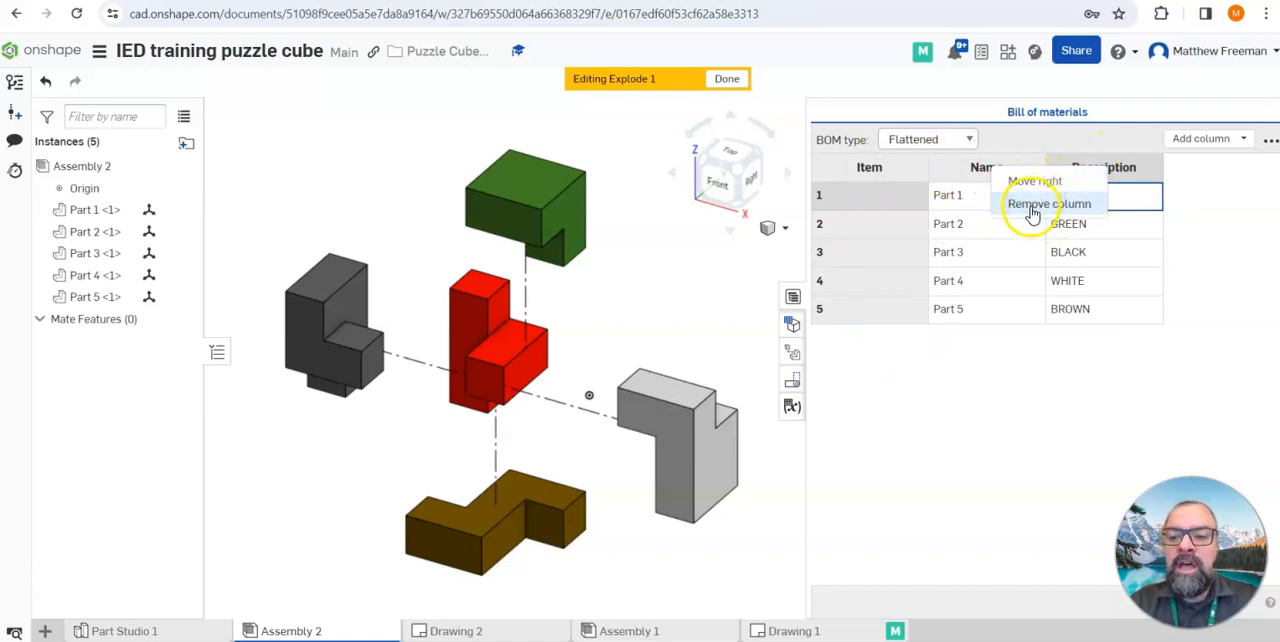
left_click_drag(980, 172, 1029, 391)
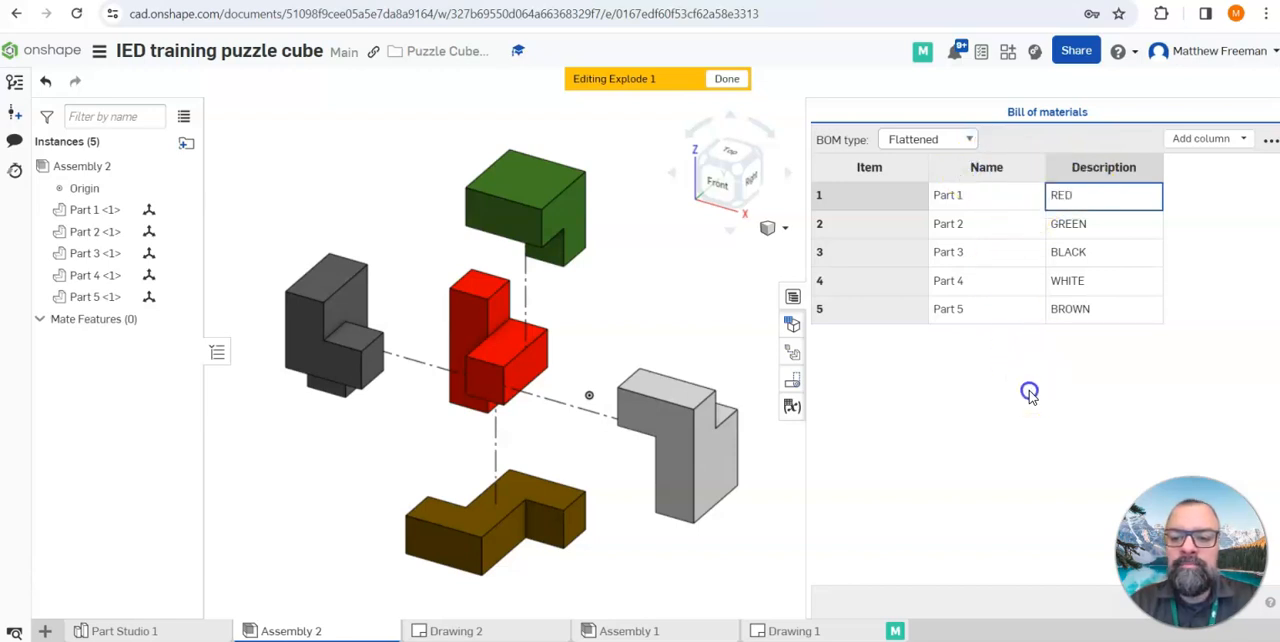
left_click(975, 170)
left_click(1015, 204)
left_click_drag(987, 170, 875, 285)
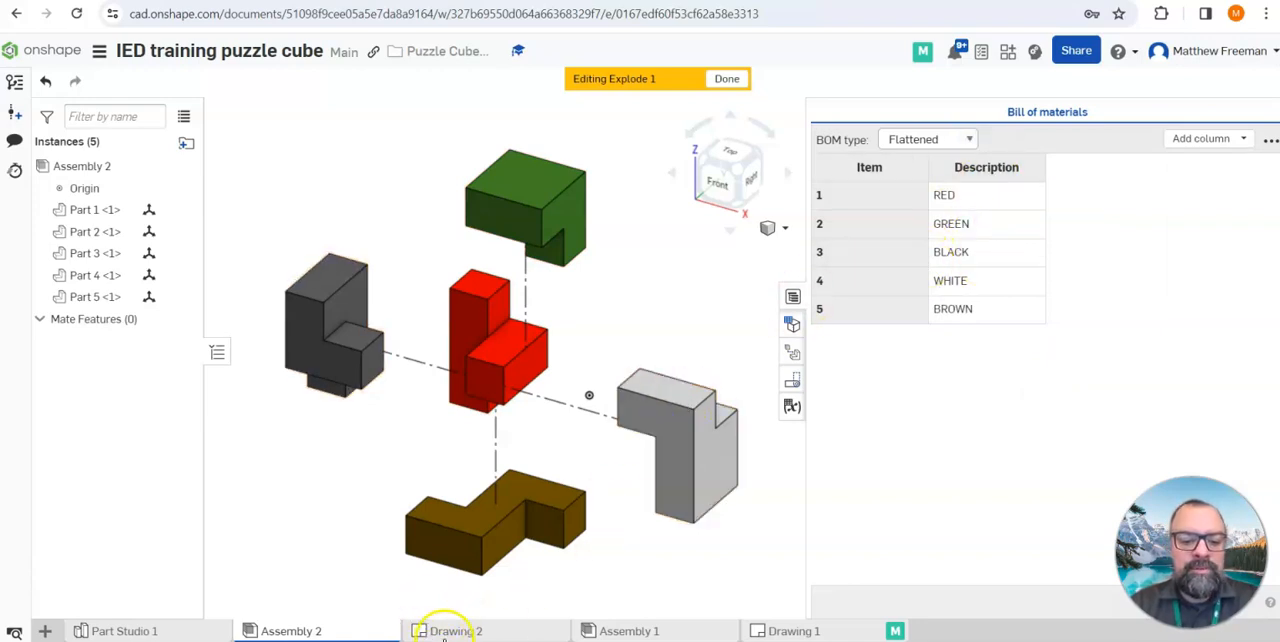
Insert the flattened Assembly 2 BOM table into Drawing 2 at the upper-right corner of the sheet border and update the drawing
mouse_move(483, 636)
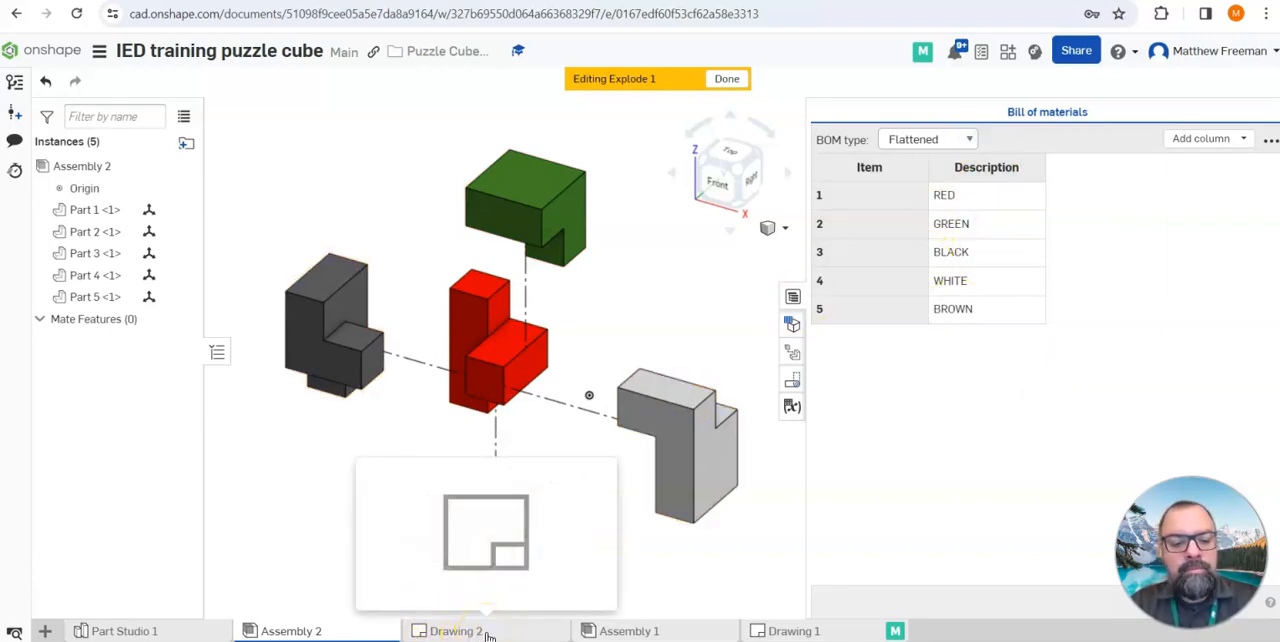
left_click(487, 632)
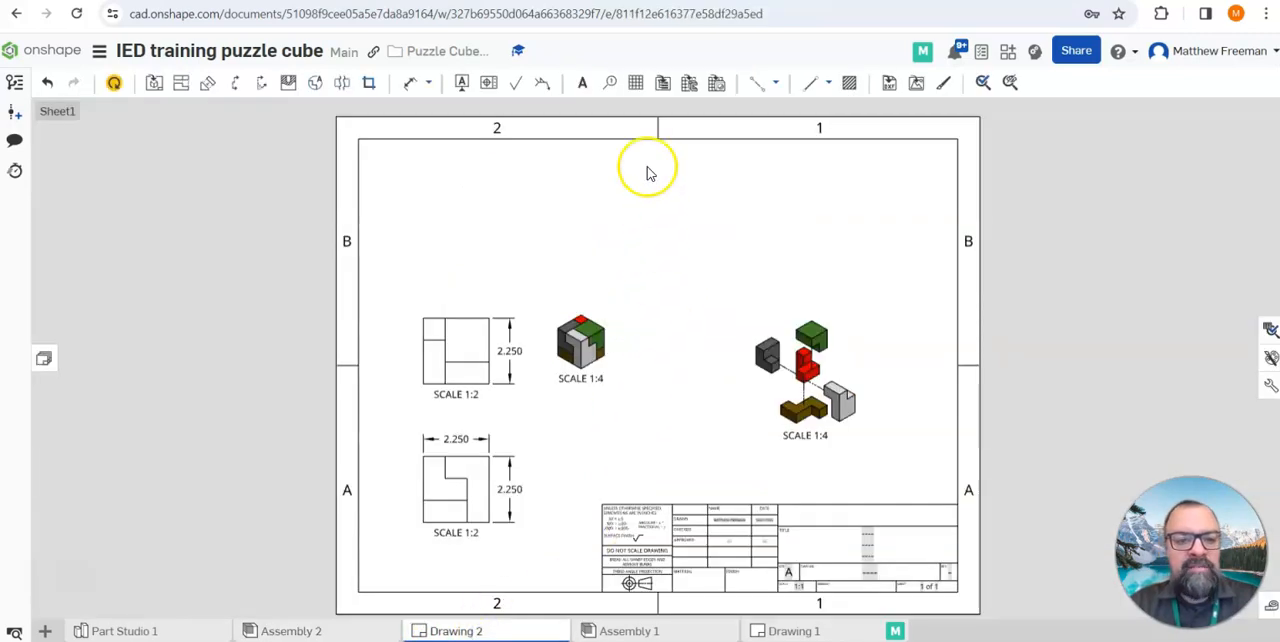
left_click(660, 86)
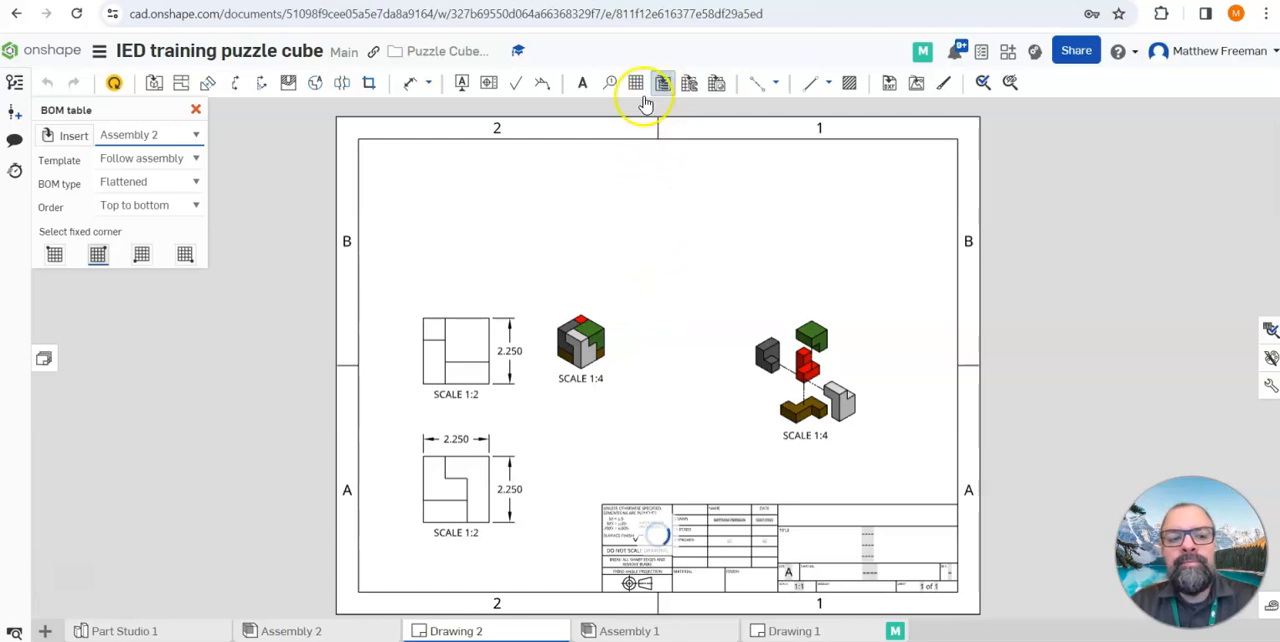
left_click(191, 140)
left_click(191, 140)
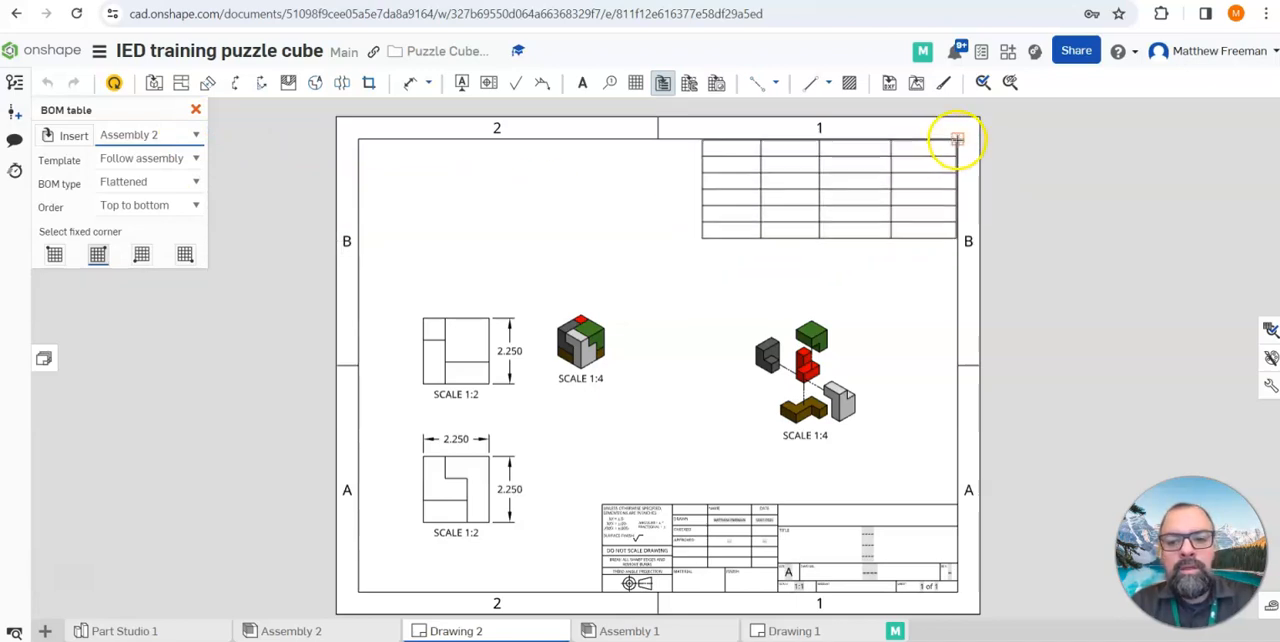
left_click(957, 140)
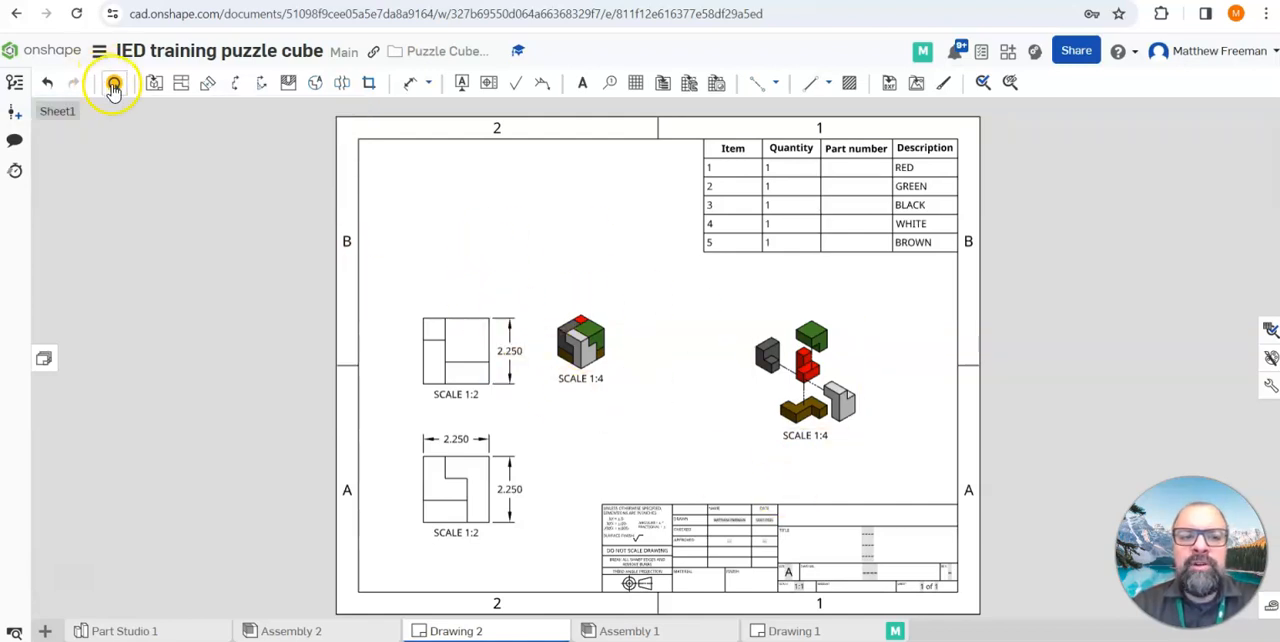
left_click(114, 88)
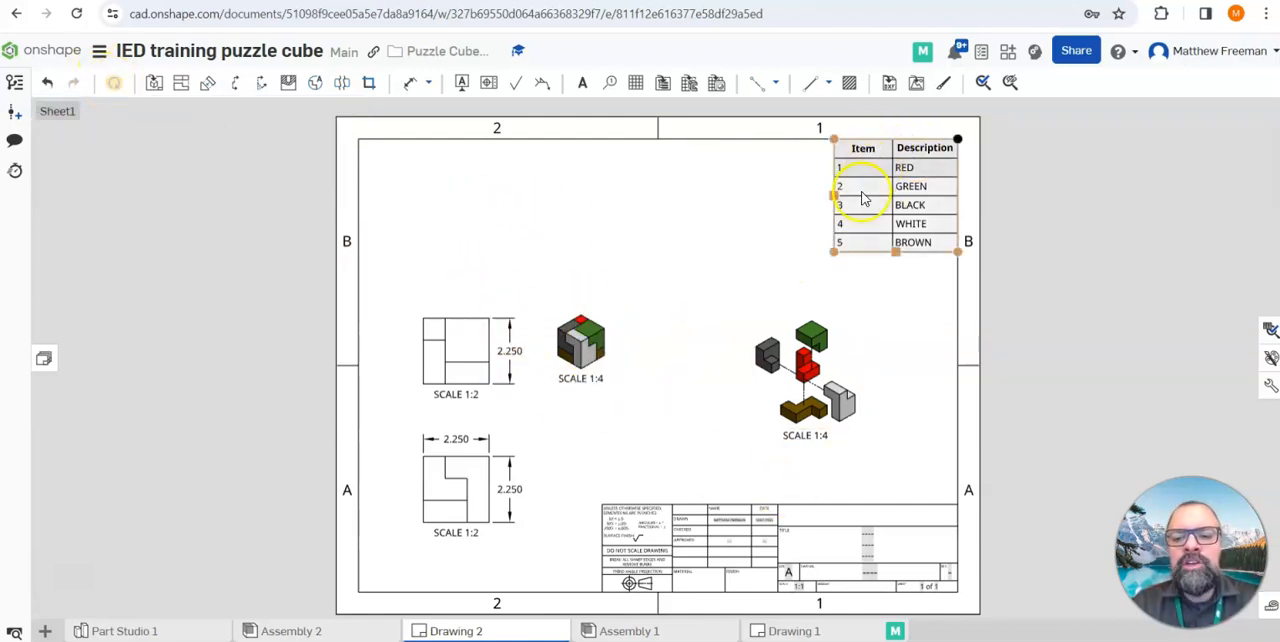
left_click(858, 275)
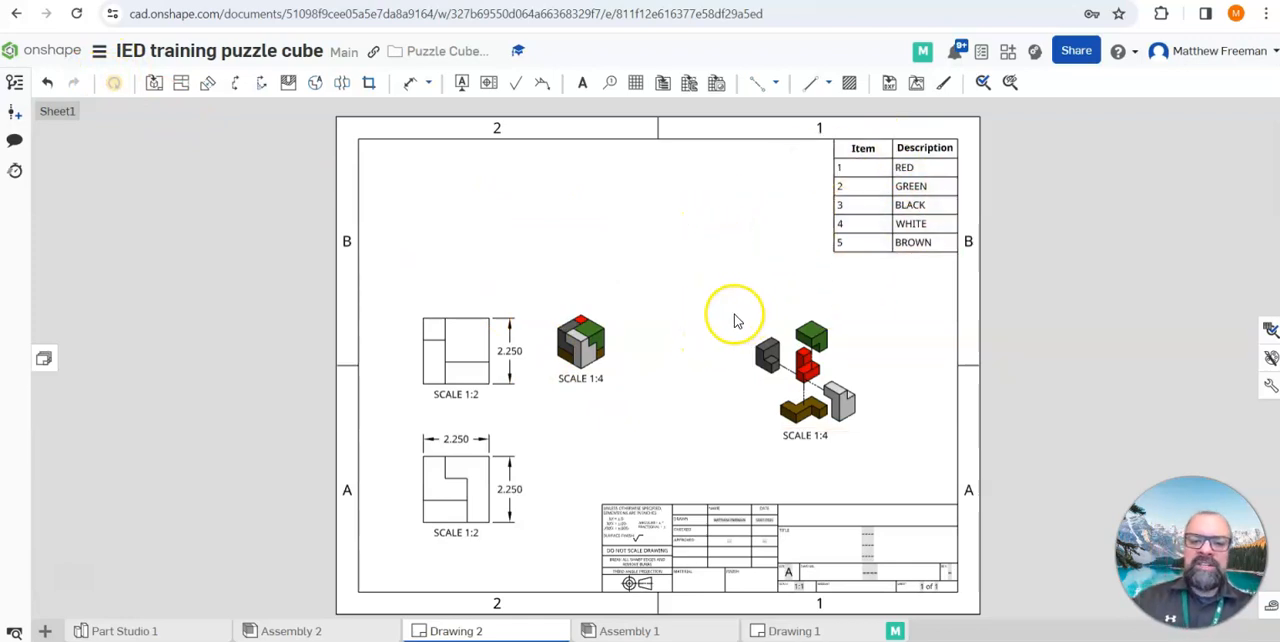
Rearrange the views on Sheet1, moving the top, front and both isometric views higher and spacing them apart
left_click_drag(447, 358, 446, 266)
left_click_drag(580, 344, 620, 265)
left_click_drag(466, 473, 467, 430)
left_click_drag(805, 392, 796, 374)
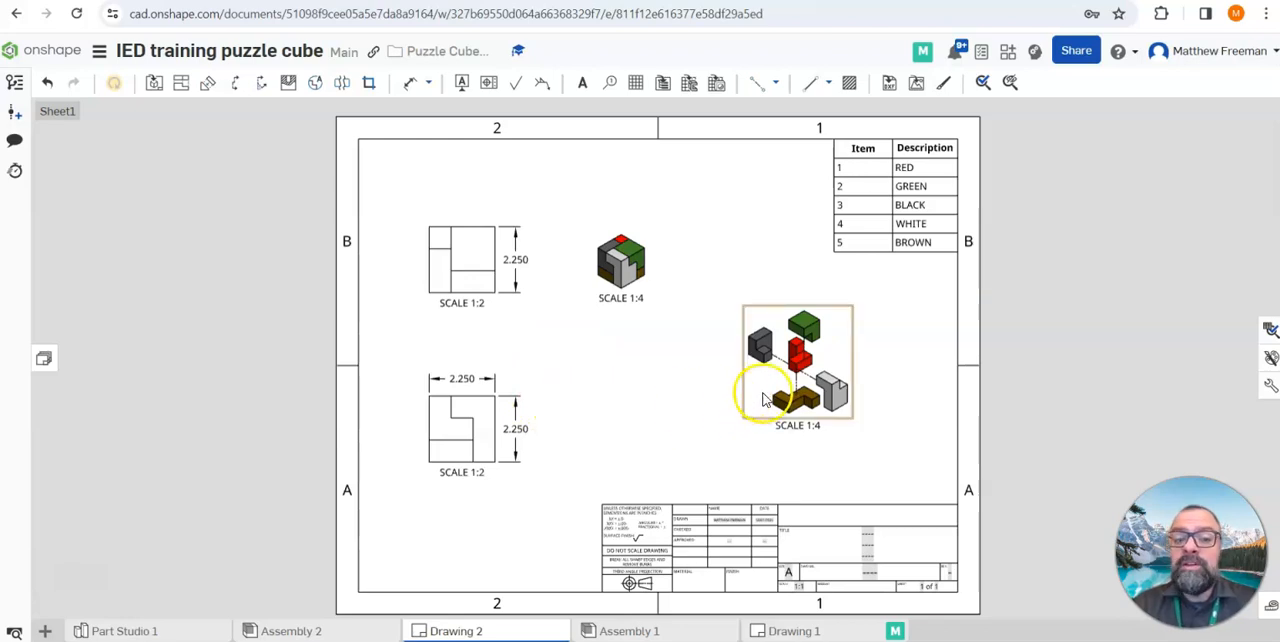
Add a second sheet to Drawing 2 and make Sheet2 the active sheet
left_click(42, 362)
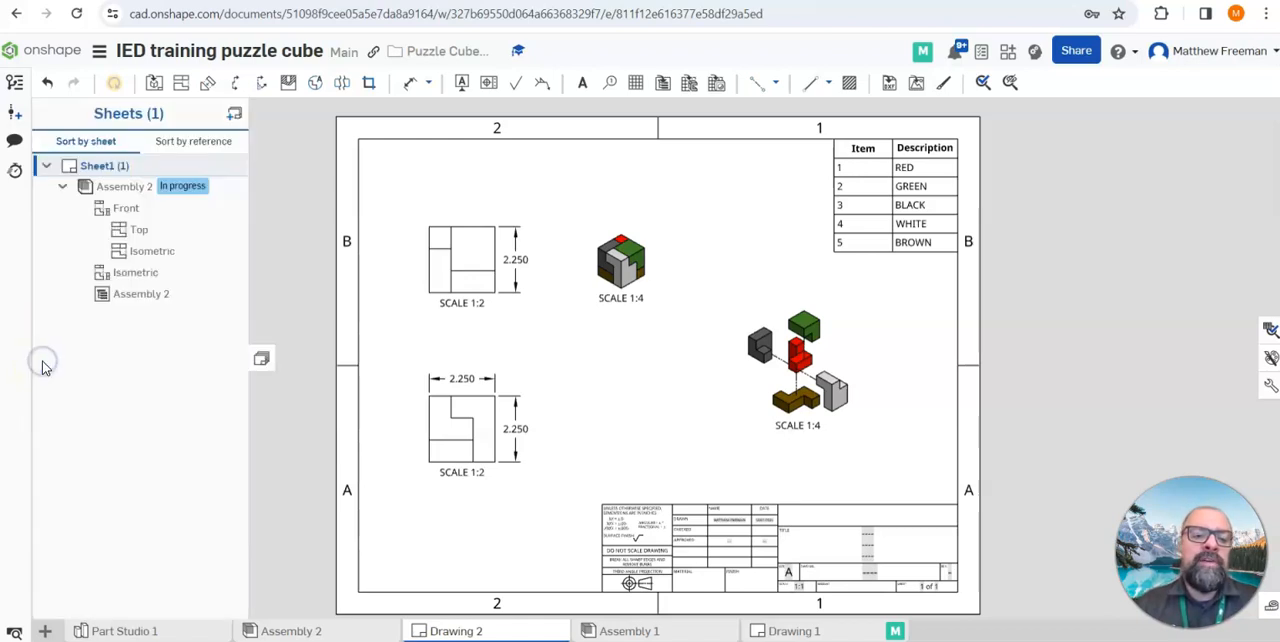
left_click(235, 117)
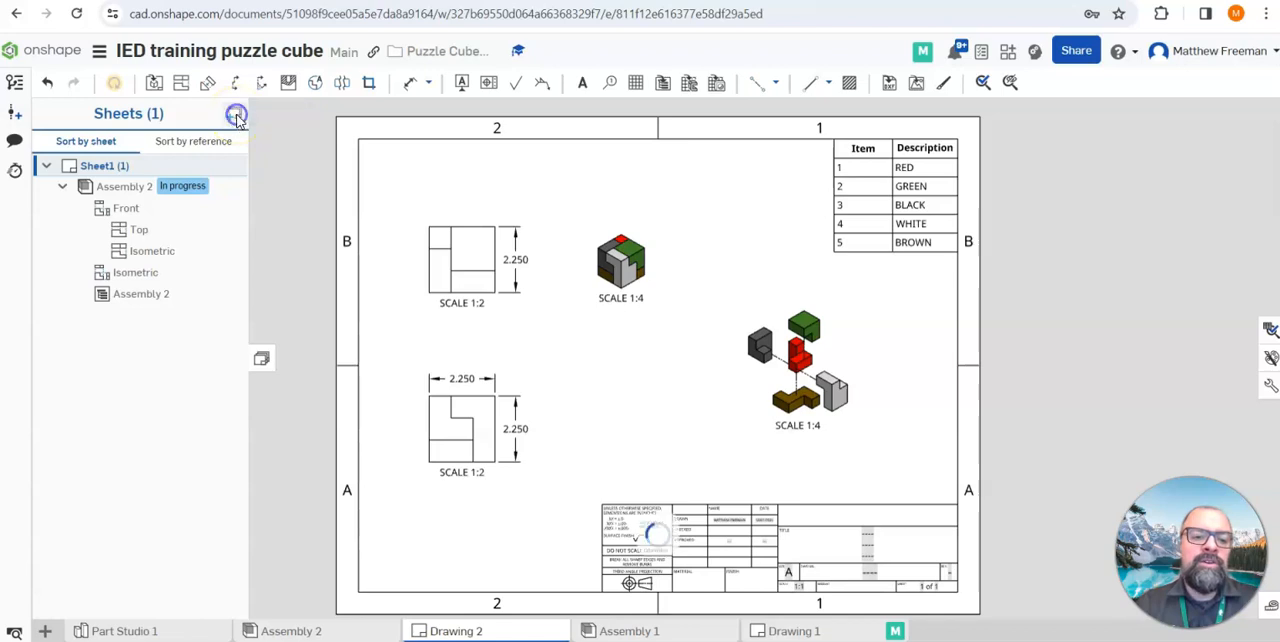
left_click(113, 167)
left_click(98, 317)
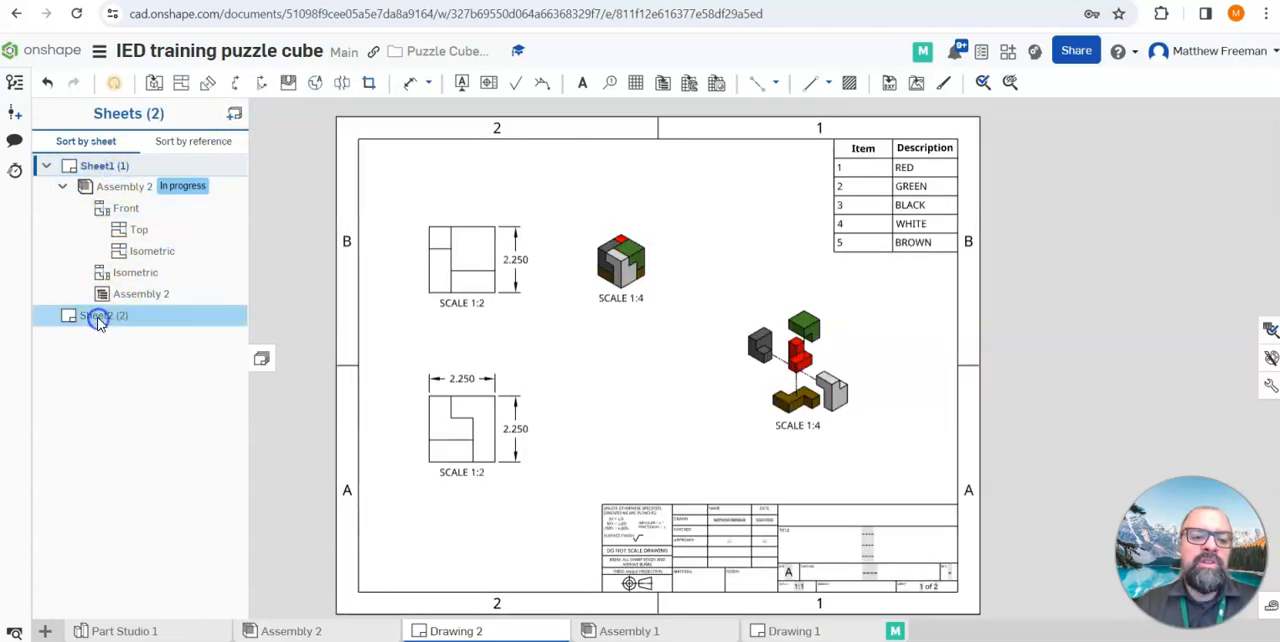
Add a third sheet to the drawing and delete it again
left_click(237, 117)
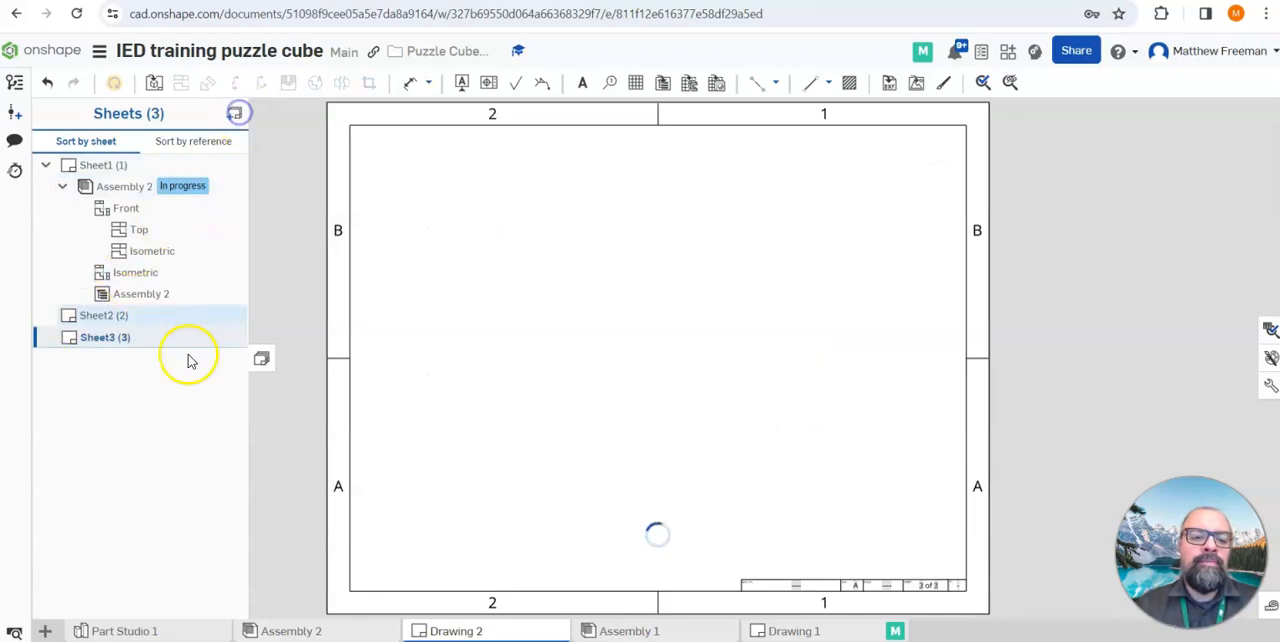
right_click(108, 340)
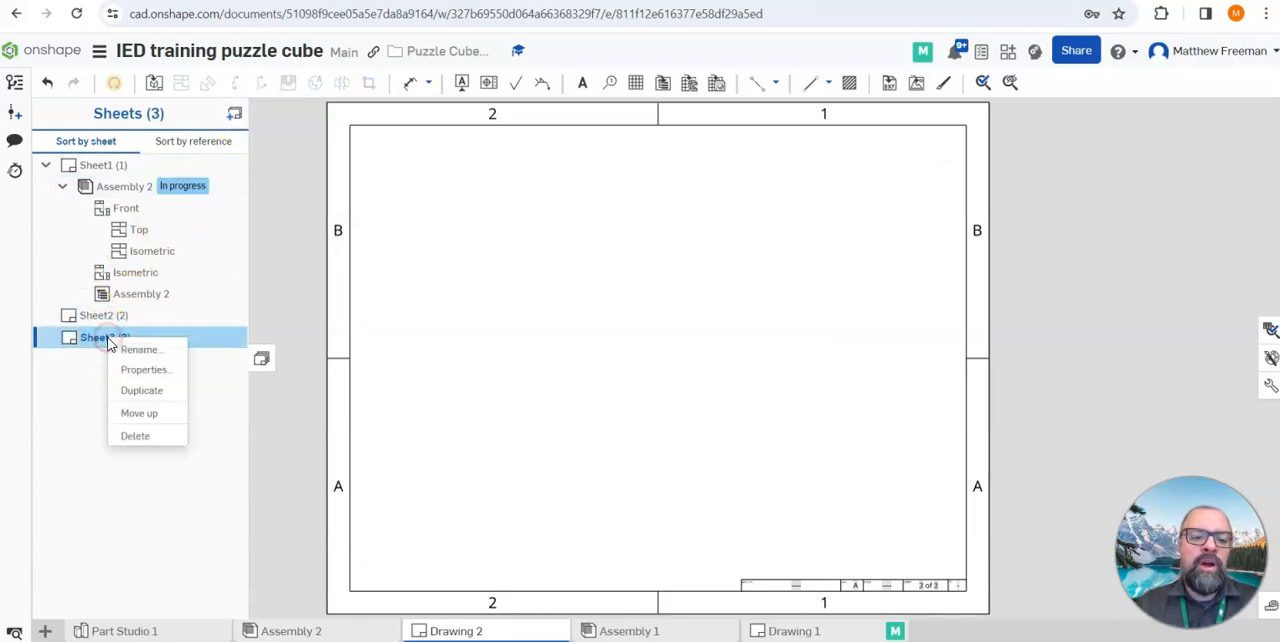
left_click(140, 438)
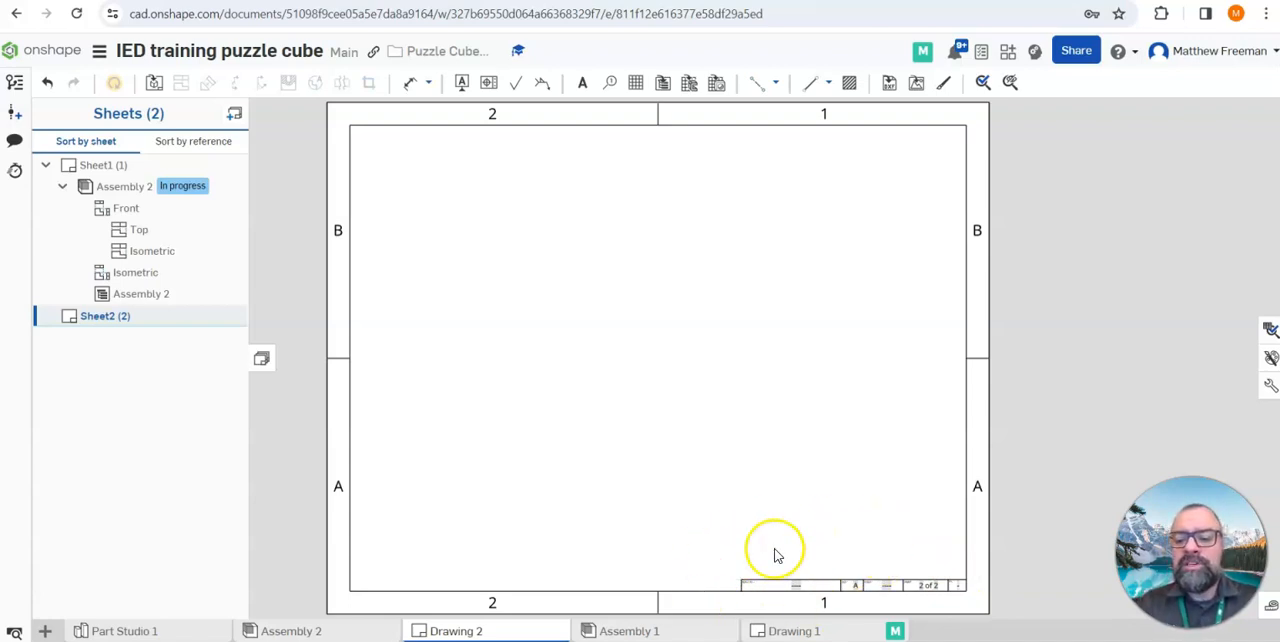
Insert a 1:1 front view of Part 1 on the lower left of Sheet2 with projected right, top and isometric views
left_click(153, 82)
left_click(303, 136)
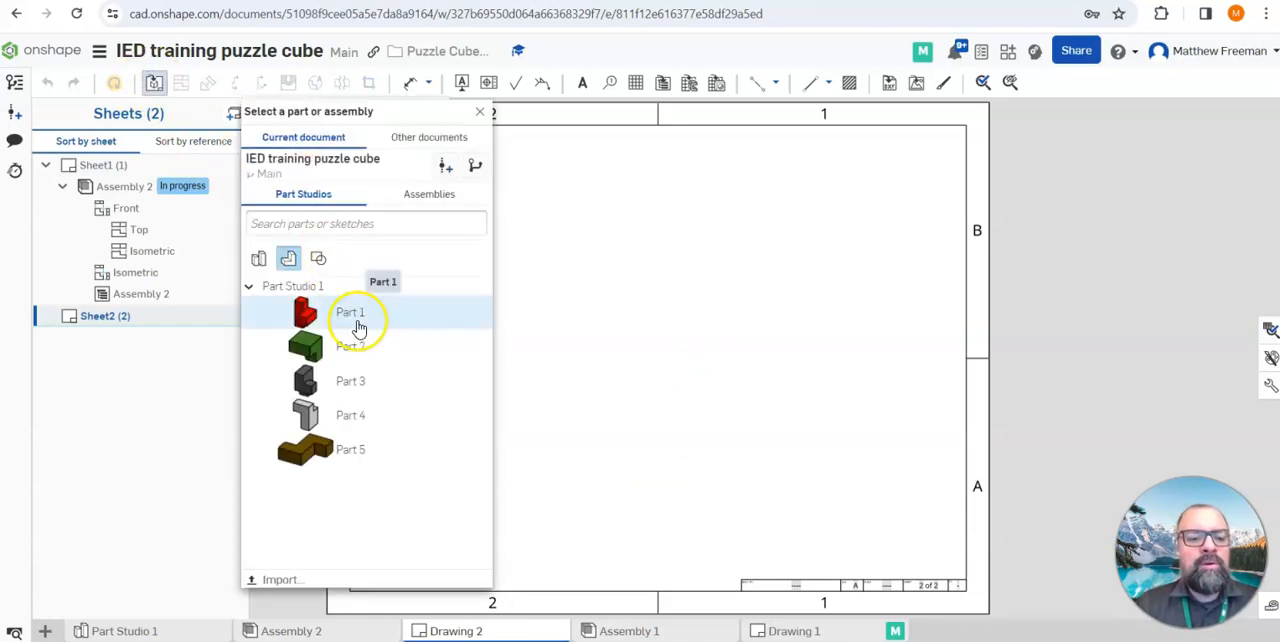
left_click(359, 316)
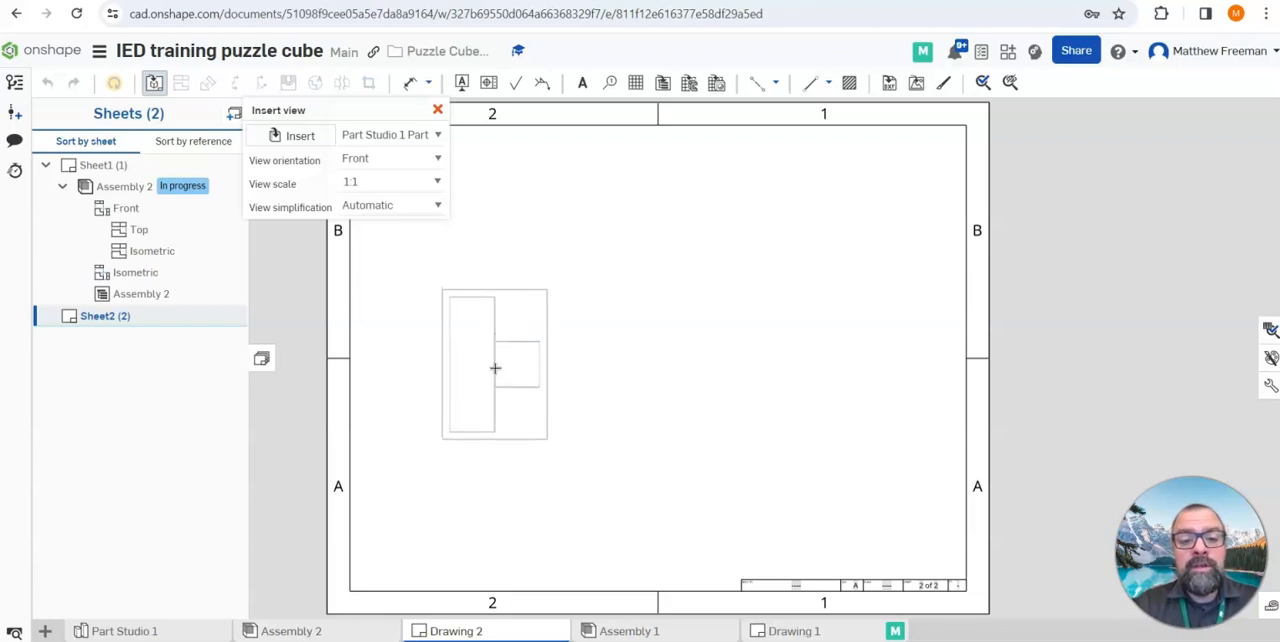
left_click(468, 434)
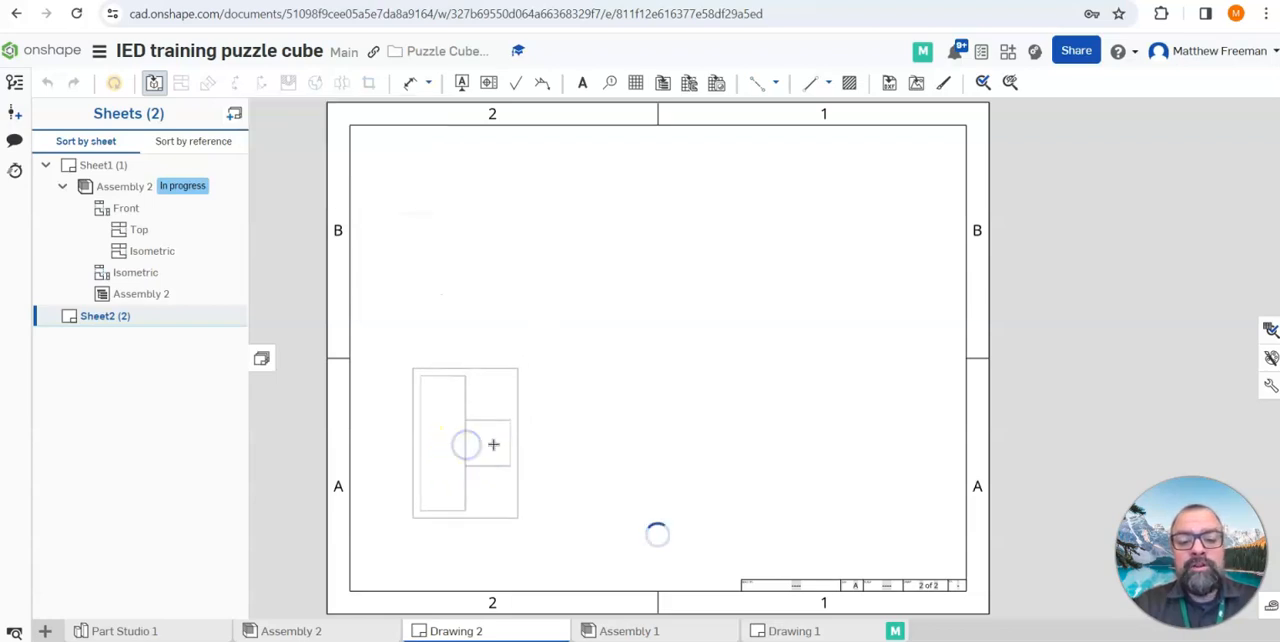
left_click(606, 441)
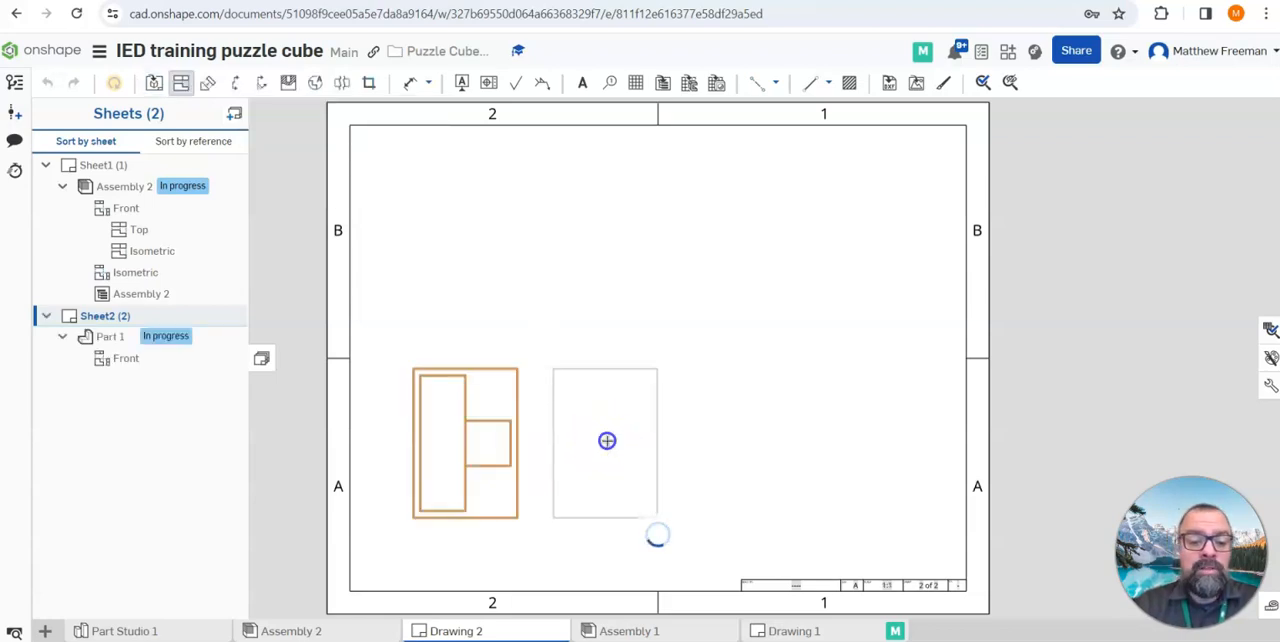
left_click(457, 417)
left_click(446, 262)
left_click(622, 270)
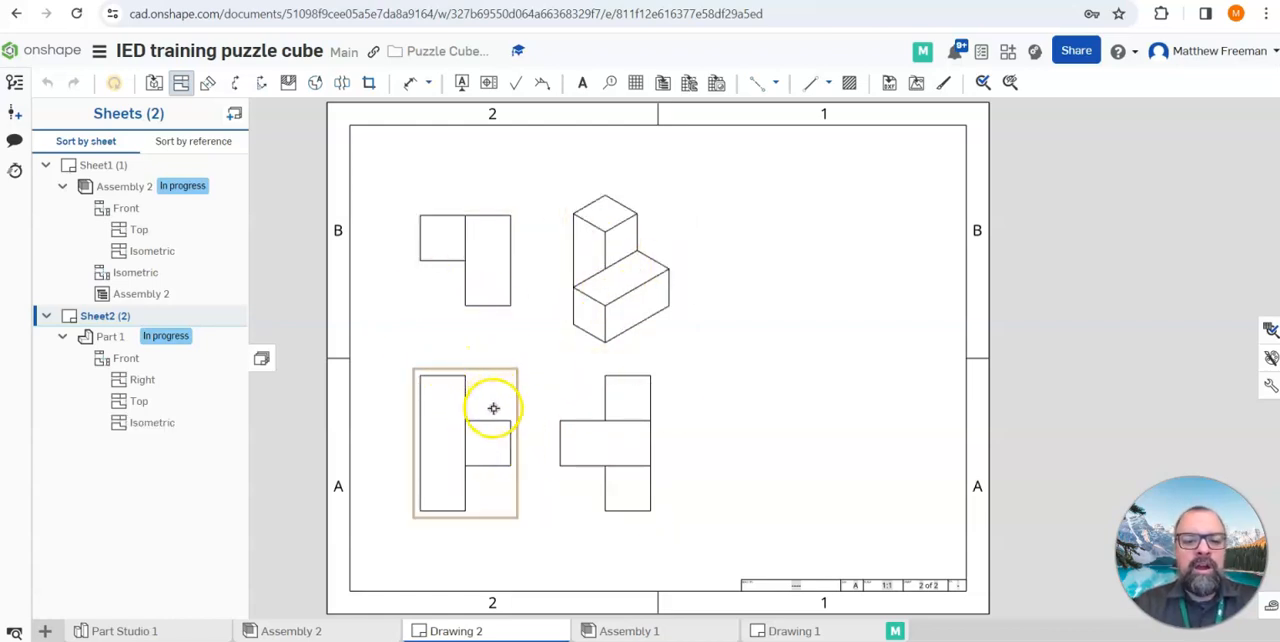
key("Escape")
Set the scale of Part 1's front view to 1:2
double_click(481, 417)
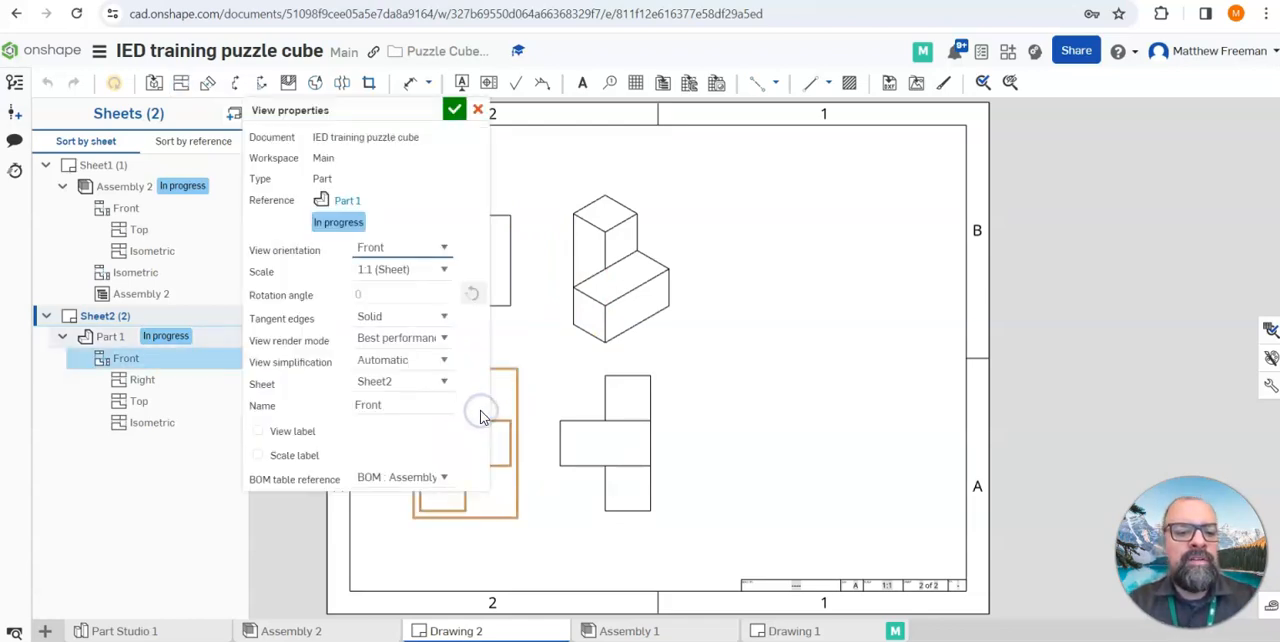
left_click(443, 276)
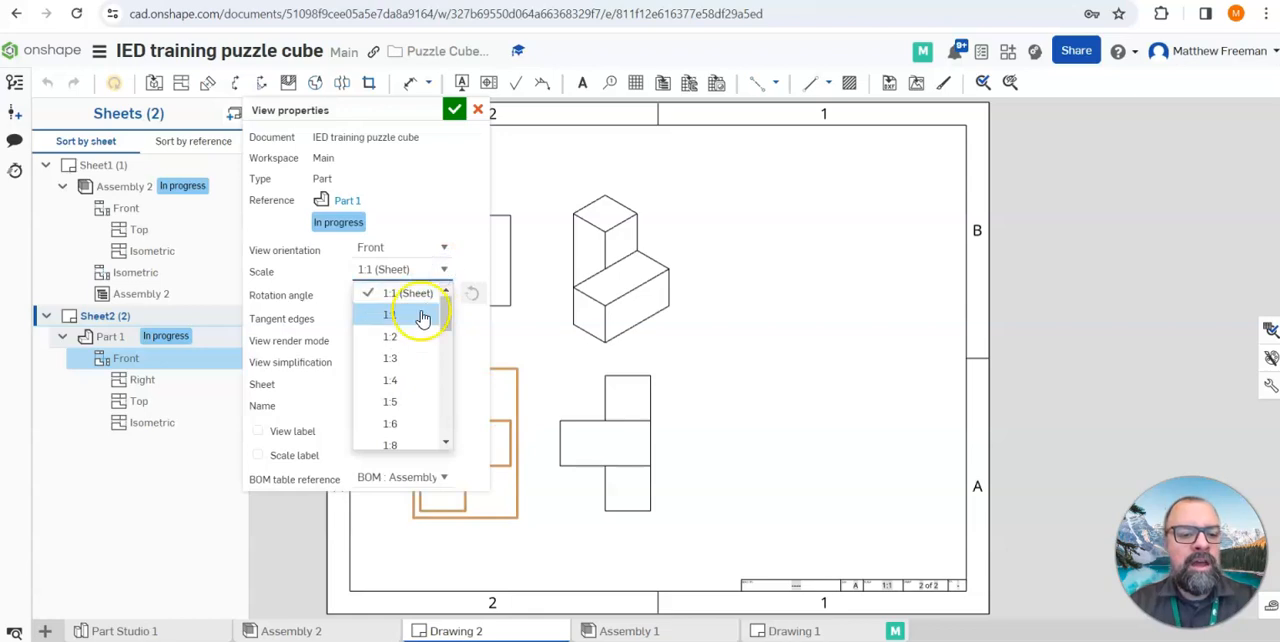
left_click(418, 337)
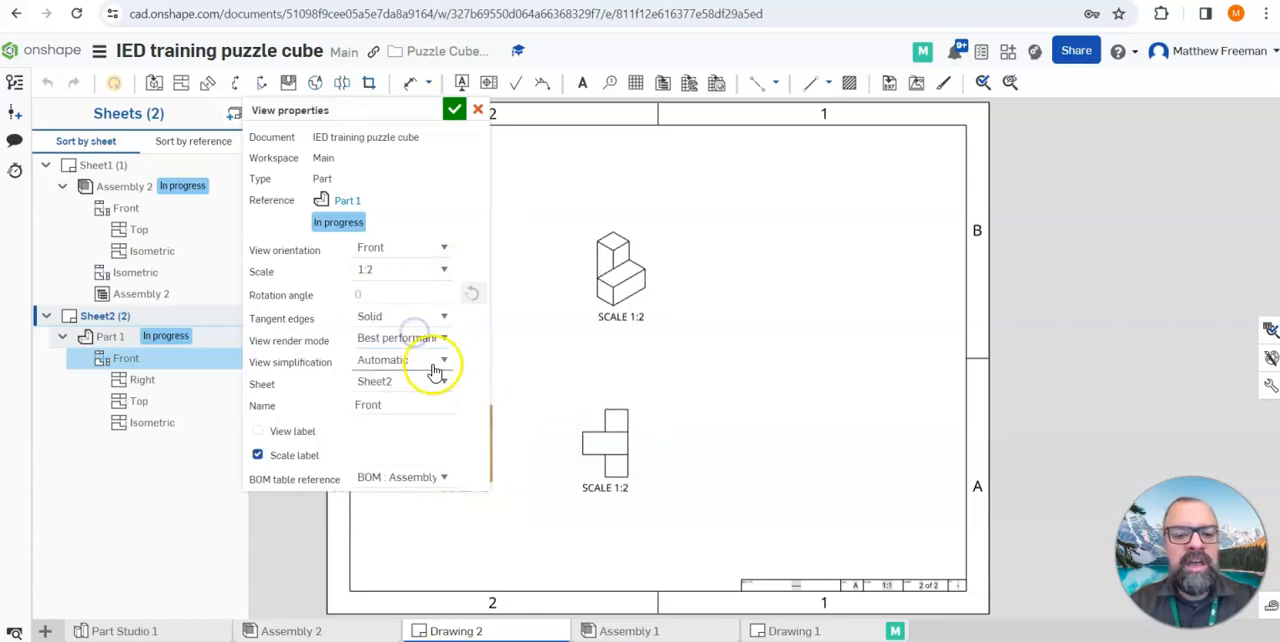
left_click(452, 111)
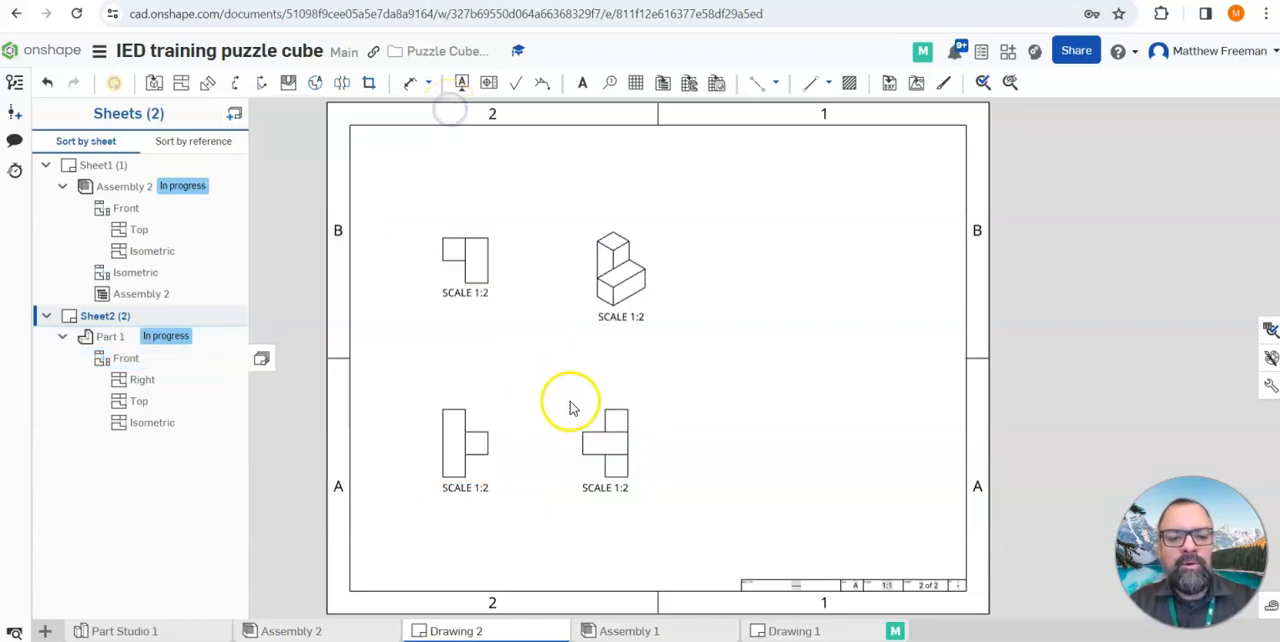
Set the scale of Part 1's isometric view to 1:4
double_click(607, 270)
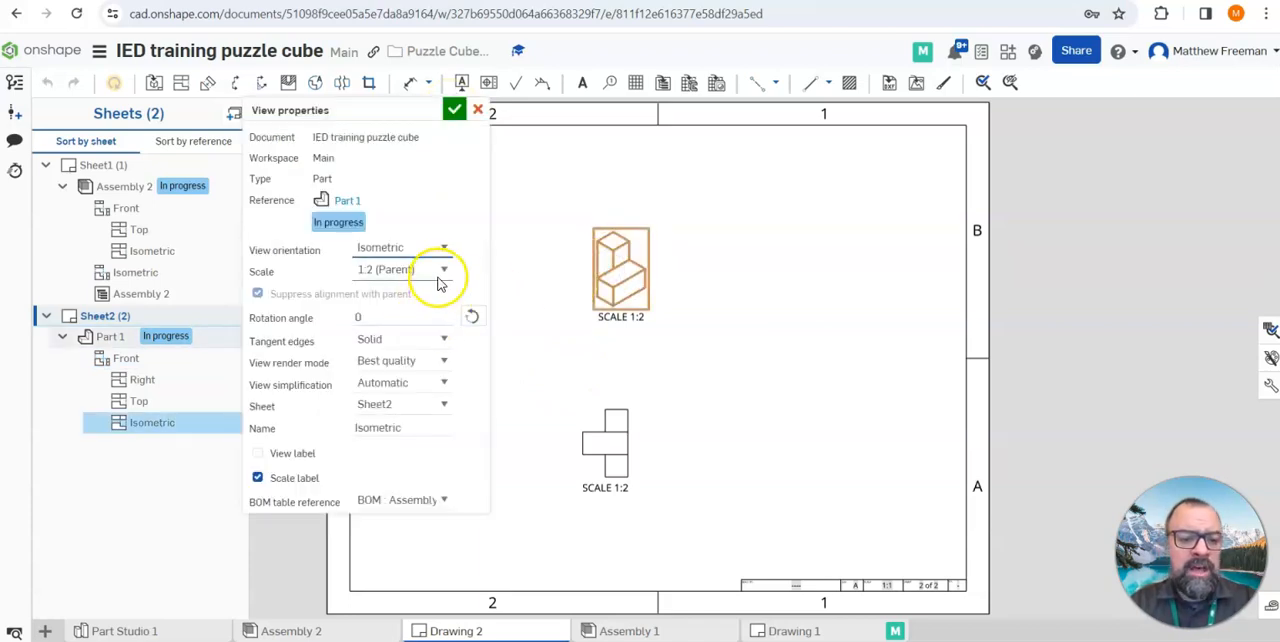
left_click(443, 271)
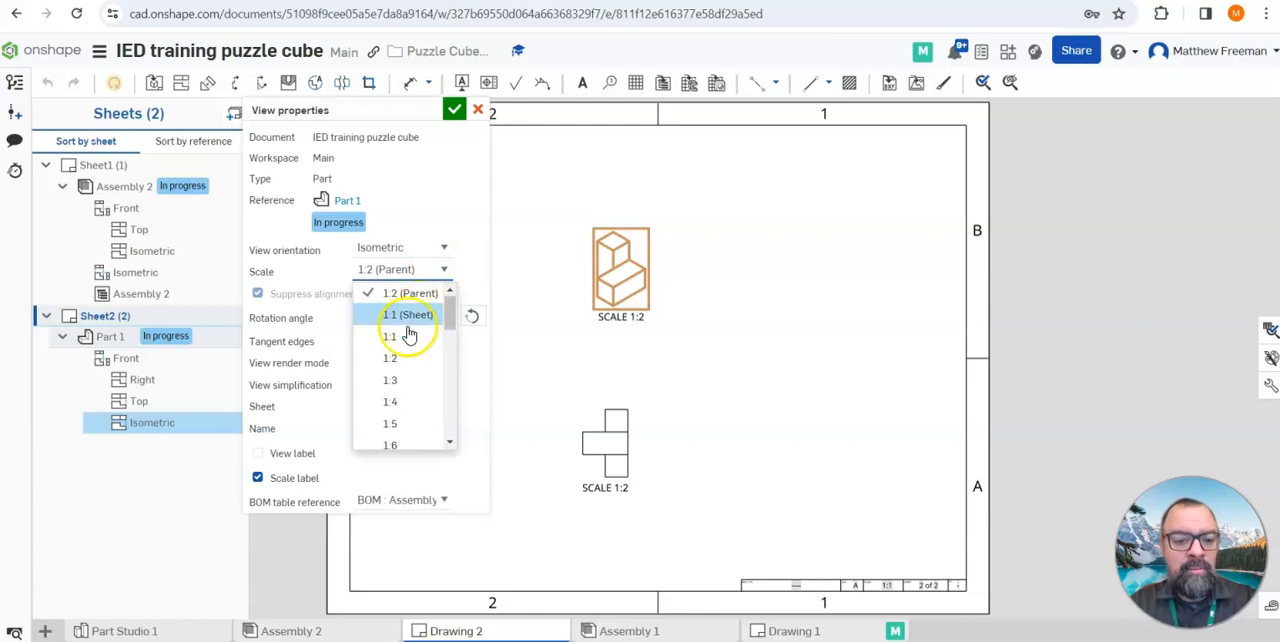
left_click(402, 402)
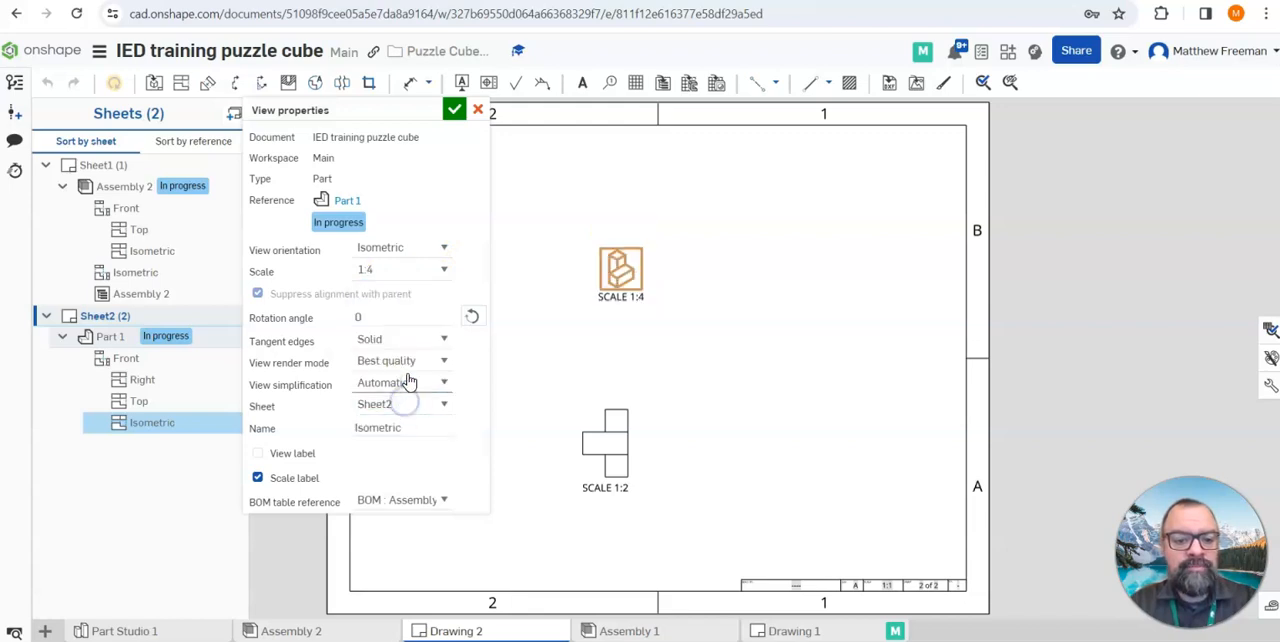
left_click(452, 110)
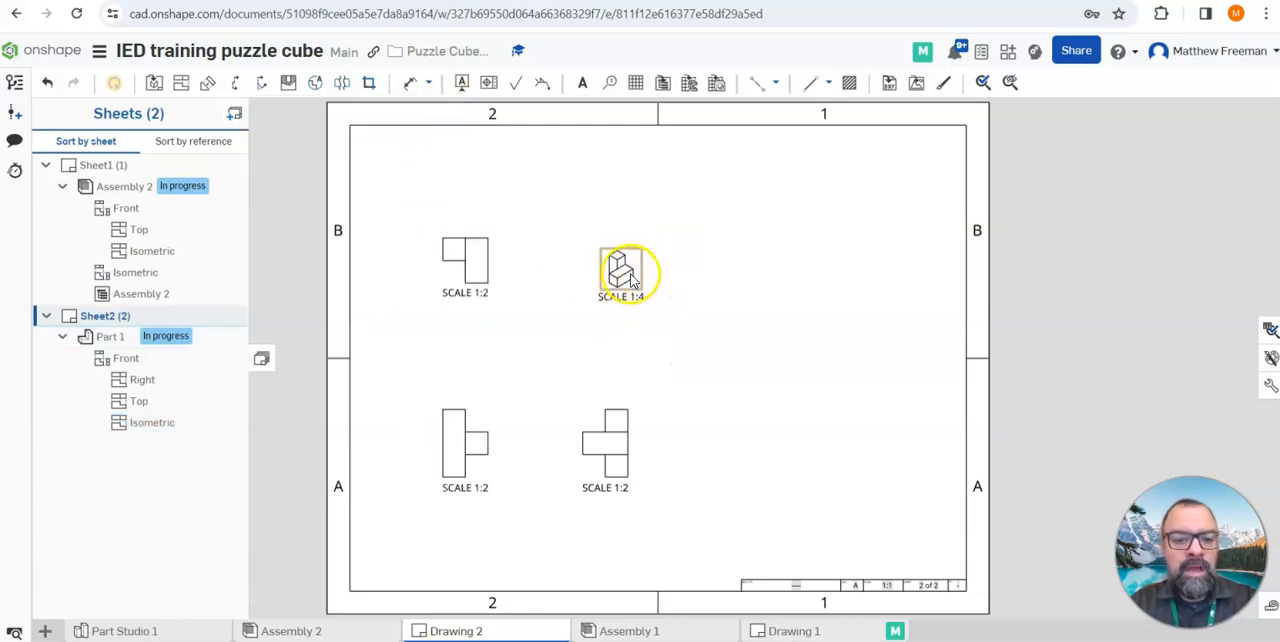
Display the isometric view of Part 1 shaded
right_click(631, 279)
mouse_move(649, 258)
left_click(788, 278)
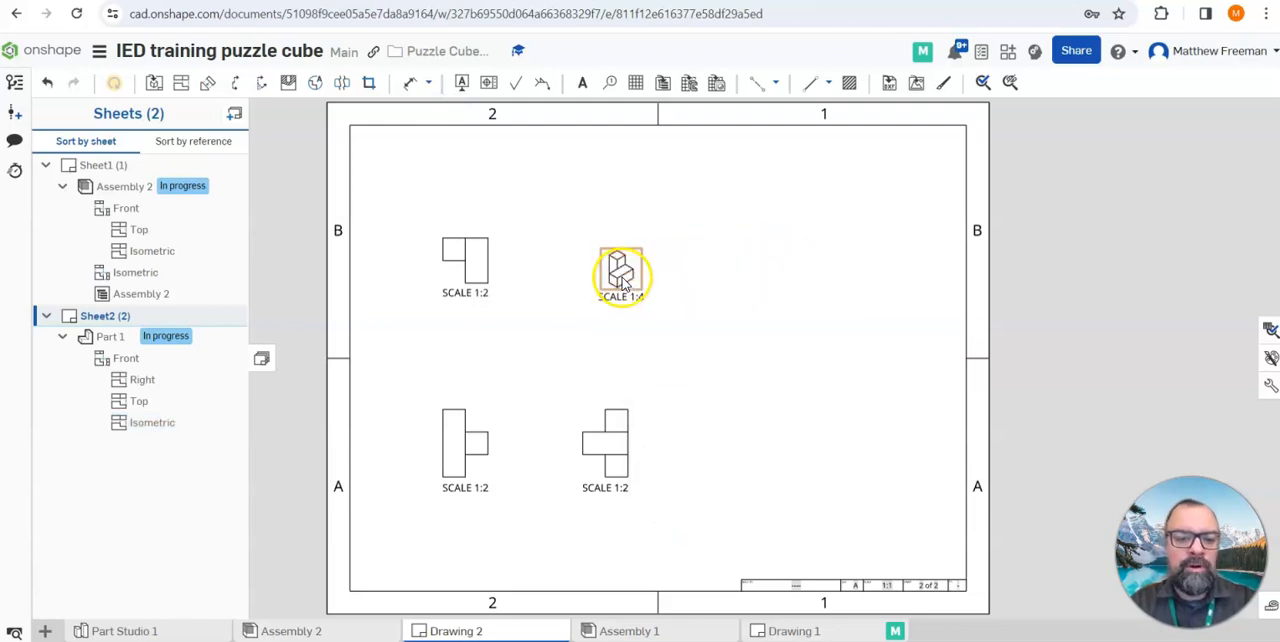
Move the four Part 1 views close together into the upper-left quarter of Sheet2
mouse_move(623, 283)
left_mouse_down()
mouse_move(588, 274)
mouse_move(607, 272)
left_mouse_up()
left_click_drag(477, 266, 436, 193)
mouse_move(596, 254)
left_mouse_down()
mouse_move(556, 203)
mouse_move(508, 175)
left_mouse_up()
left_click_drag(414, 442, 410, 310)
left_click_drag(622, 312, 534, 306)
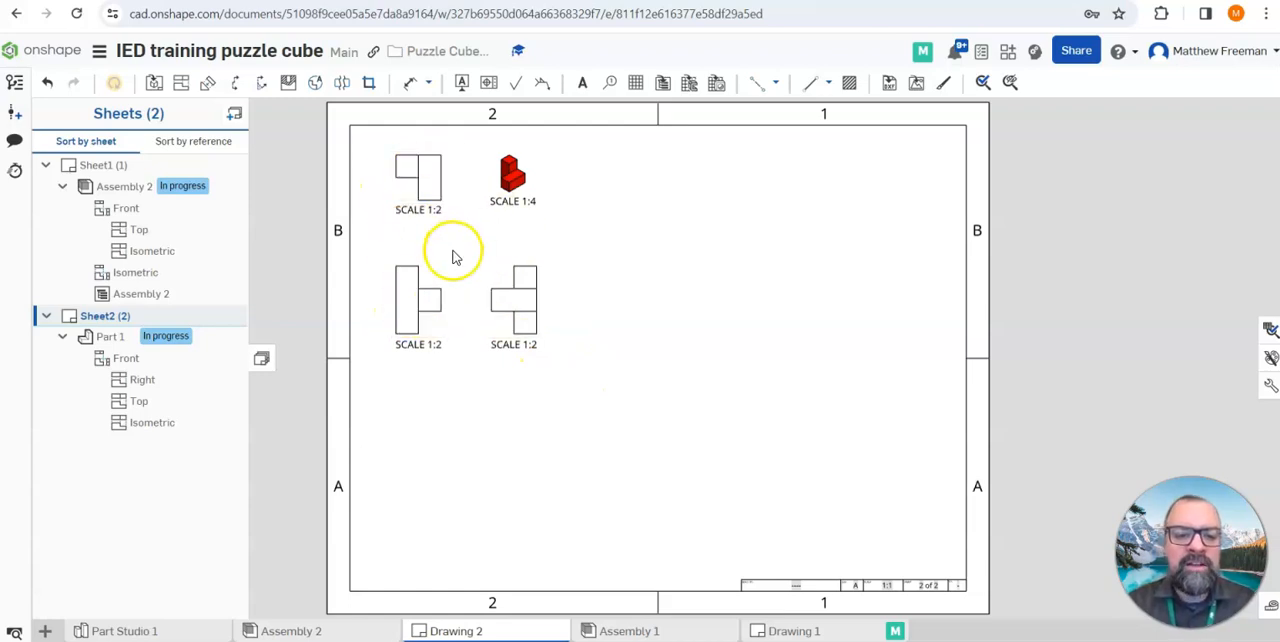
Remove the scale labels of Part 1's top and right views and move the front view's label centrally below the front and right views
left_click(410, 82)
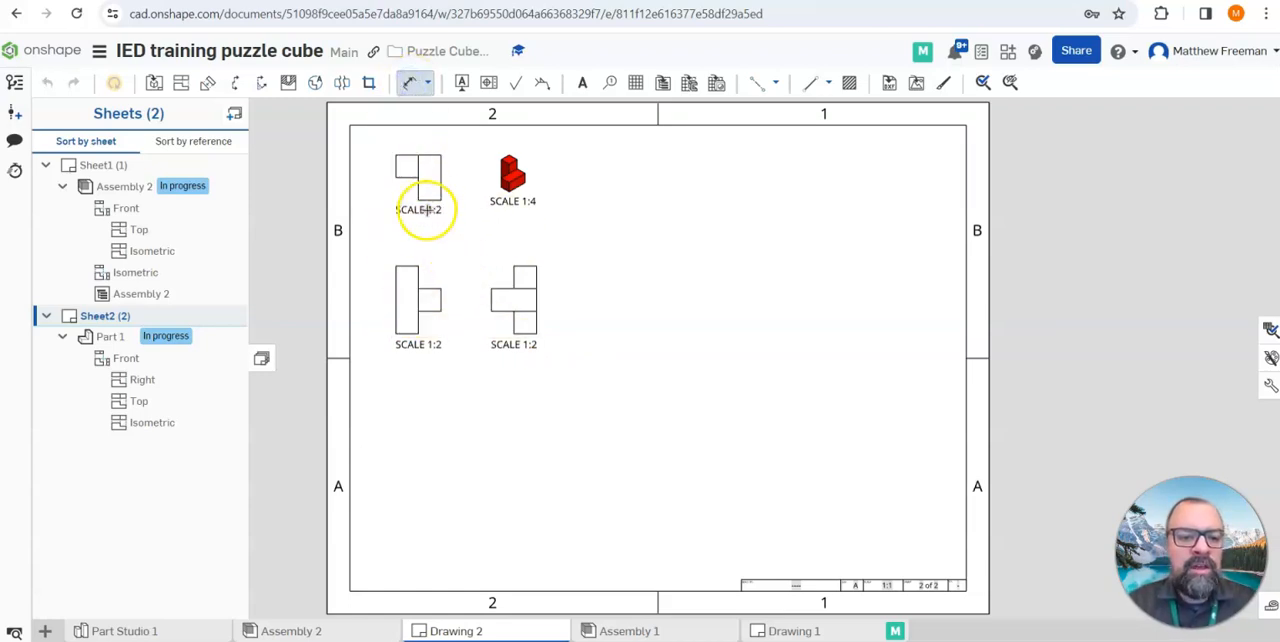
left_click(421, 210)
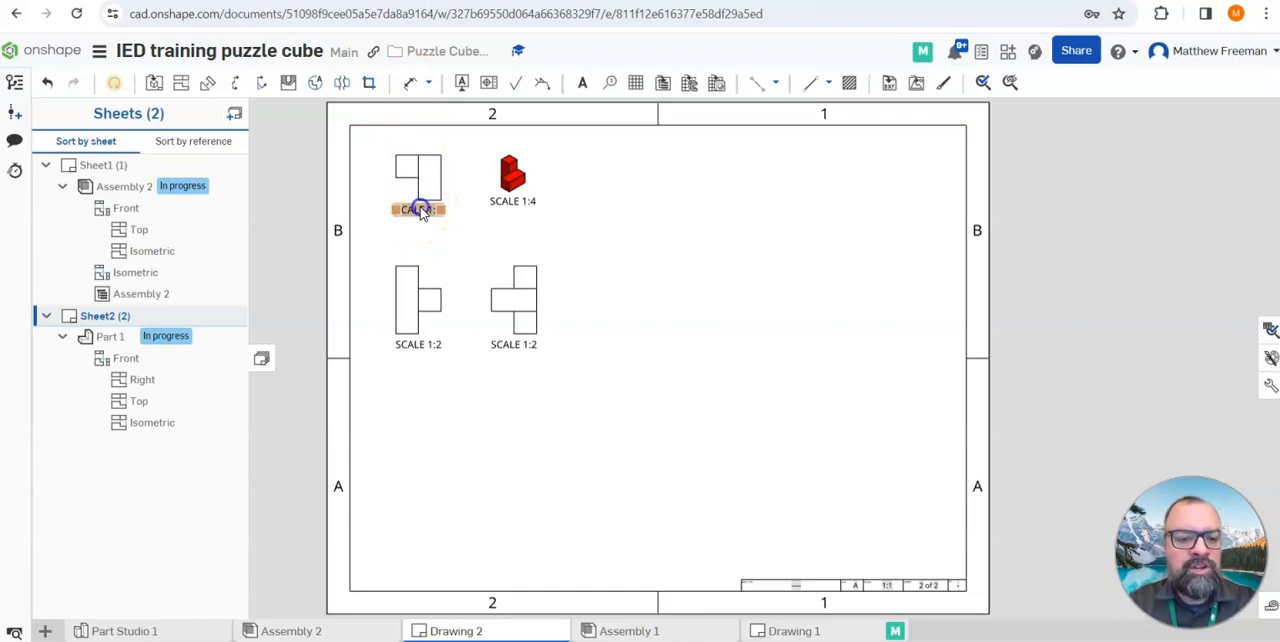
left_click_drag(421, 210, 507, 360)
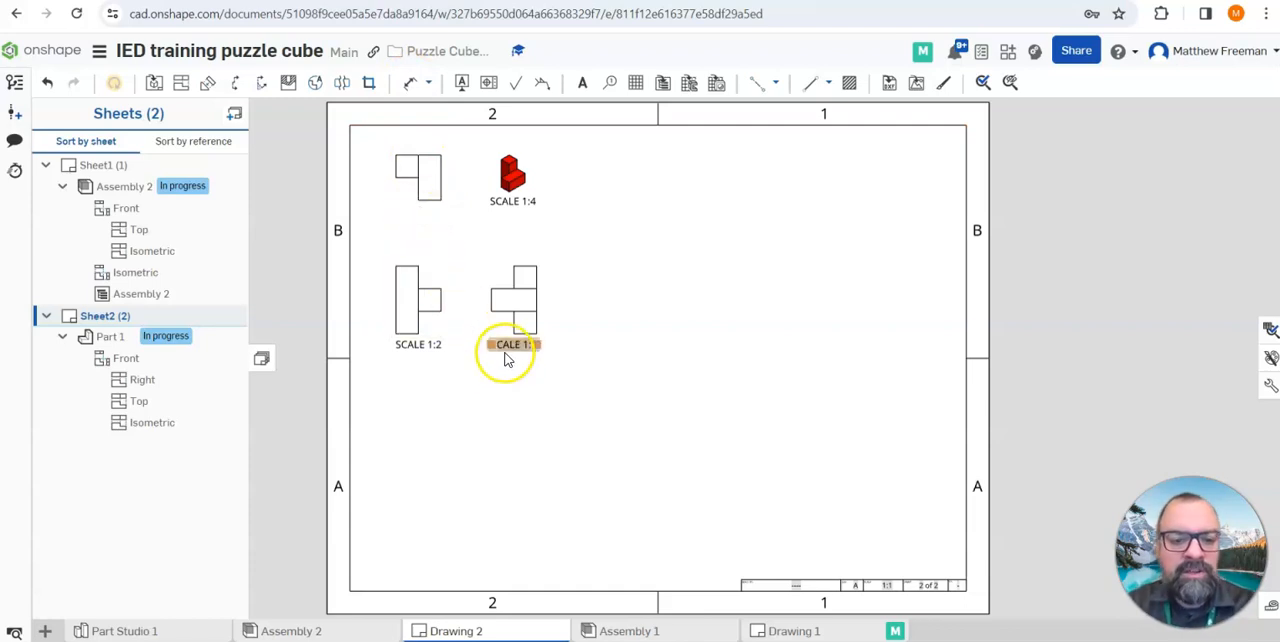
left_click(420, 346)
left_click_drag(420, 346, 473, 376)
Dimension the width of the long block in Part 1's top view and the overall width of the front view
left_click(410, 82)
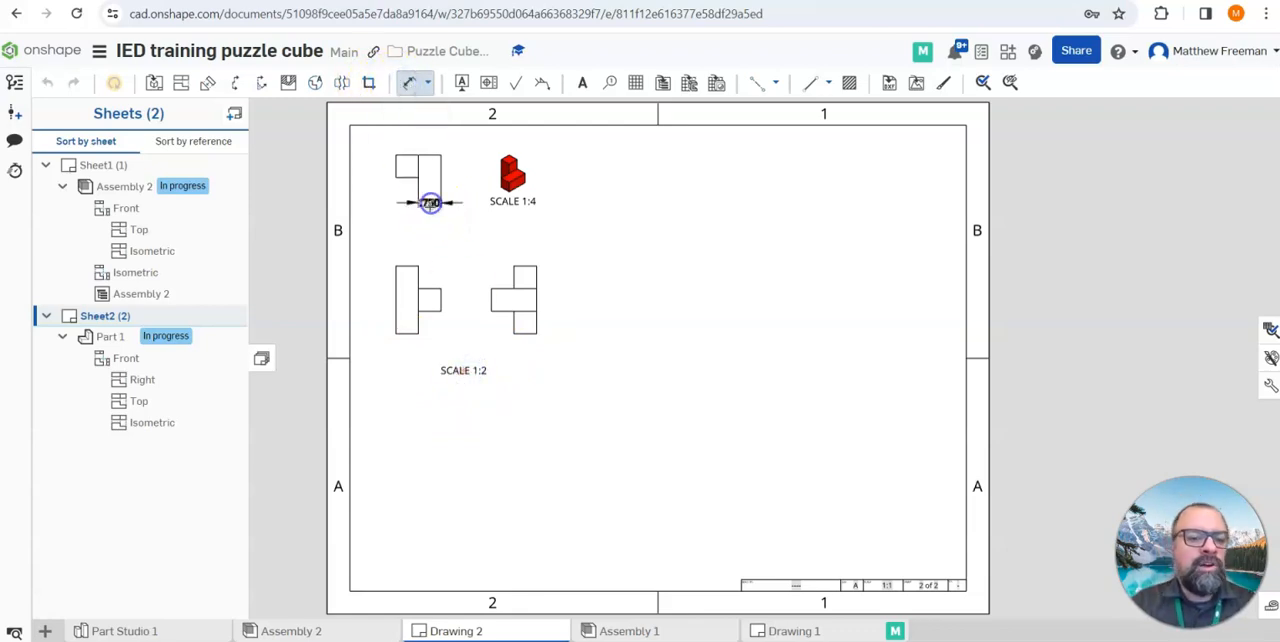
left_click(429, 216)
left_click(439, 287)
left_click(413, 248)
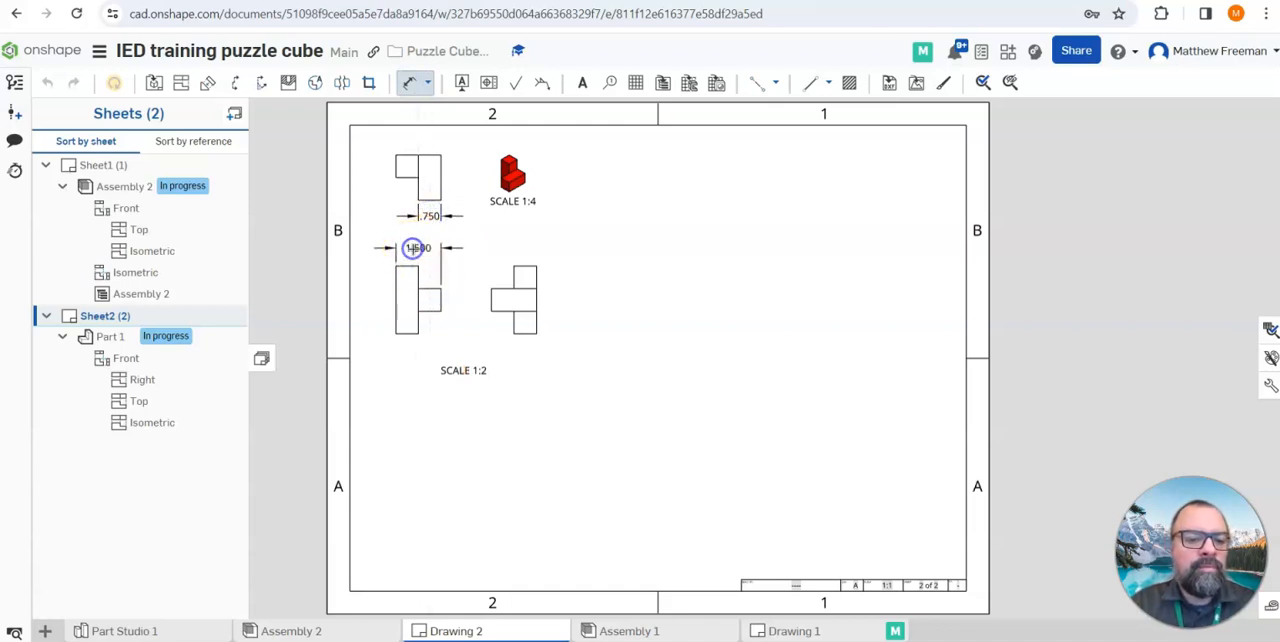
Dimension the projecting block's height and the overall height in Part 1's right view, and shift that view farther from the front view
left_click(476, 299)
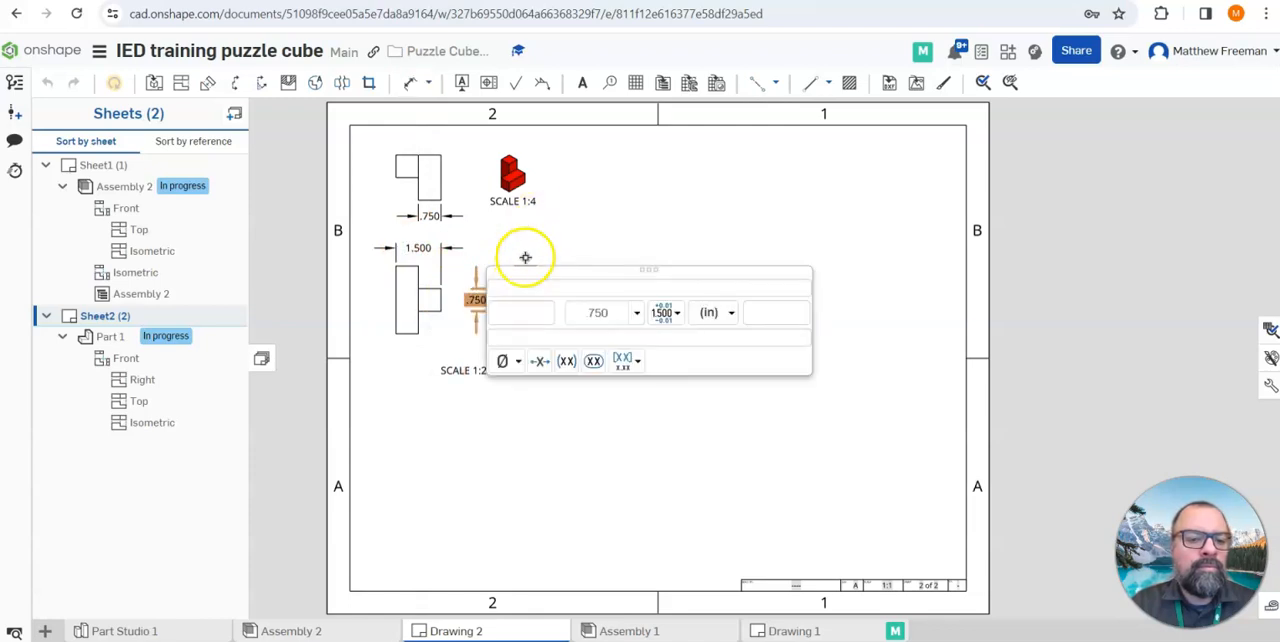
left_click(525, 257)
left_click(514, 264)
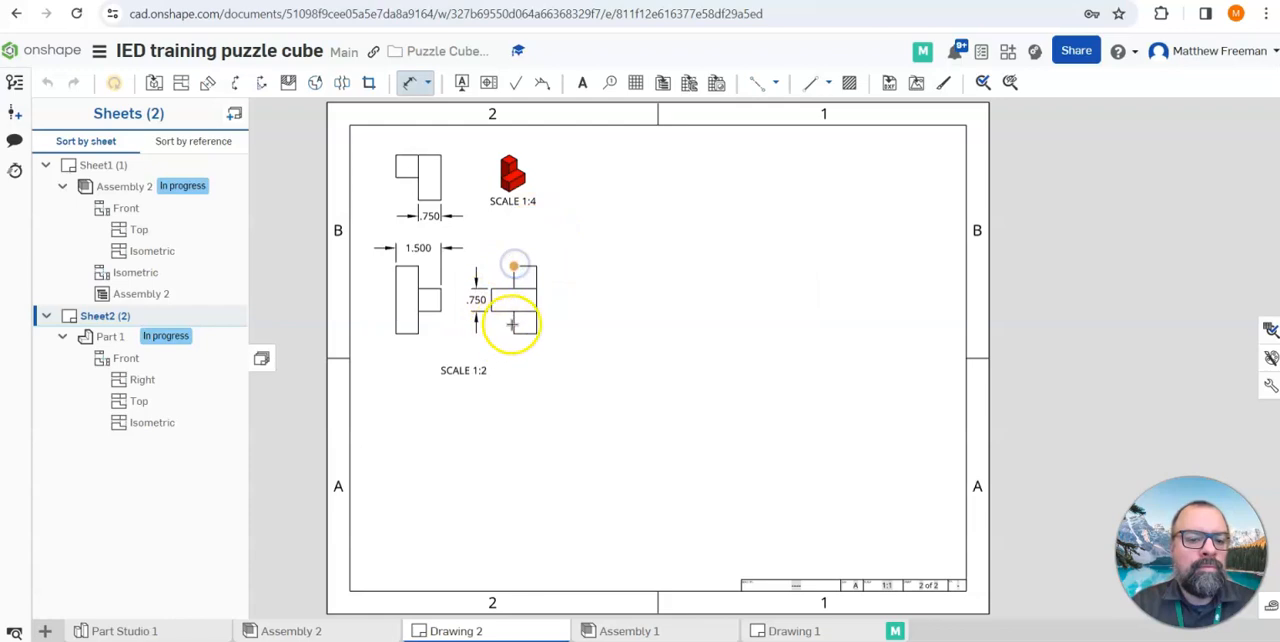
left_click(514, 333)
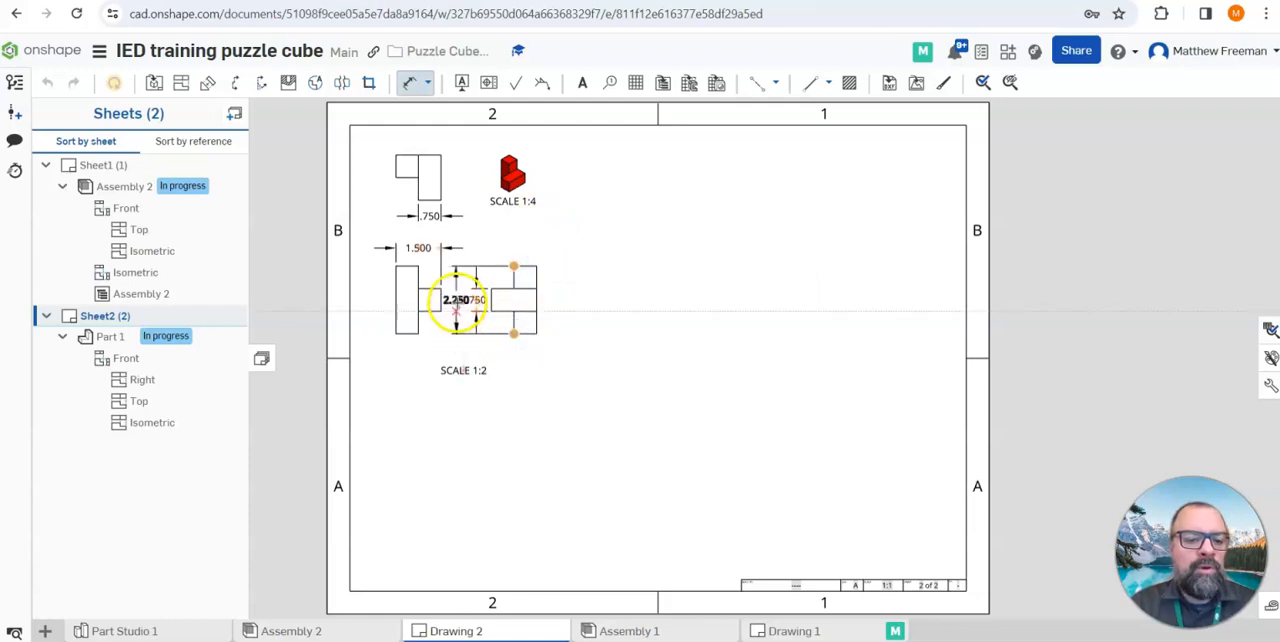
left_click(450, 299)
key("Escape")
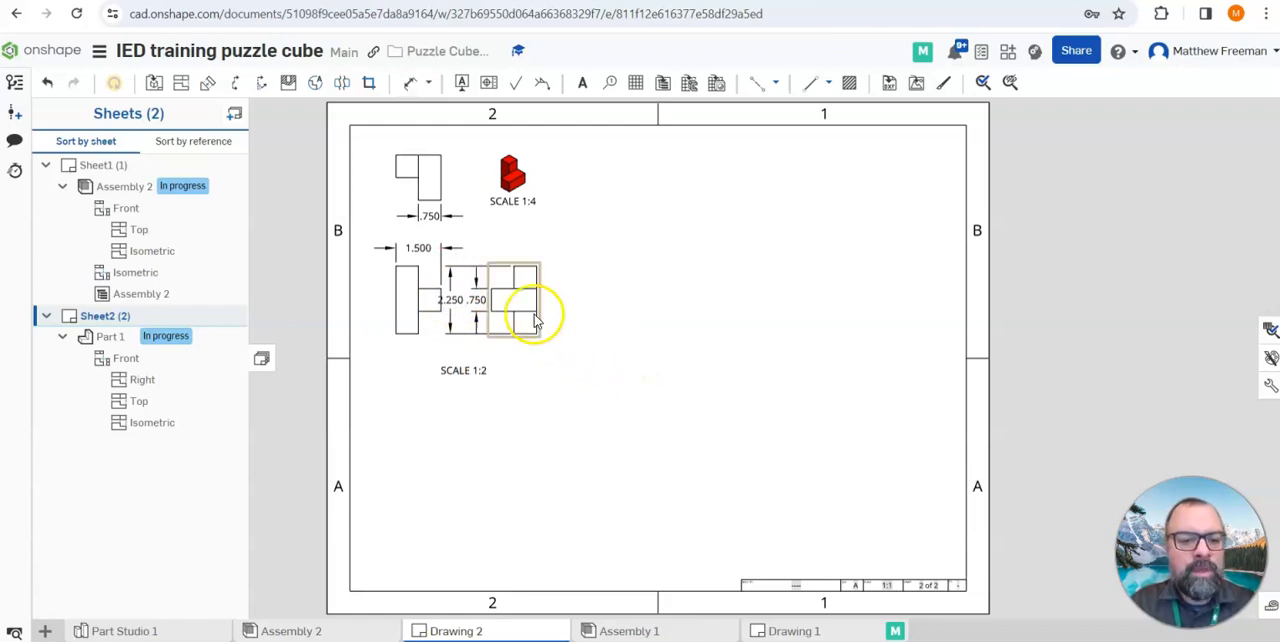
left_click_drag(520, 294, 563, 295)
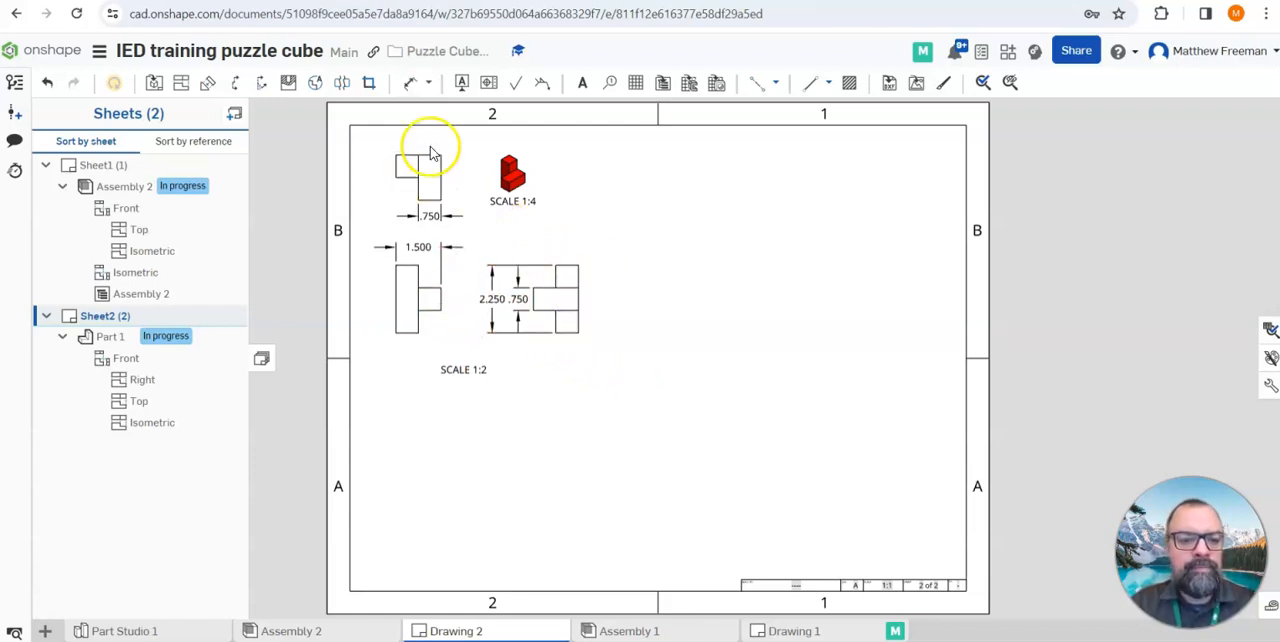
Dimension the upper block's width in Part 1's right view and the overall height of the top view
left_click(411, 82)
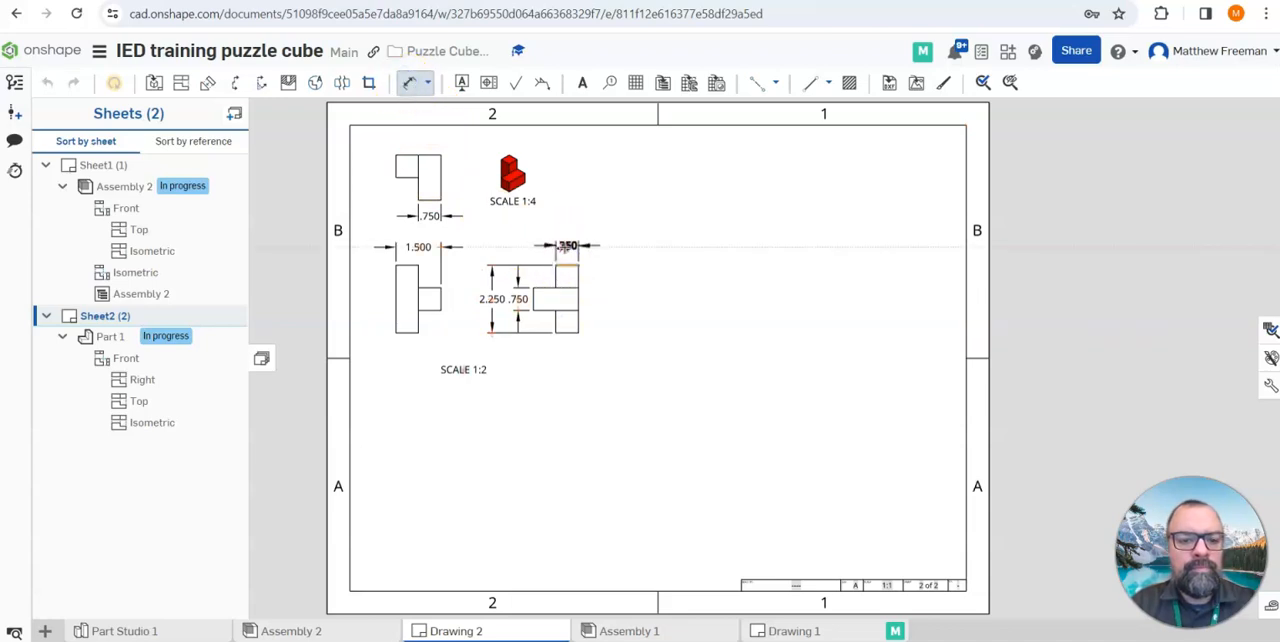
left_click(565, 248)
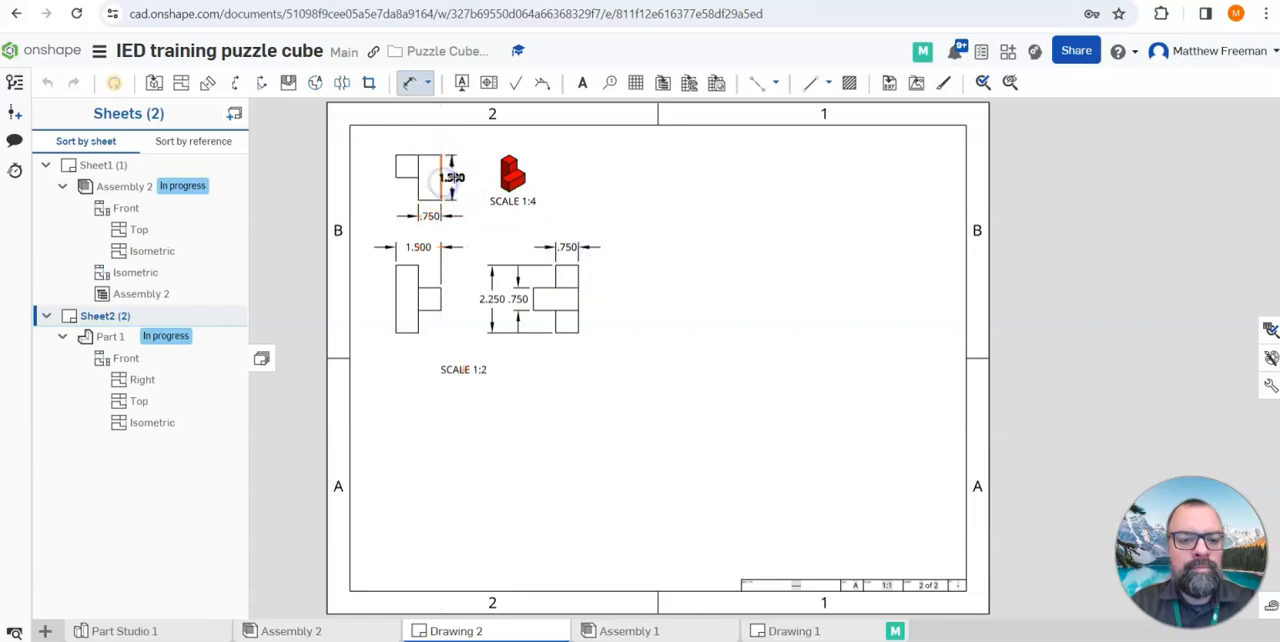
left_click(463, 176)
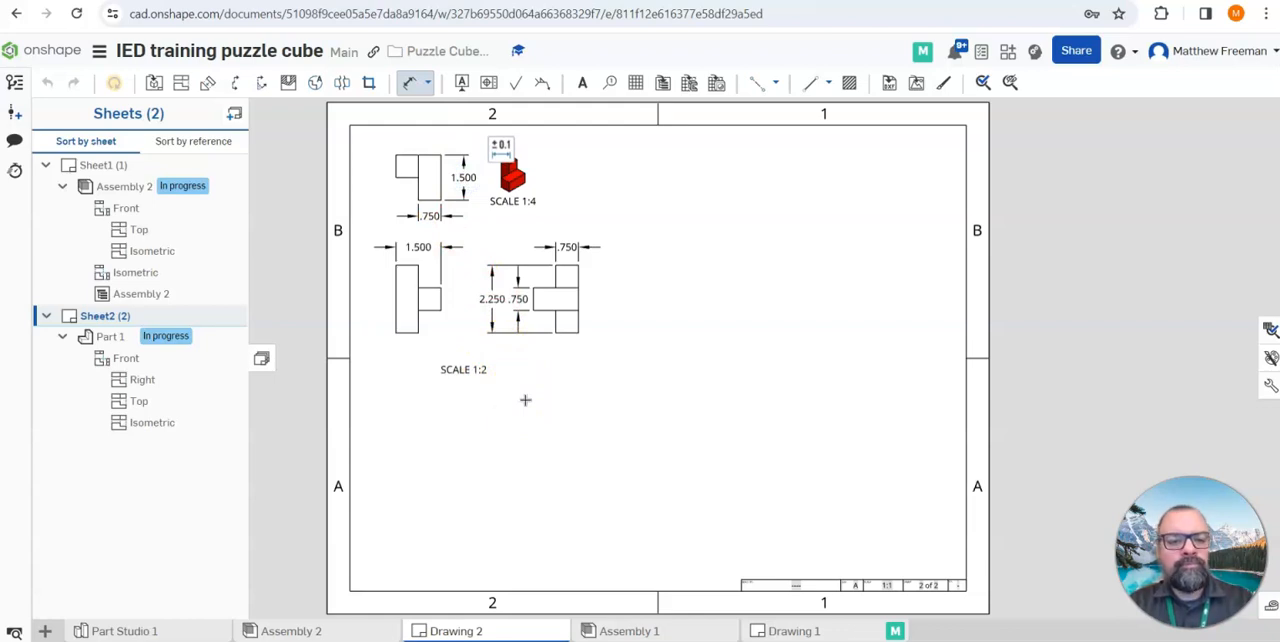
key("Escape")
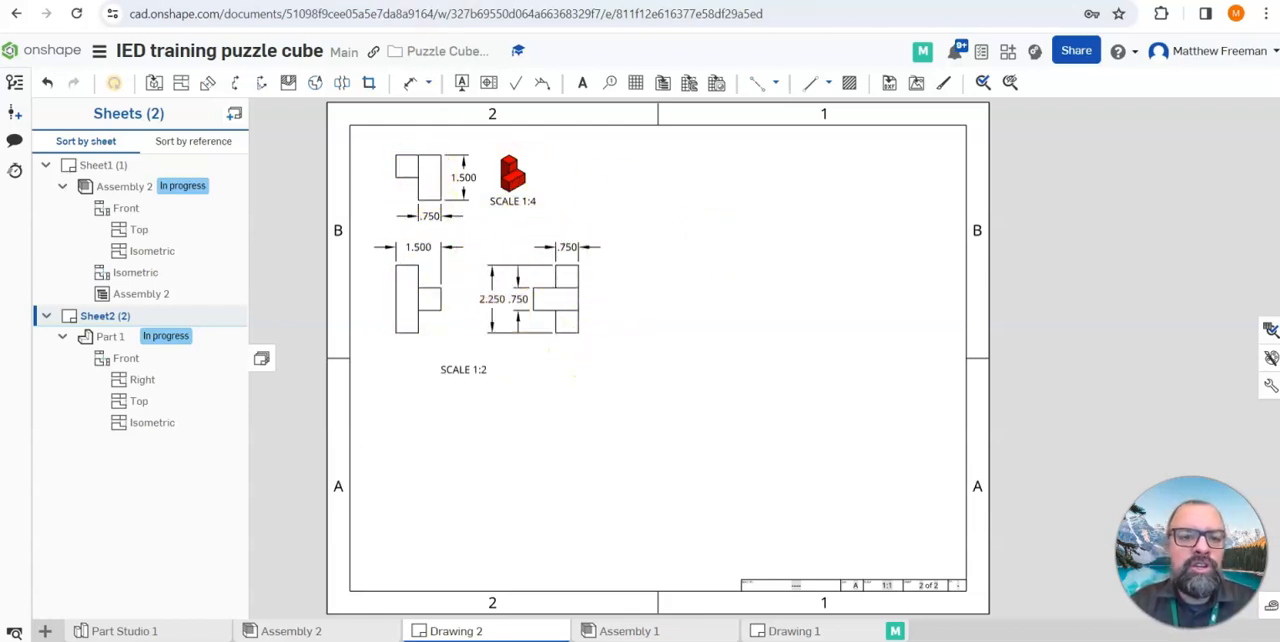
Switch to the Schoology page and examine how the example furniture drawings lay out, name and dimension their part views
key("ctrl+Tab")
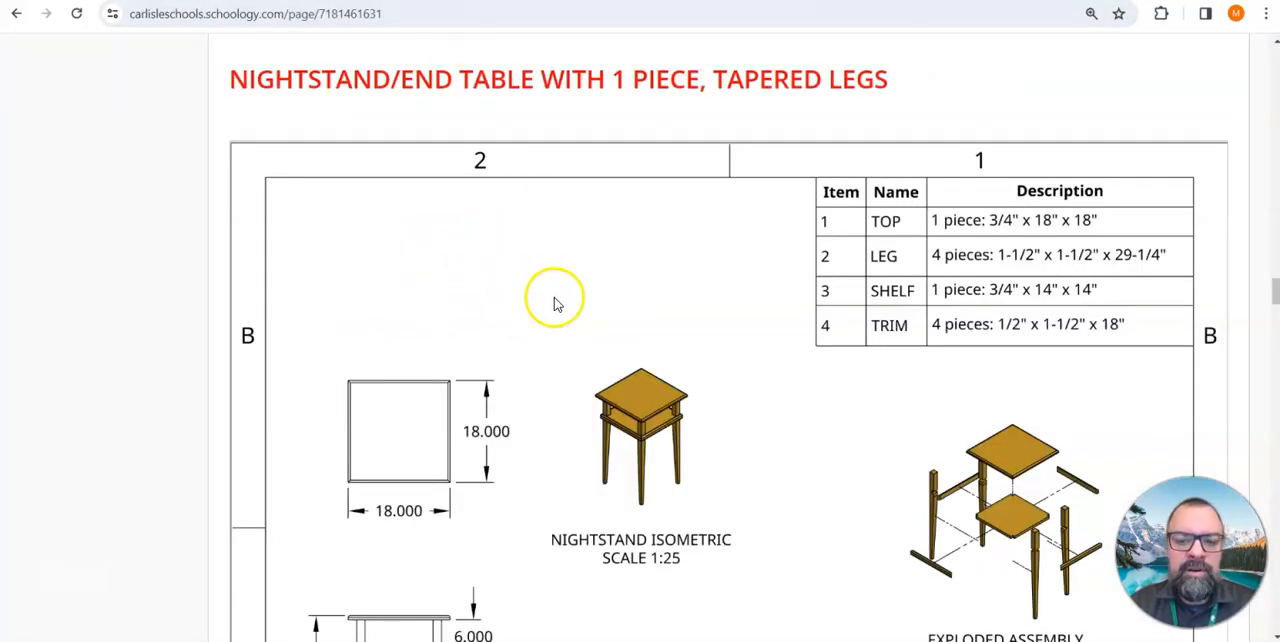
scroll(557, 300, "up", 15)
scroll(557, 310, "up", 15)
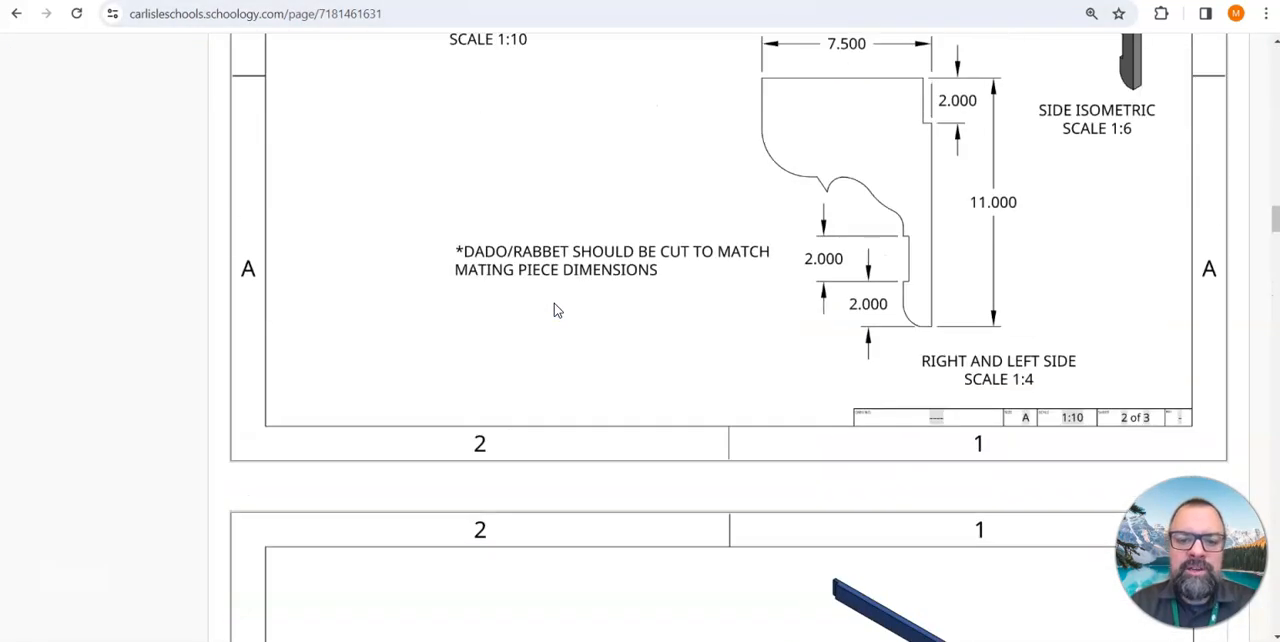
scroll(557, 310, "up", 15)
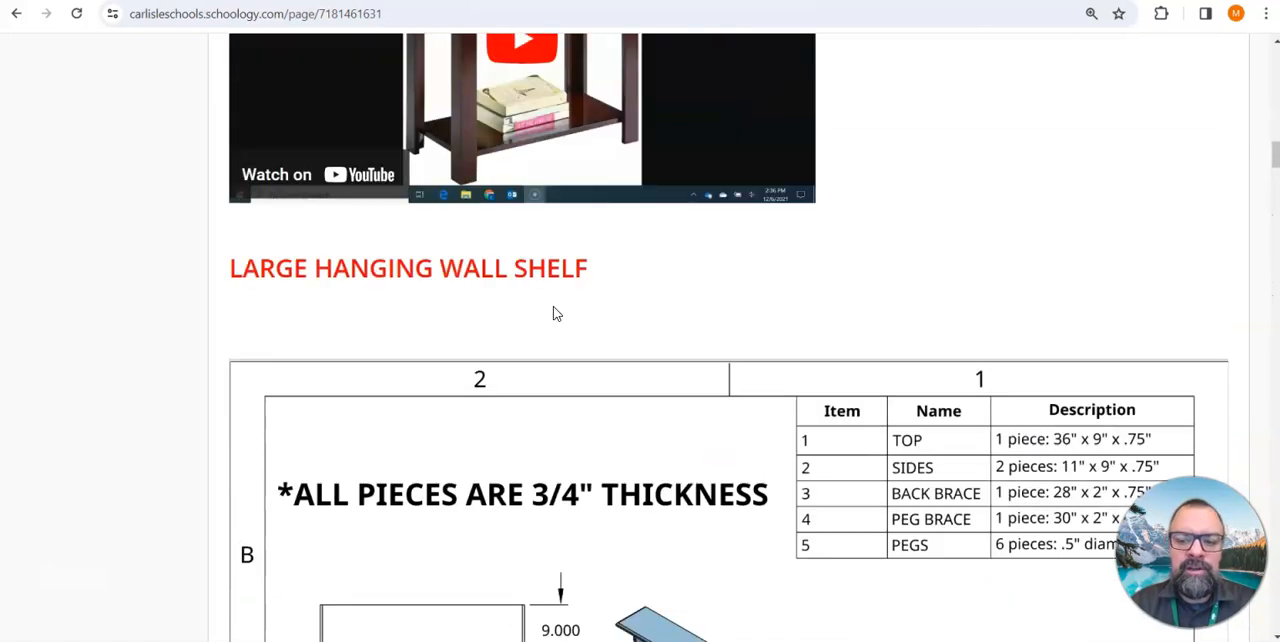
scroll(552, 307, "up", 15)
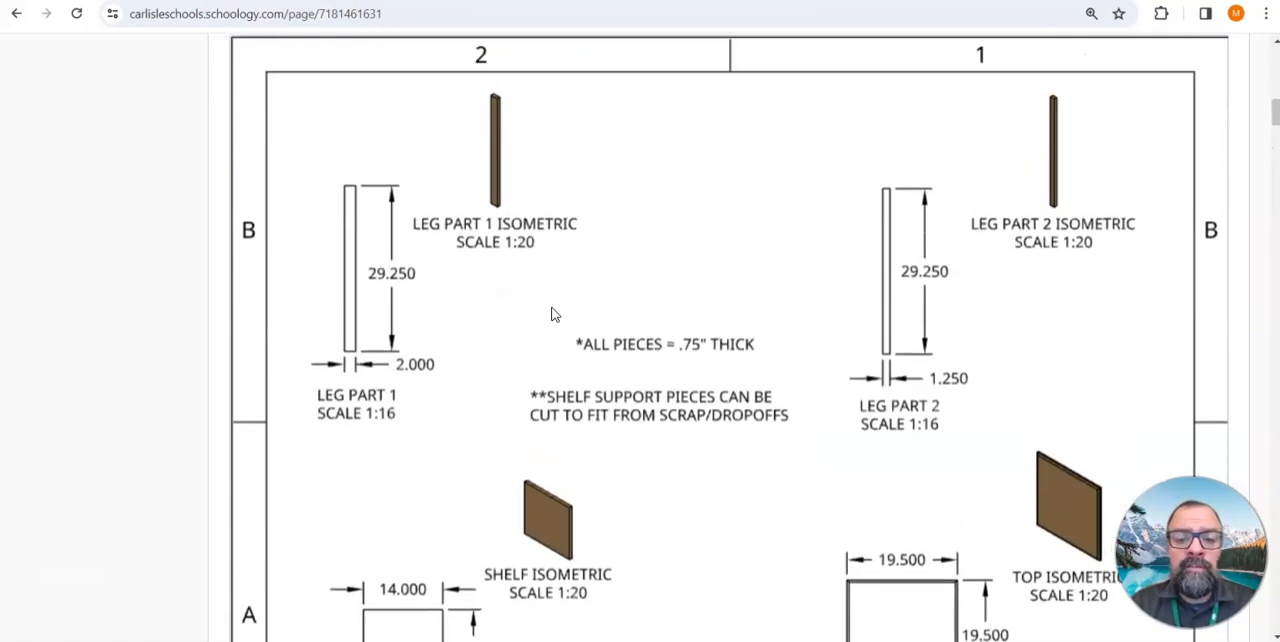